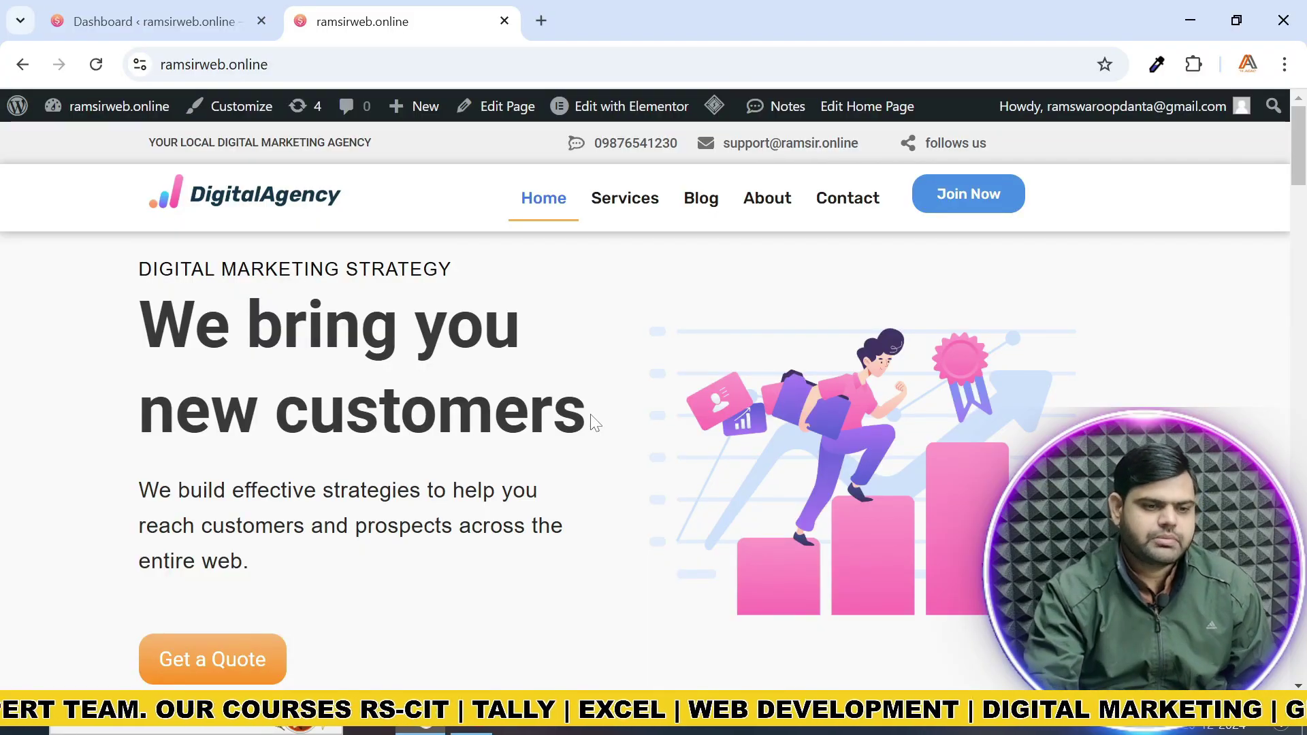
Switch to the WordPress dashboard and open the Home page from the pages list for editing with Elementor
{"action": "left_click", "coordinate": [174, 26]}
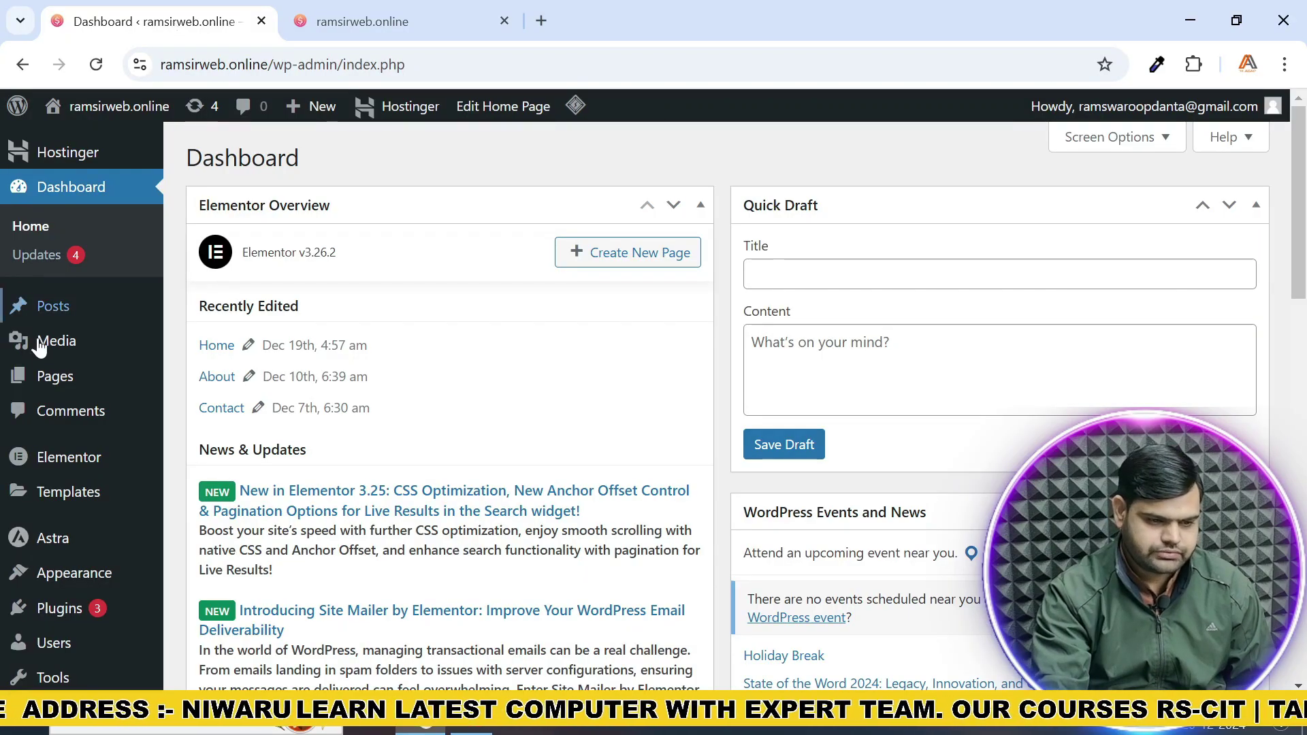
{"action": "mouse_move", "coordinate": [55, 375]}
{"action": "left_click", "coordinate": [201, 379]}
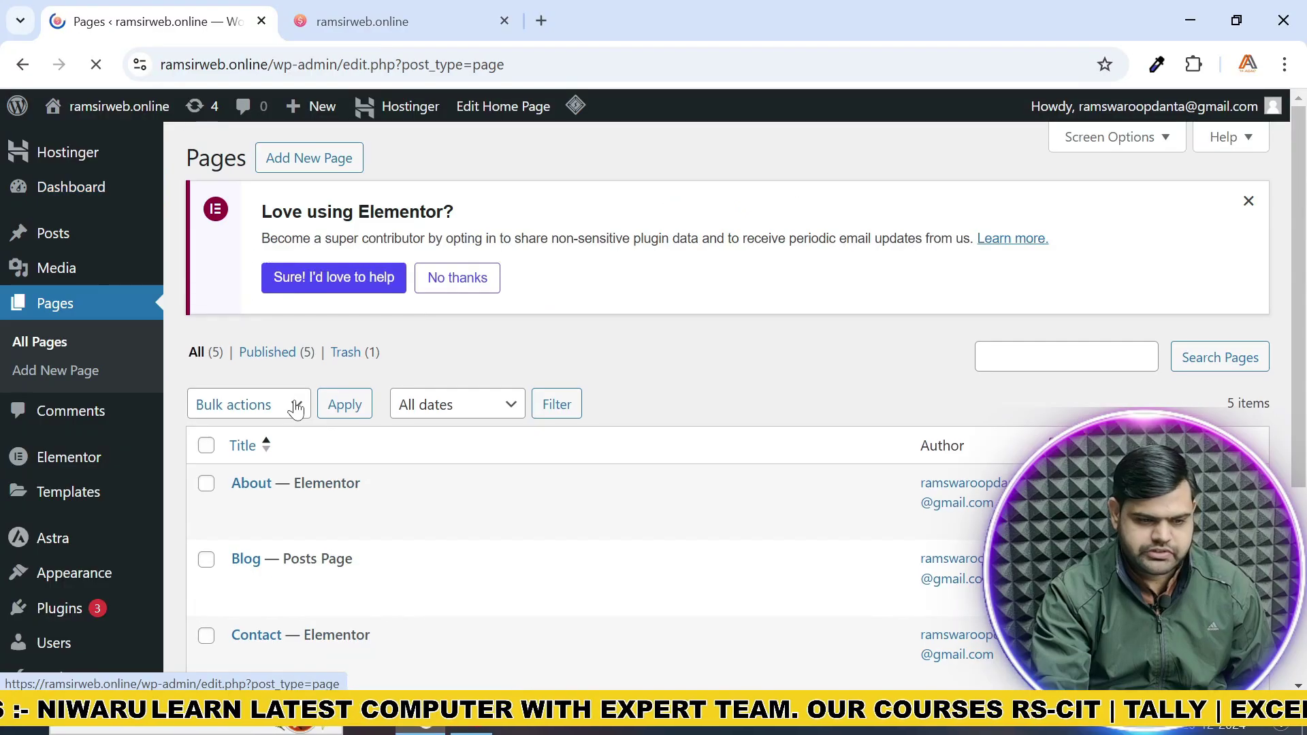
{"action": "scroll", "coordinate": [330, 411], "scroll_direction": "down", "scroll_amount": 3}
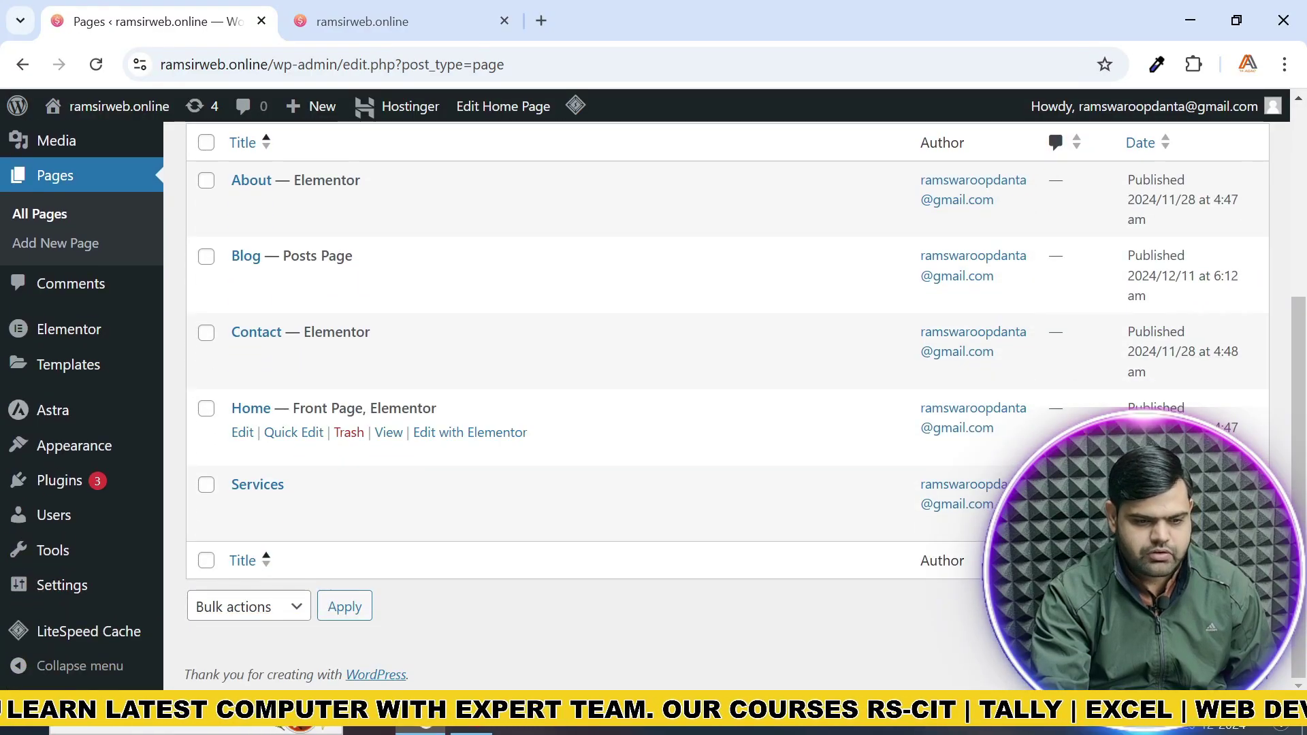
{"action": "left_click", "coordinate": [451, 441]}
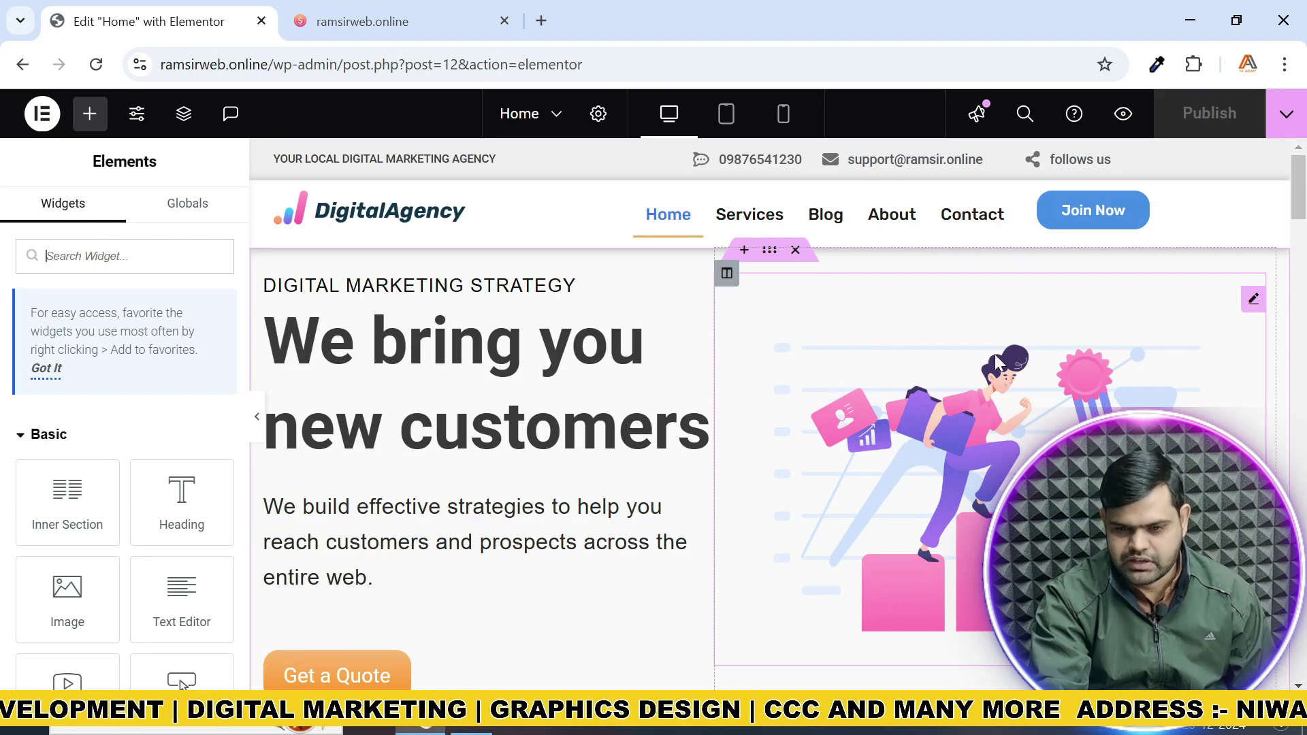
Open the Motion Effects settings in the advanced options of the hero illustration image
{"action": "left_click", "coordinate": [1253, 303]}
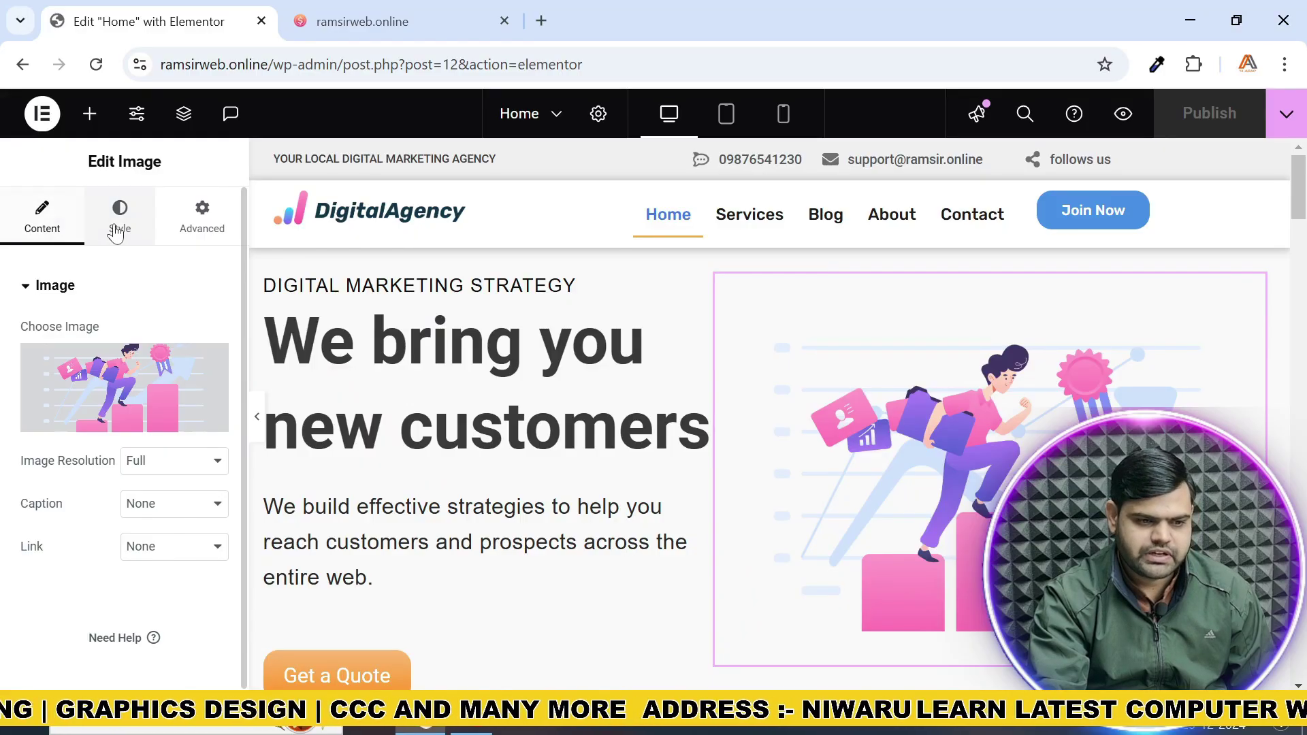
{"action": "left_click", "coordinate": [204, 232]}
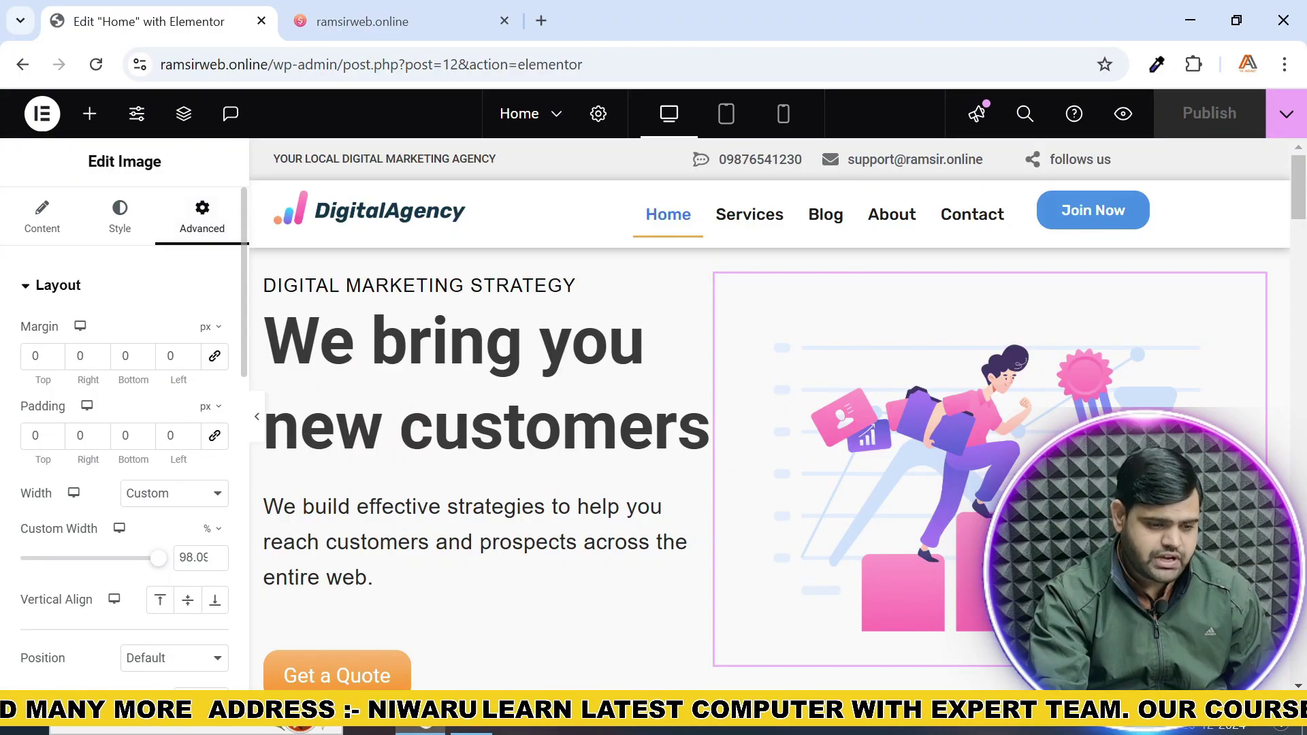
{"action": "scroll", "coordinate": [151, 354], "scroll_direction": "down", "scroll_amount": 10}
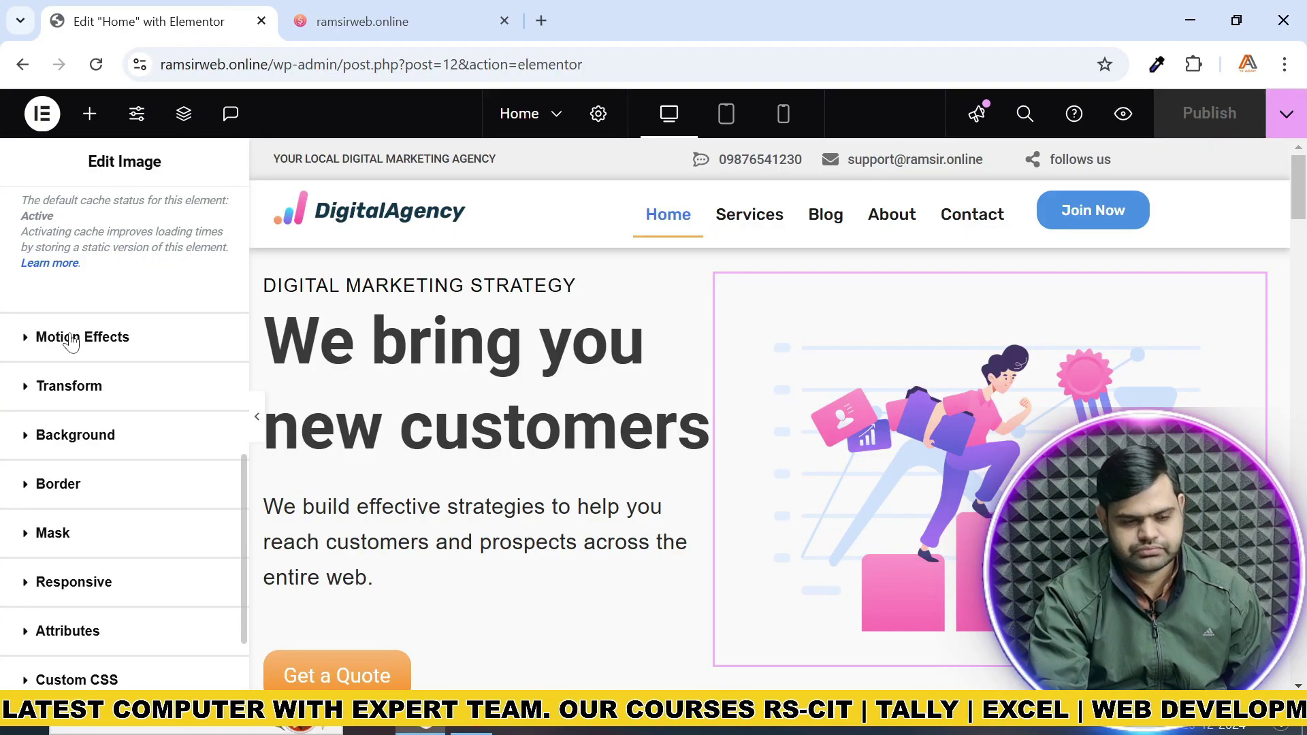
{"action": "left_click", "coordinate": [49, 341]}
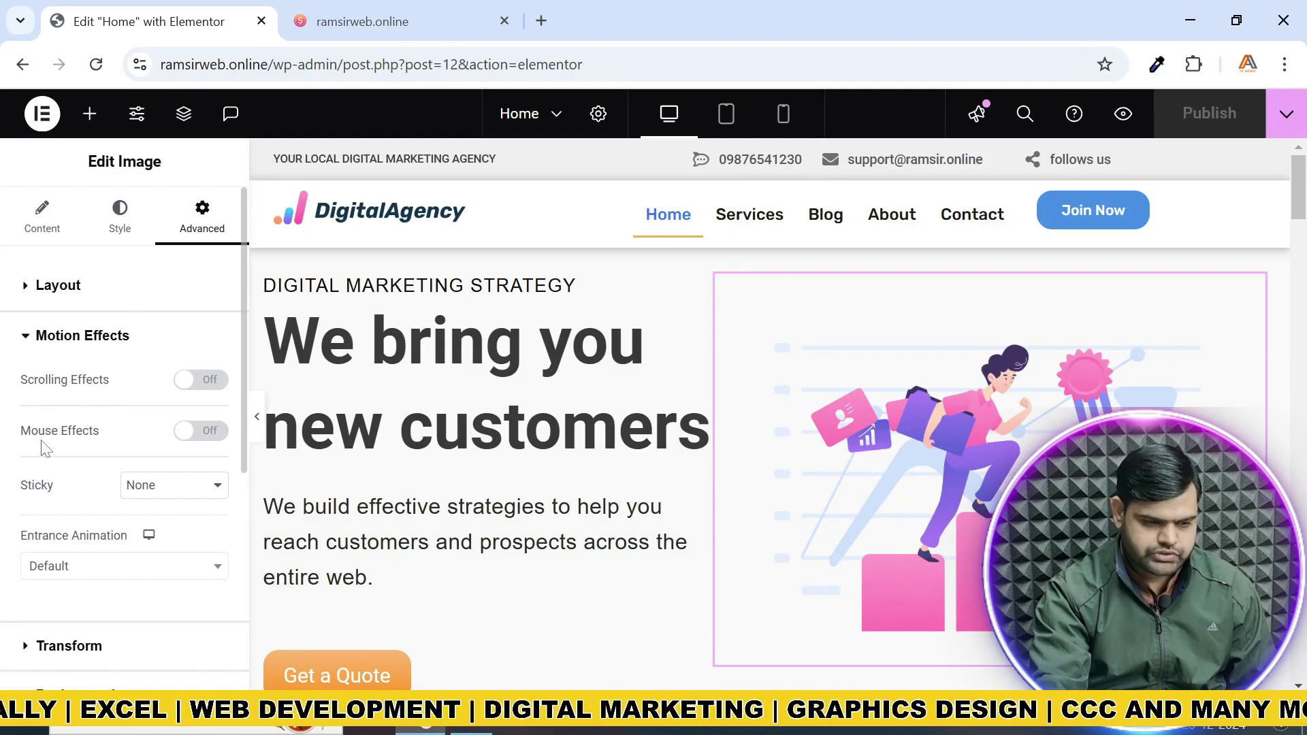
Try the Fade In, Fade In Down and Fade In Left entrance animations on the hero image
{"action": "scroll", "coordinate": [82, 450], "scroll_direction": "down", "scroll_amount": 3}
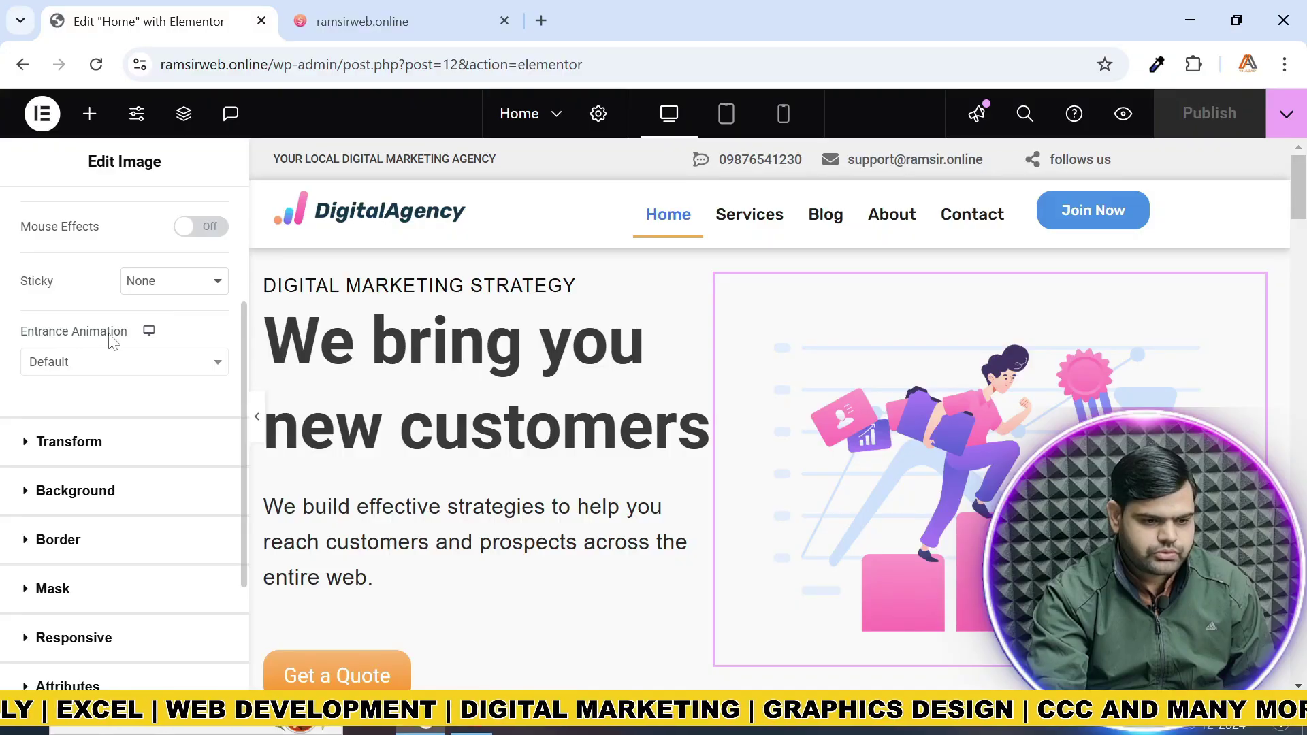
{"action": "left_click", "coordinate": [99, 363]}
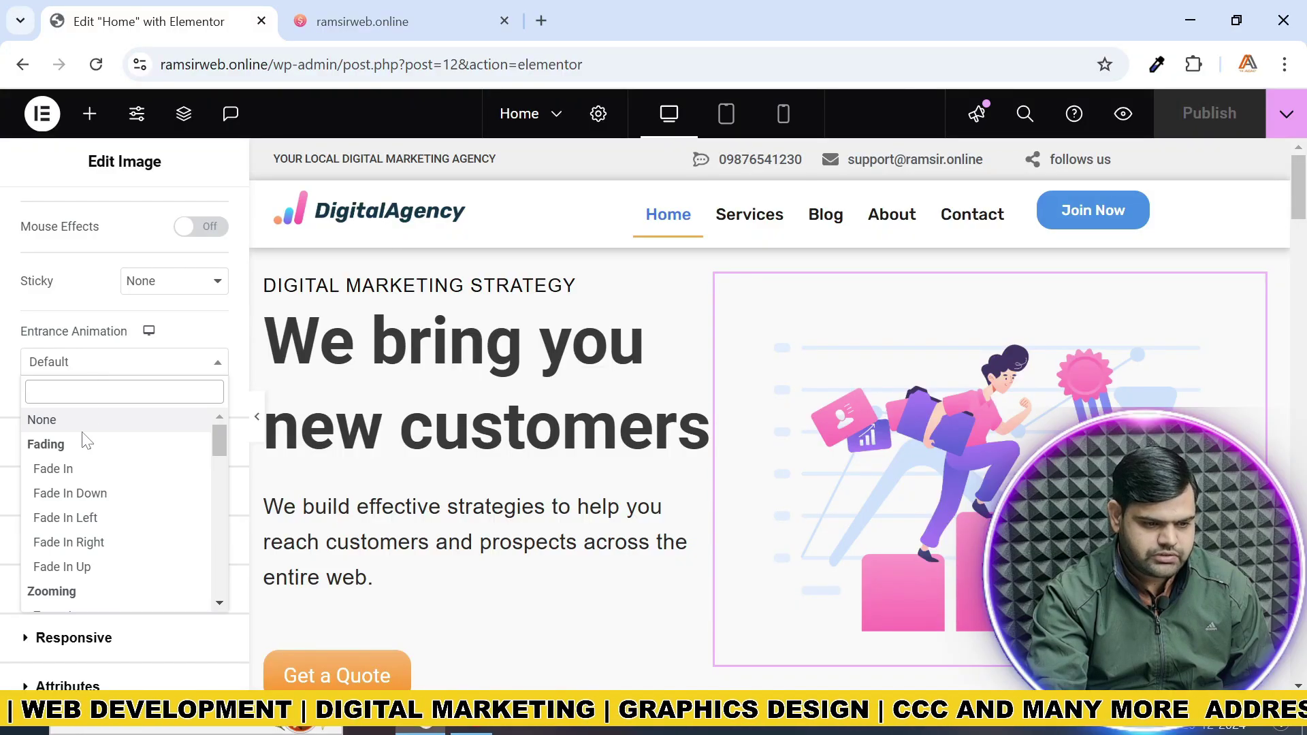
{"action": "left_click", "coordinate": [81, 470]}
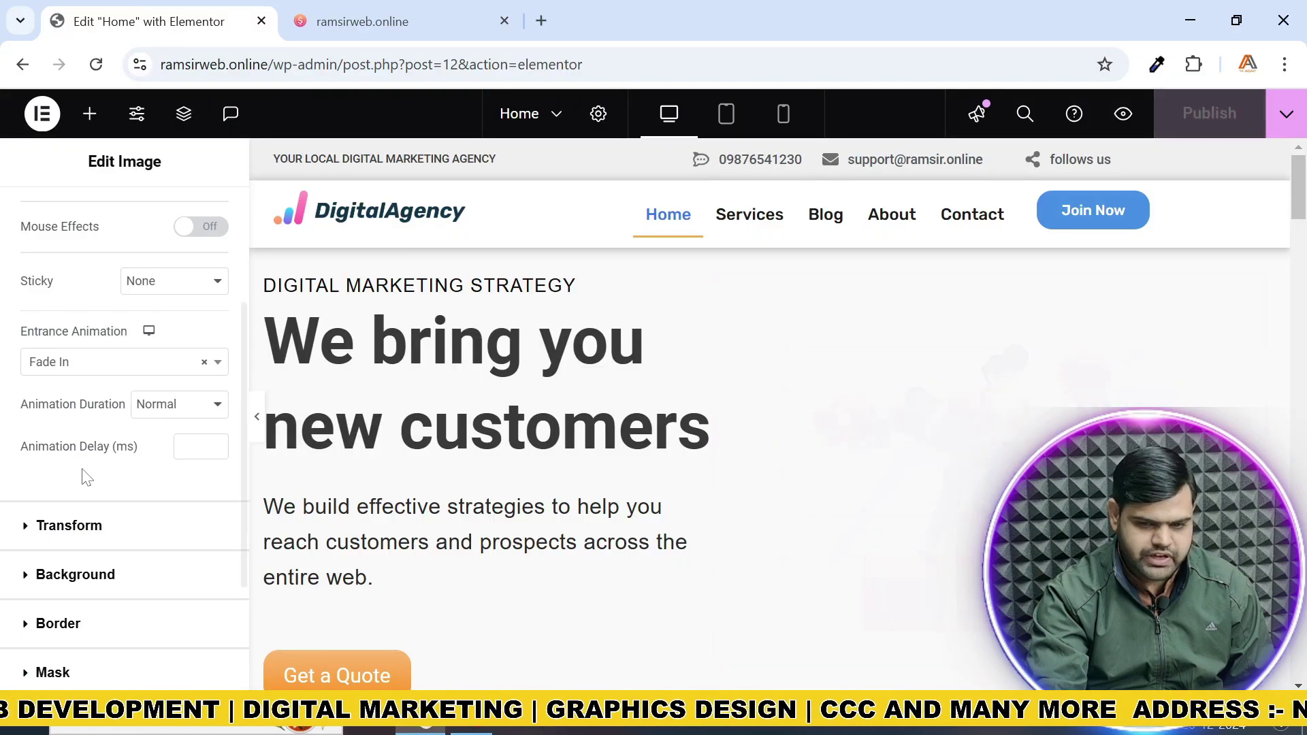
{"action": "left_click", "coordinate": [107, 375]}
{"action": "left_click", "coordinate": [113, 496]}
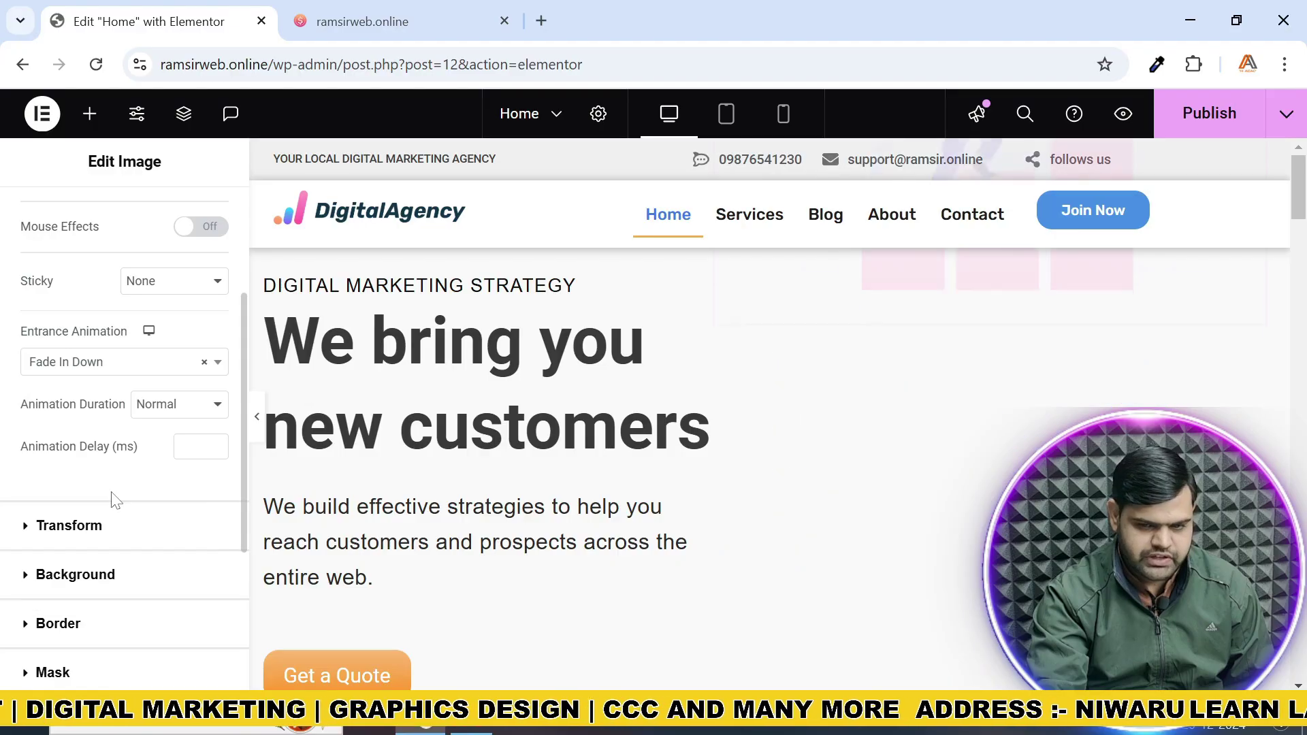
{"action": "left_click", "coordinate": [121, 371]}
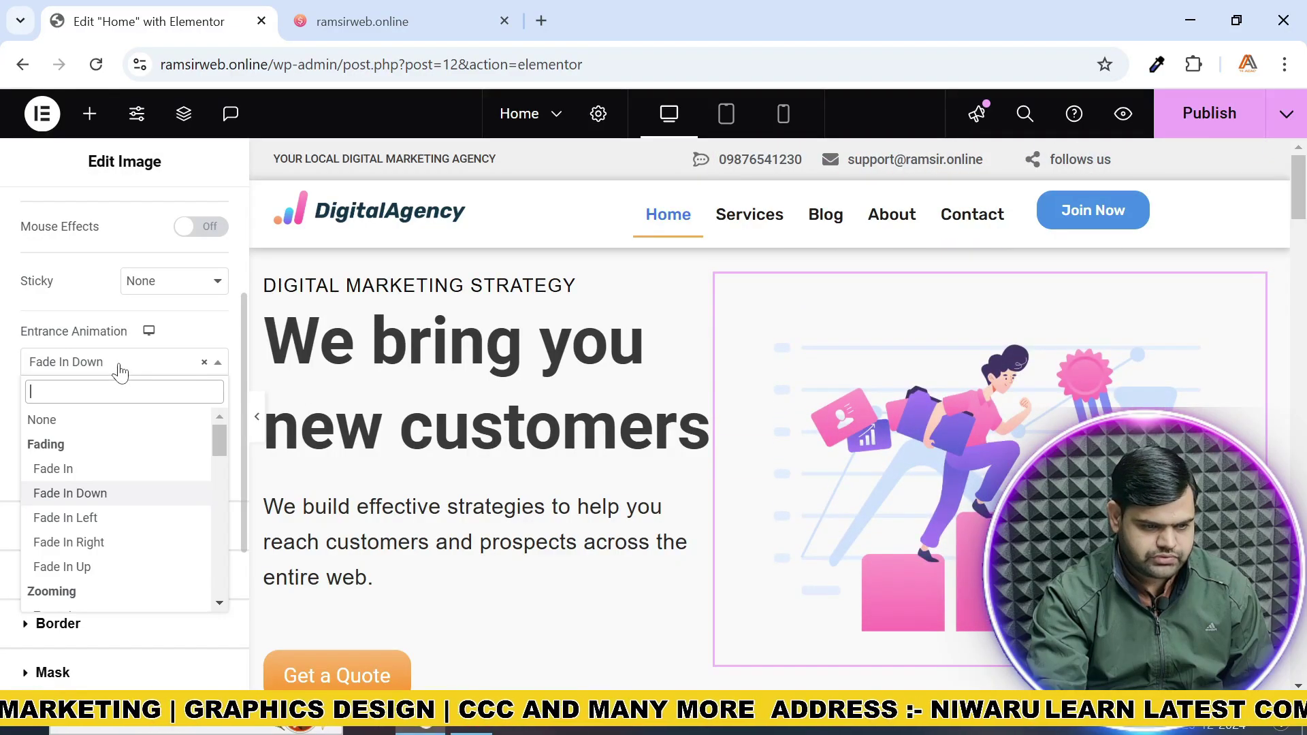
{"action": "left_click", "coordinate": [103, 517]}
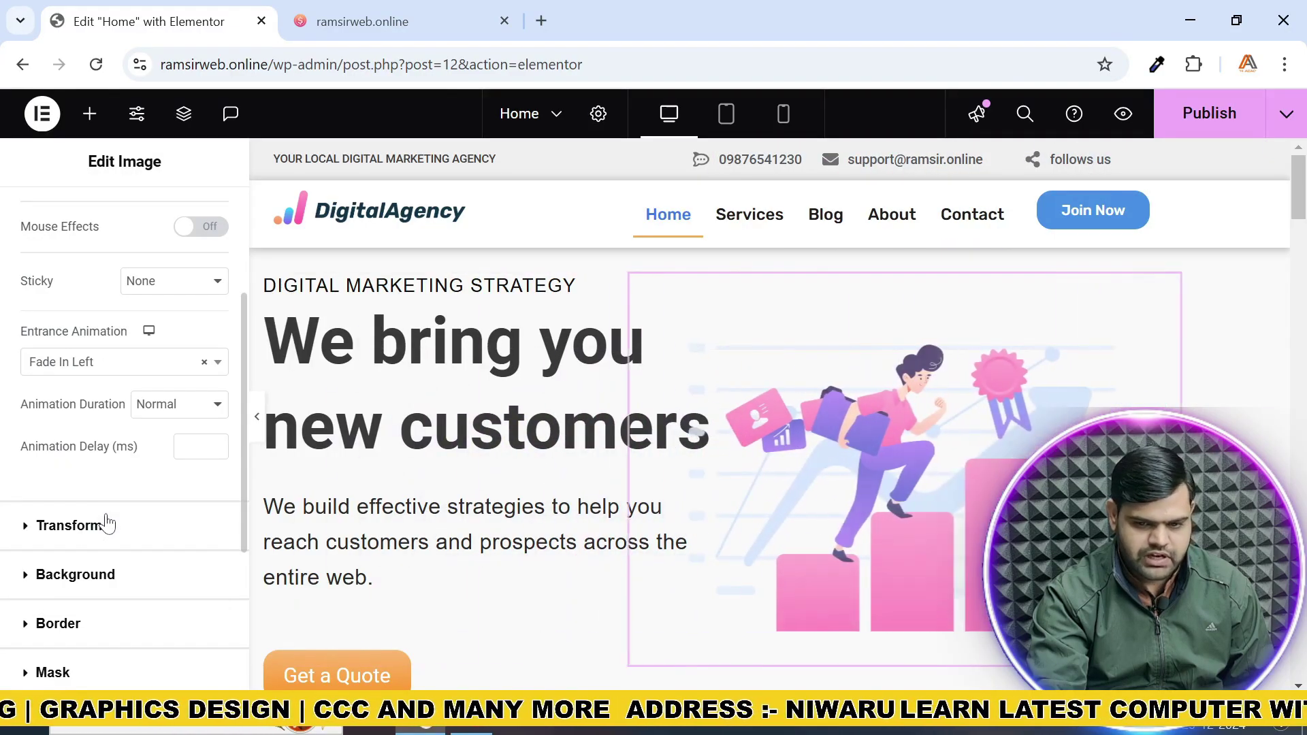
Set the hero image's entrance animation to Fade In Up, leaving its duration at Normal, and publish the page
{"action": "left_click", "coordinate": [116, 371]}
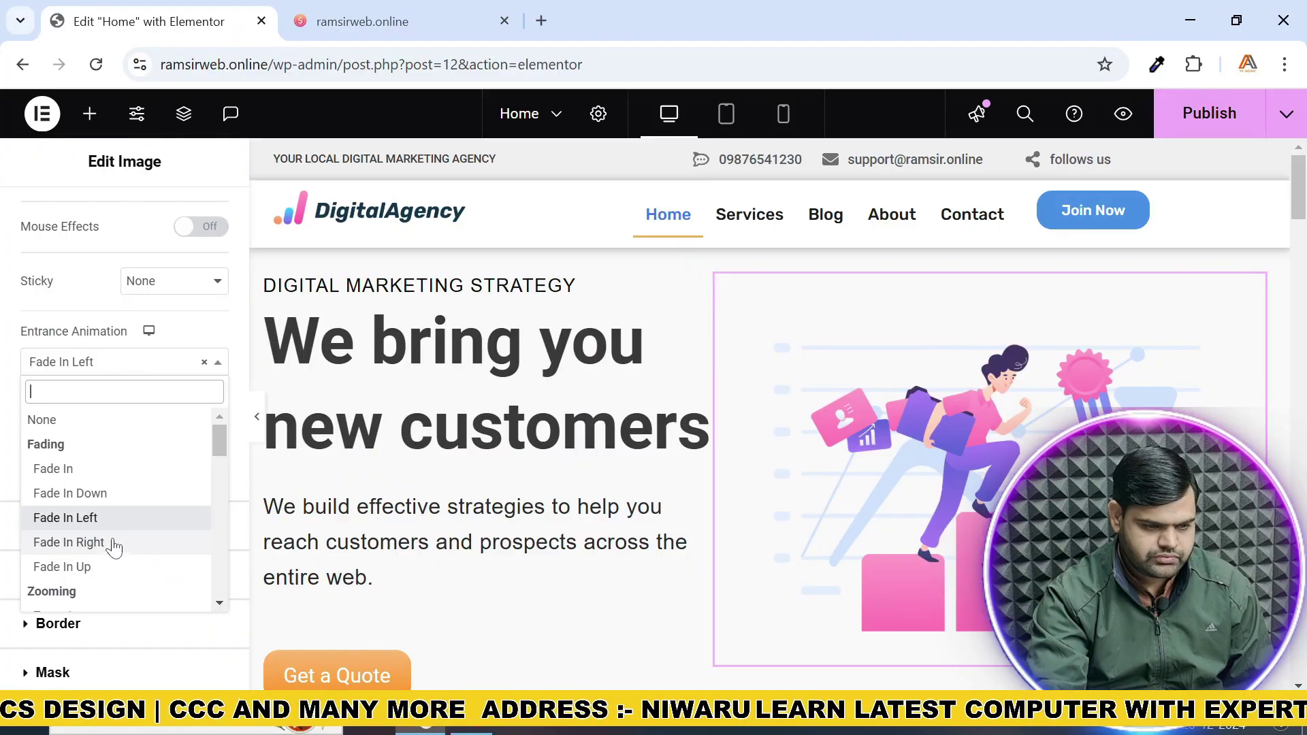
{"action": "left_click", "coordinate": [106, 568]}
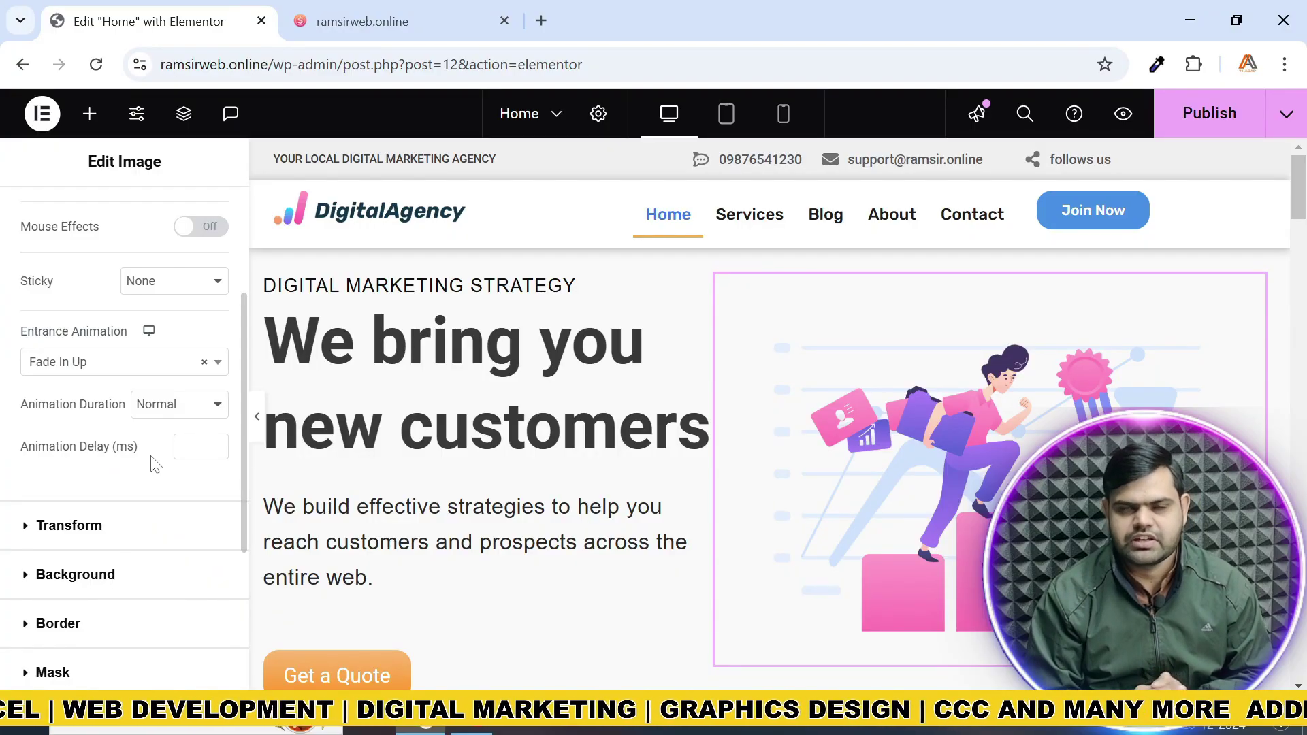
{"action": "left_click", "coordinate": [189, 412]}
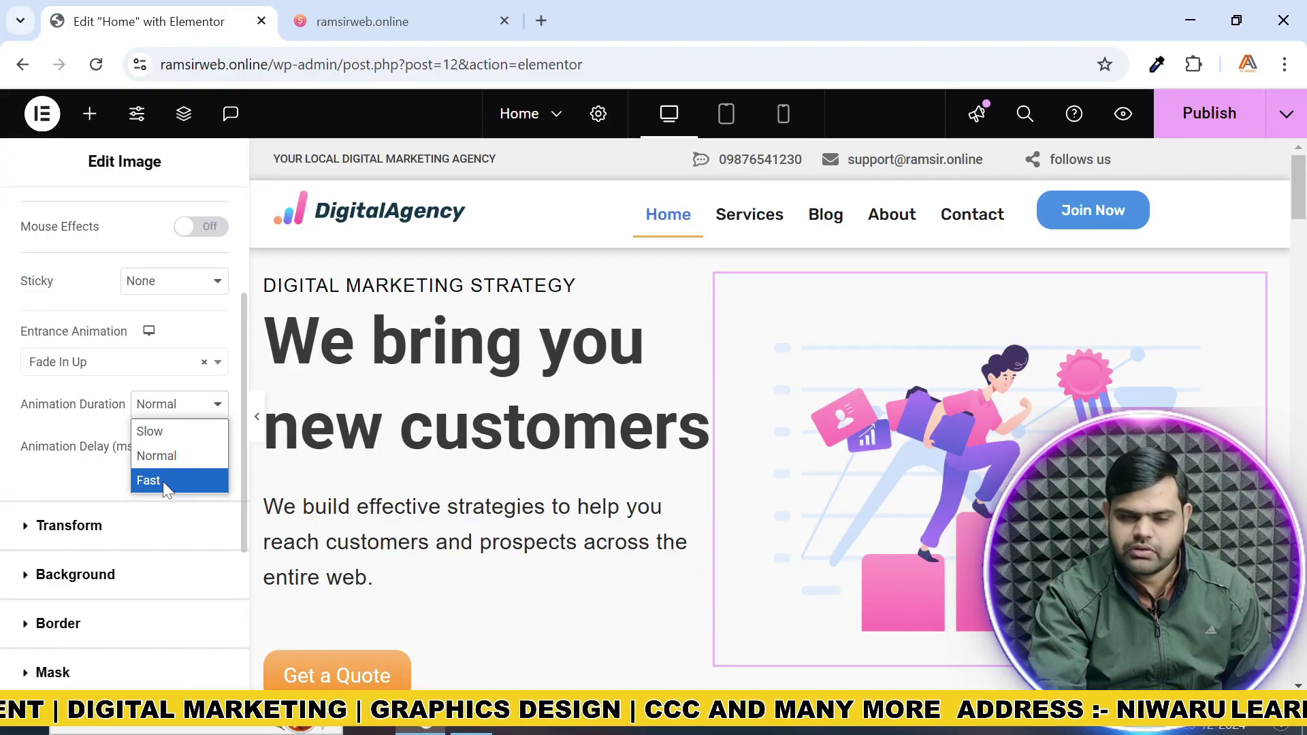
{"action": "left_click", "coordinate": [106, 484]}
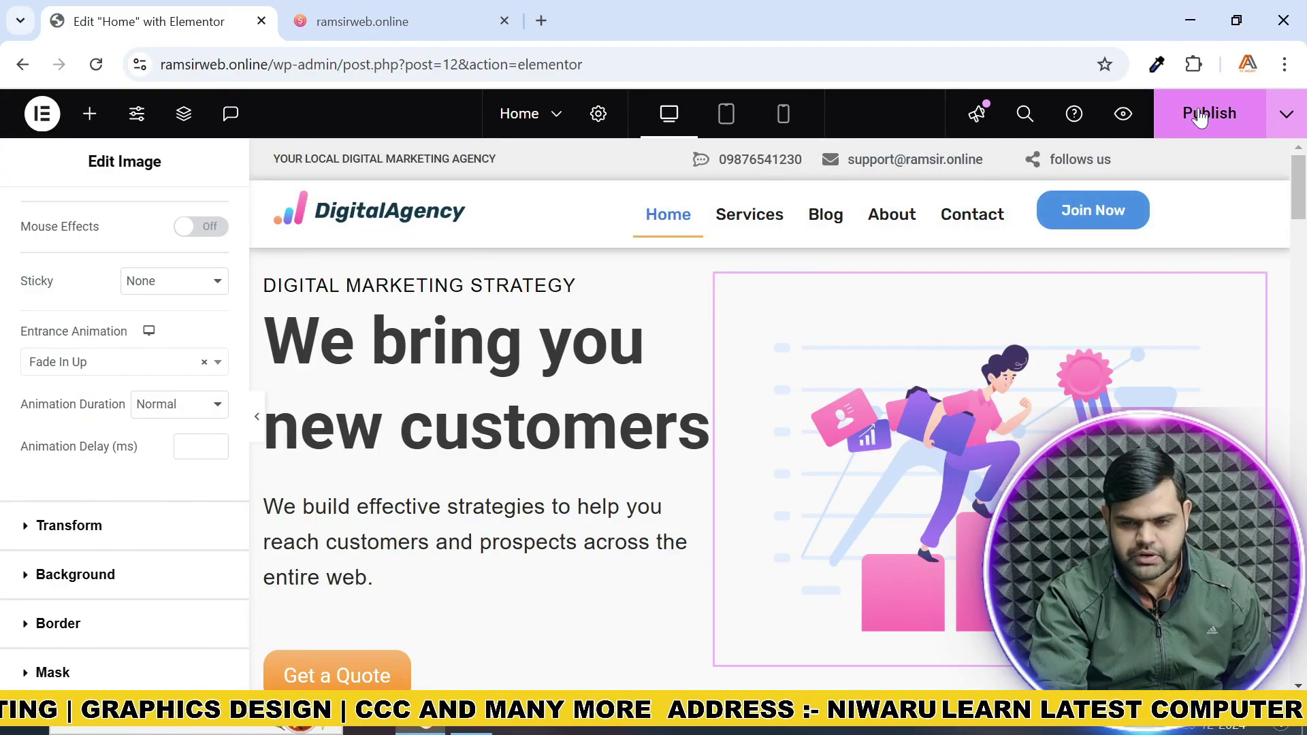
{"action": "left_click", "coordinate": [1200, 117]}
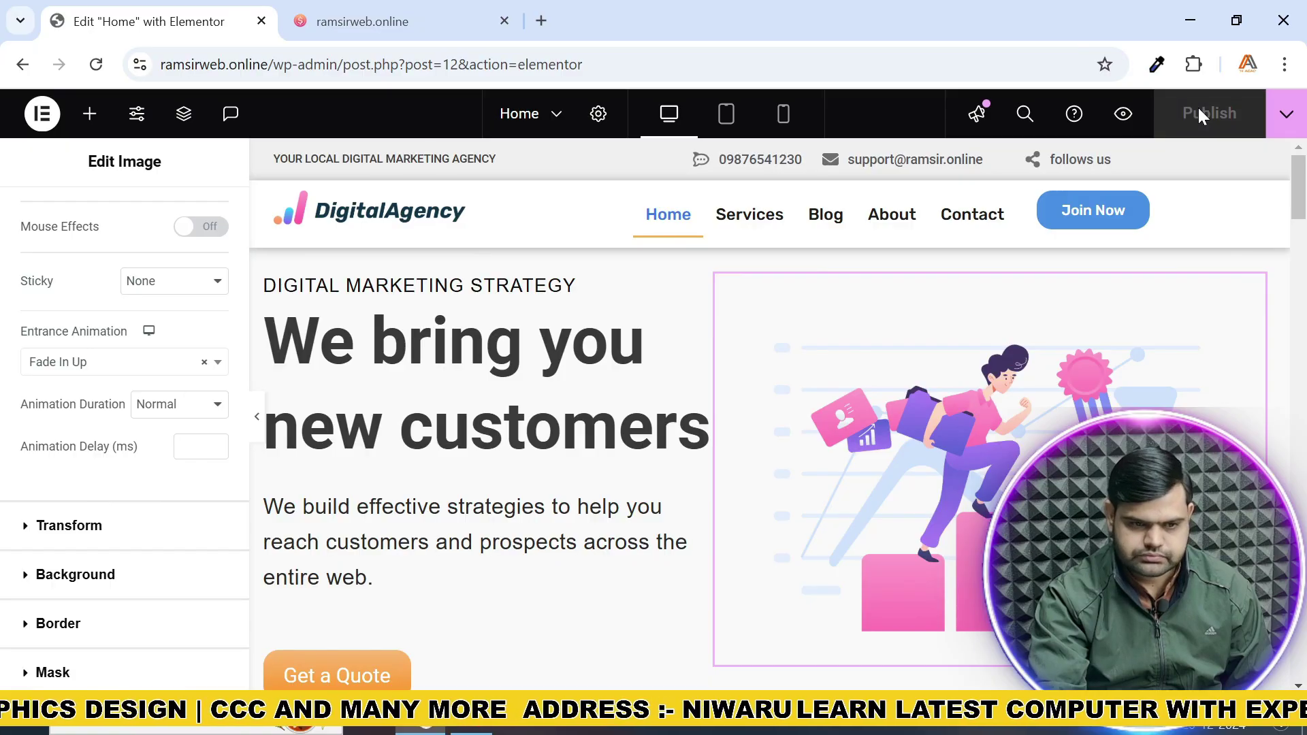
Open ramsirweb.online in a new browser tab and reload it to check the hero image's entrance animation
{"action": "left_click", "coordinate": [542, 21]}
{"action": "type", "text": "ramsirweb.online"}
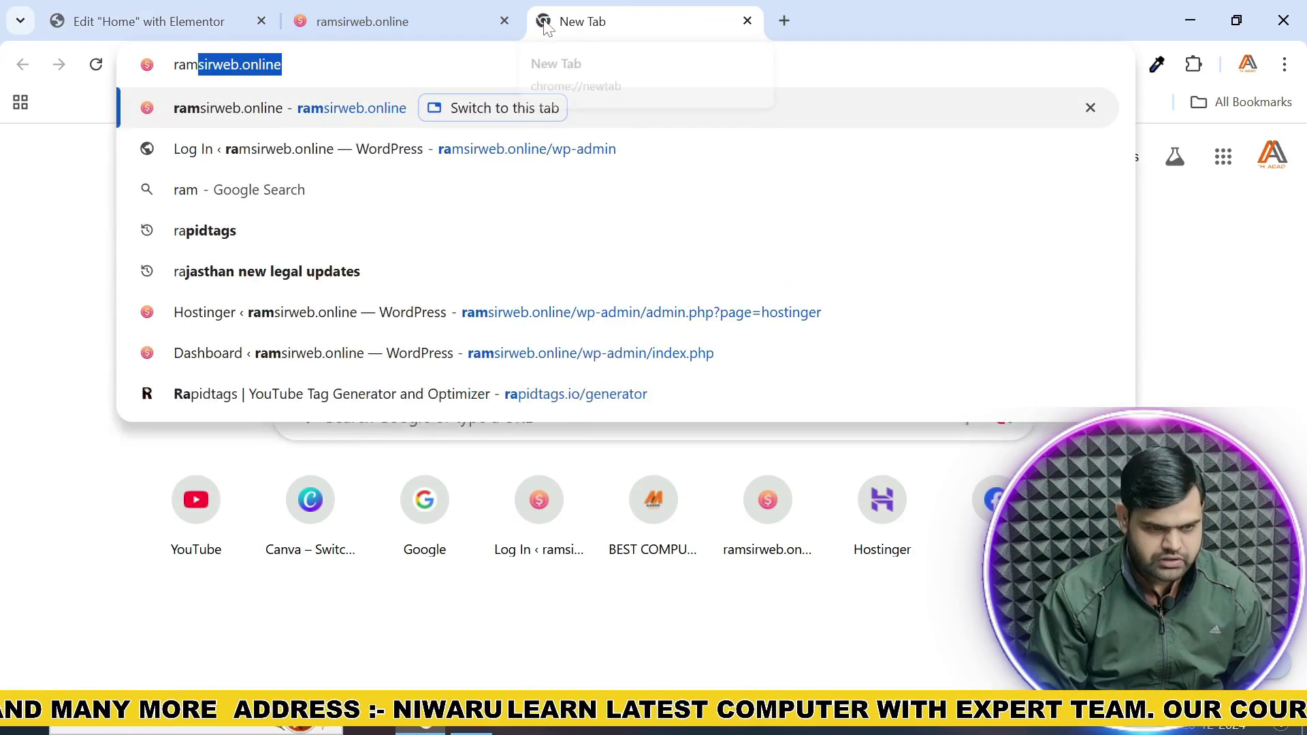
{"action": "key", "text": "Return"}
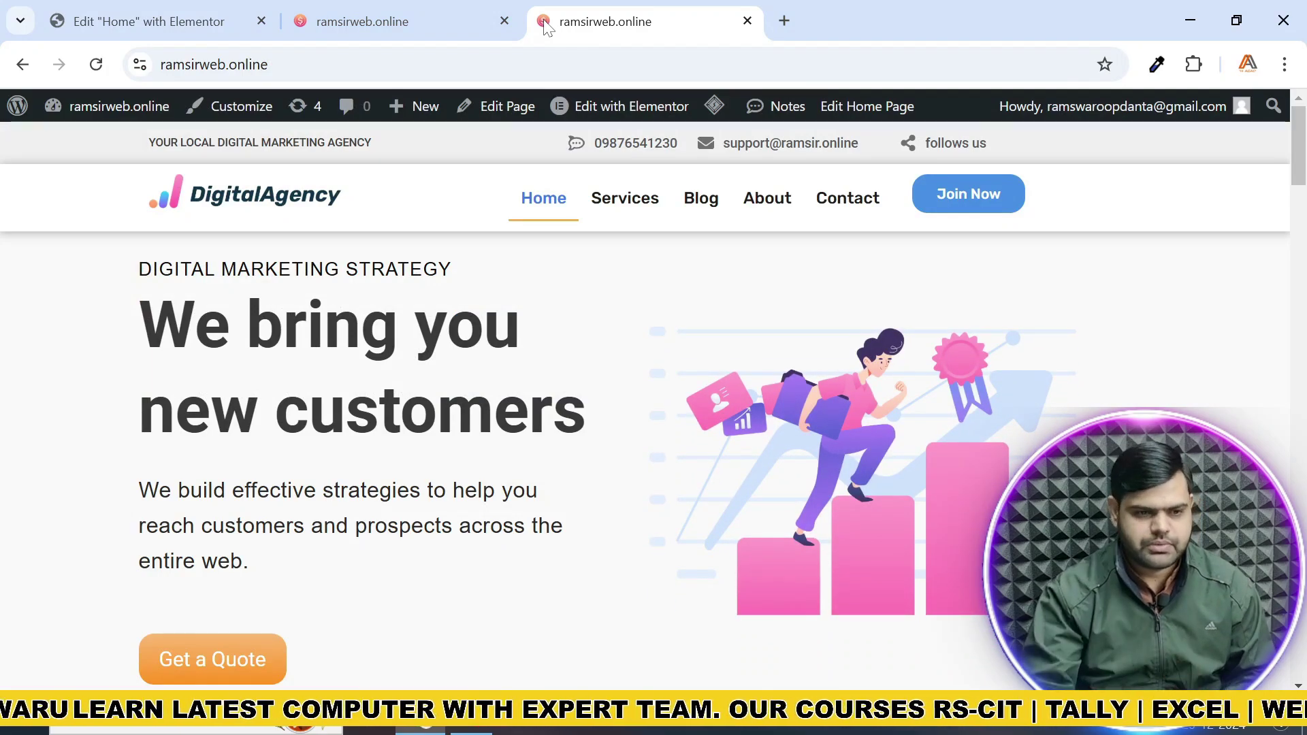
{"action": "left_click", "coordinate": [96, 65]}
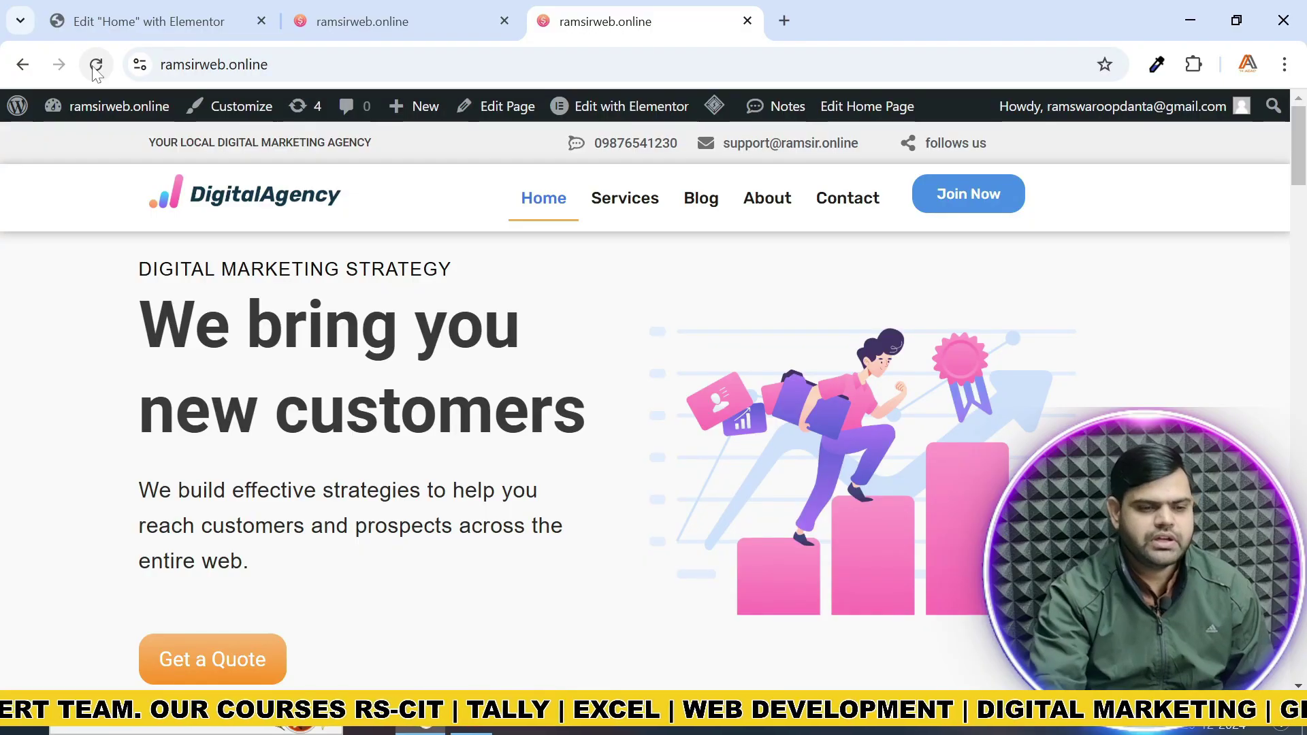
Return to the Elementor editor, set the hero image's entrance animation to None and publish the page
{"action": "left_click", "coordinate": [129, 26]}
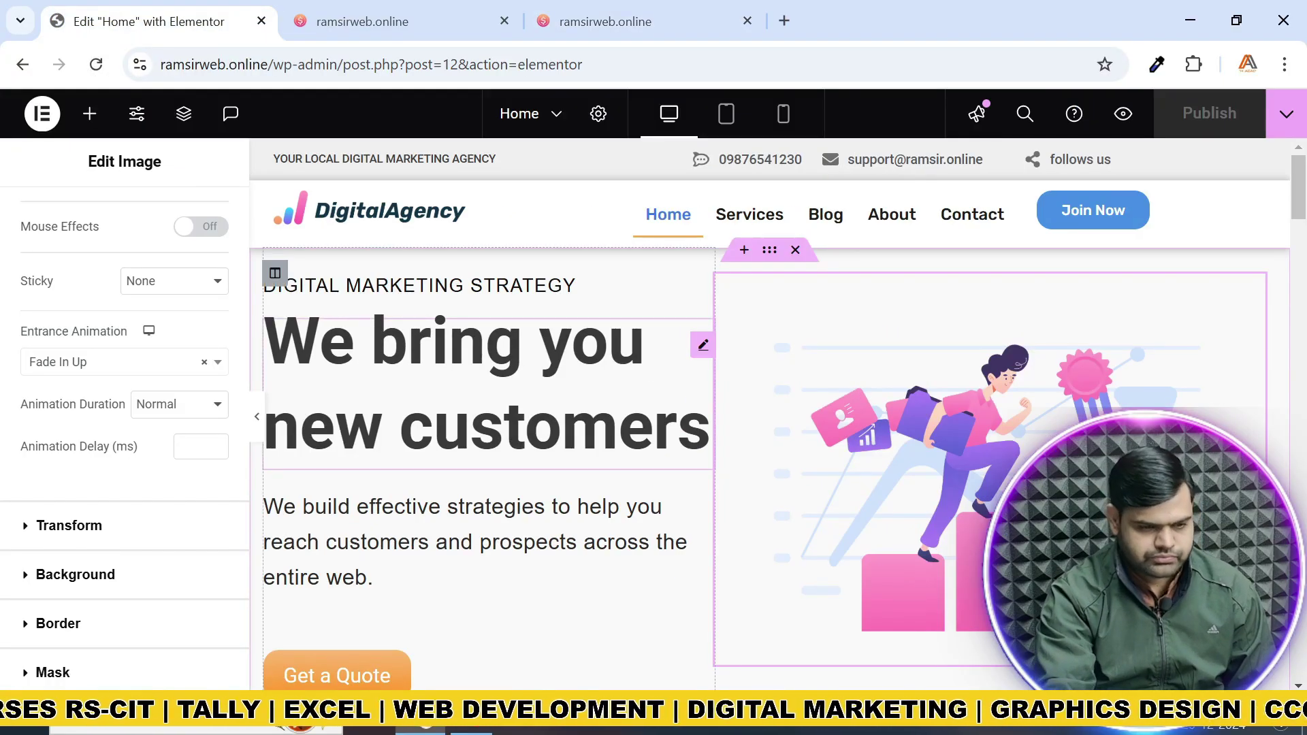
{"action": "left_click", "coordinate": [122, 369]}
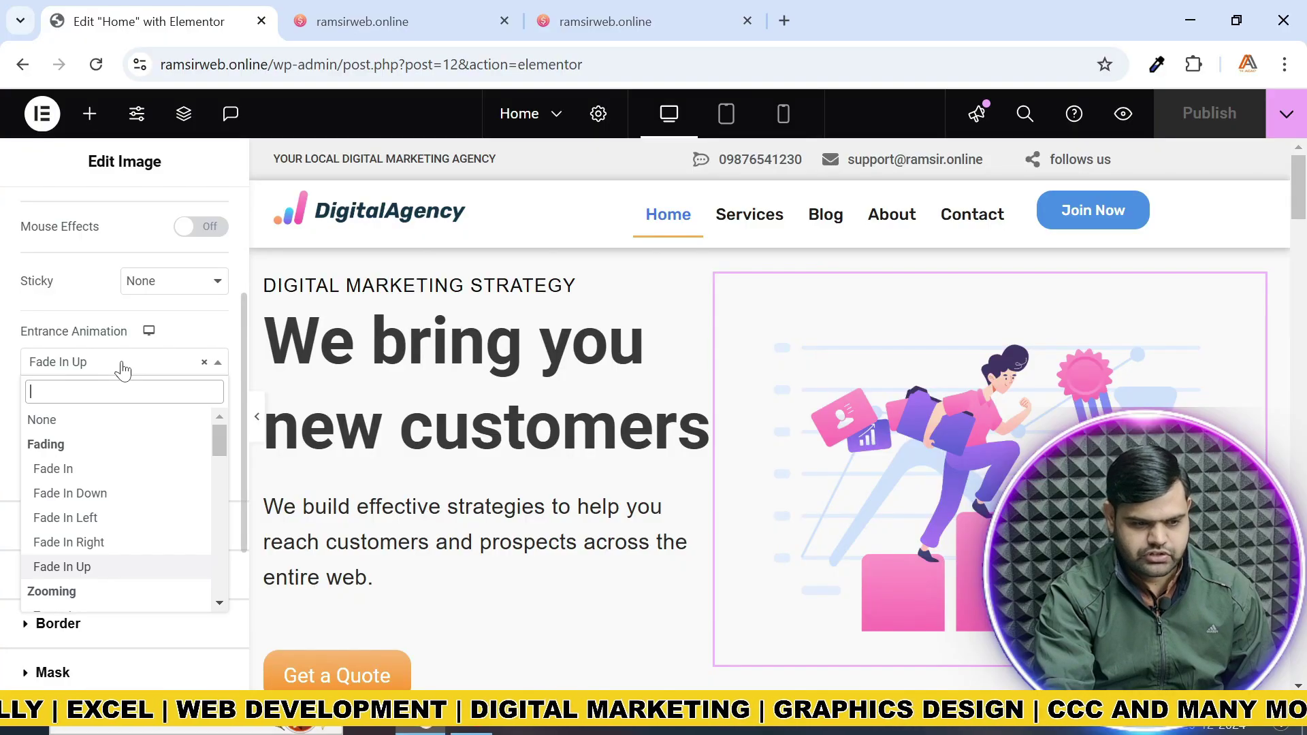
{"action": "left_click", "coordinate": [99, 420]}
{"action": "left_click", "coordinate": [1185, 119]}
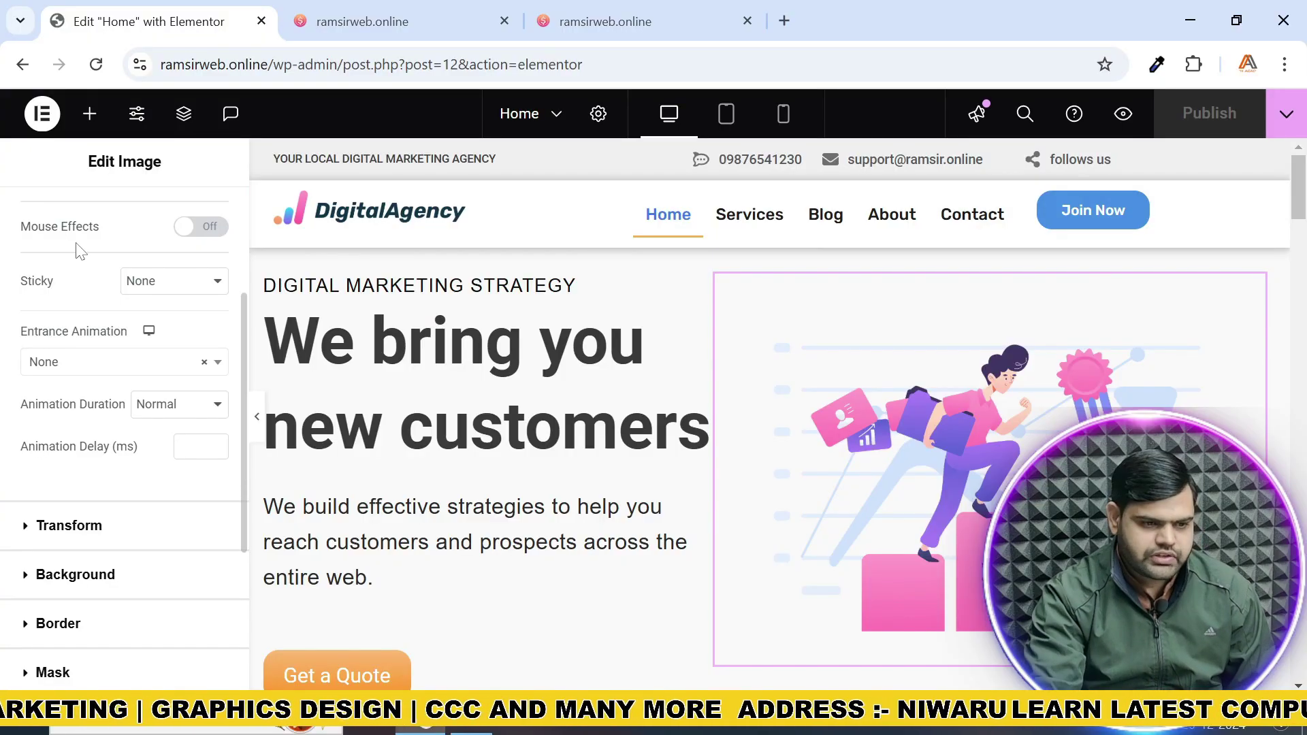
Try Mouse Effects with Mouse Track in the Opposite direction at speed 1 on the hero image, and switch Mouse Effects off again
{"action": "scroll", "coordinate": [75, 255], "scroll_direction": "up", "scroll_amount": 2}
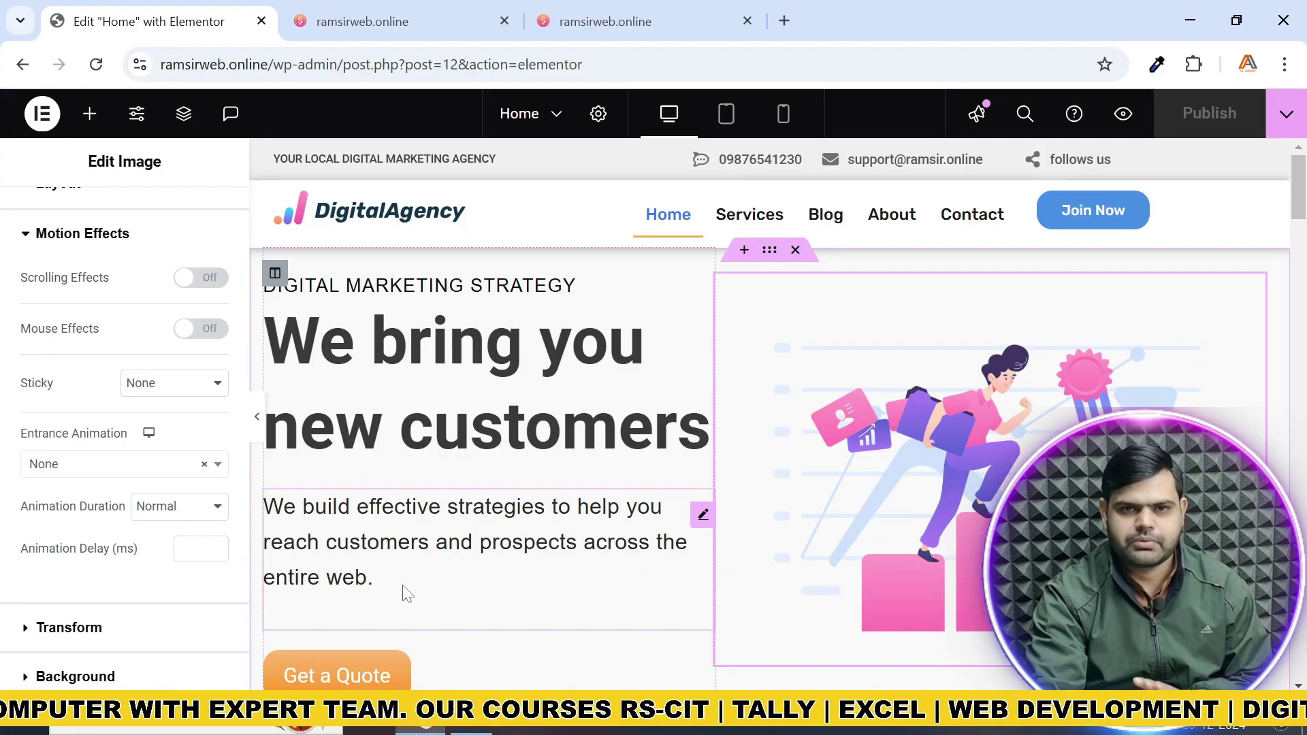
{"action": "scroll", "coordinate": [480, 535], "scroll_direction": "down", "scroll_amount": 5}
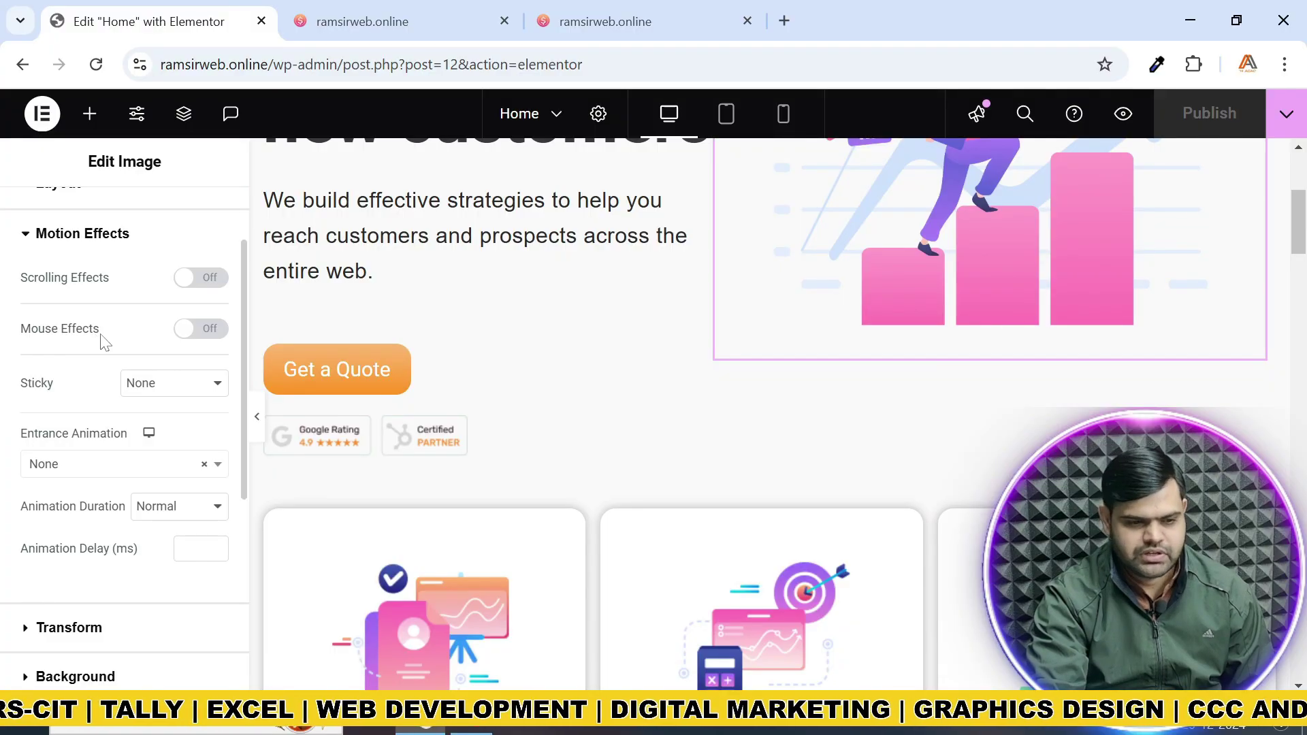
{"action": "left_click", "coordinate": [197, 329]}
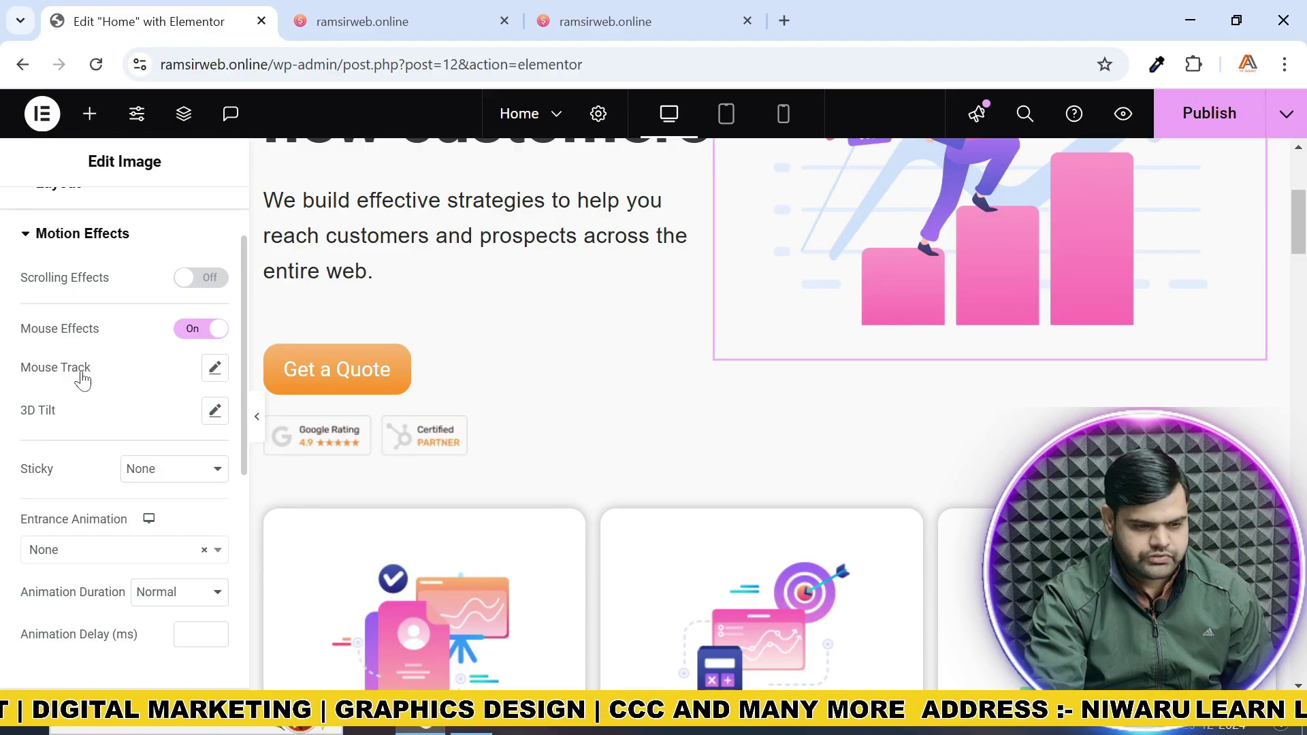
{"action": "left_click", "coordinate": [215, 370]}
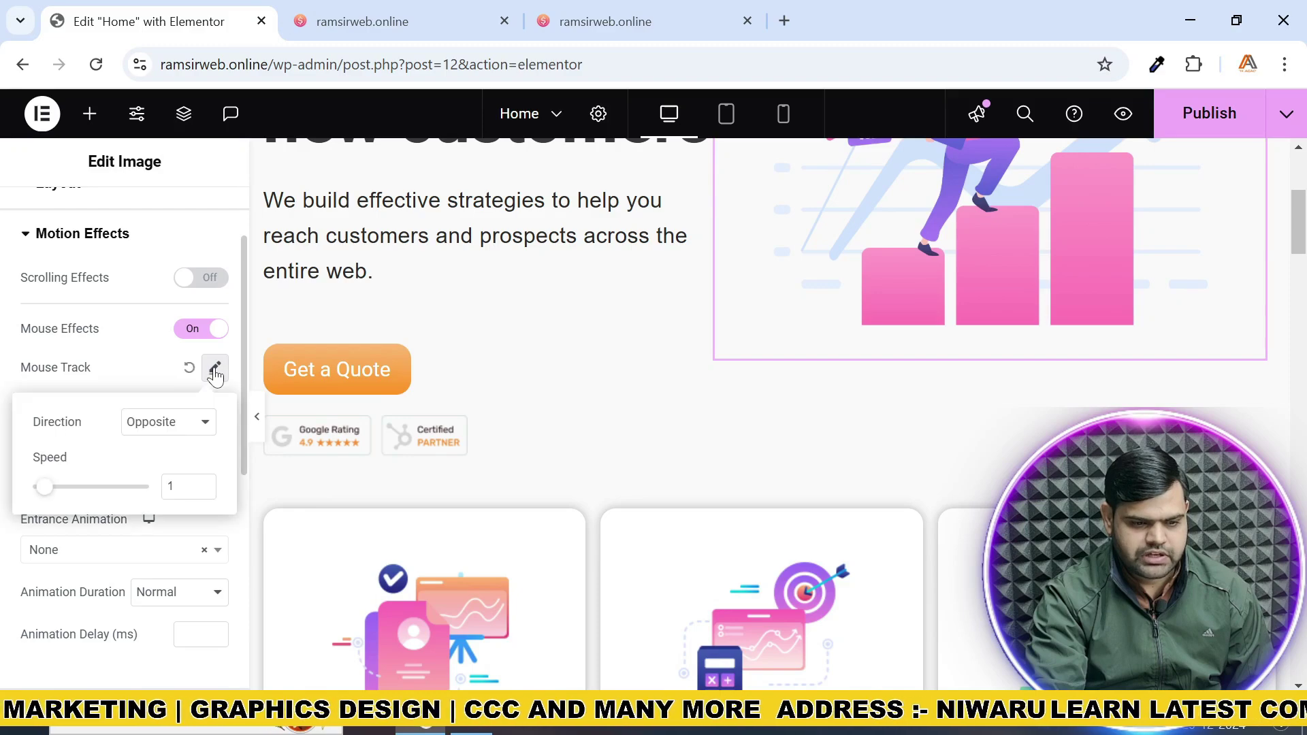
{"action": "left_click", "coordinate": [167, 375]}
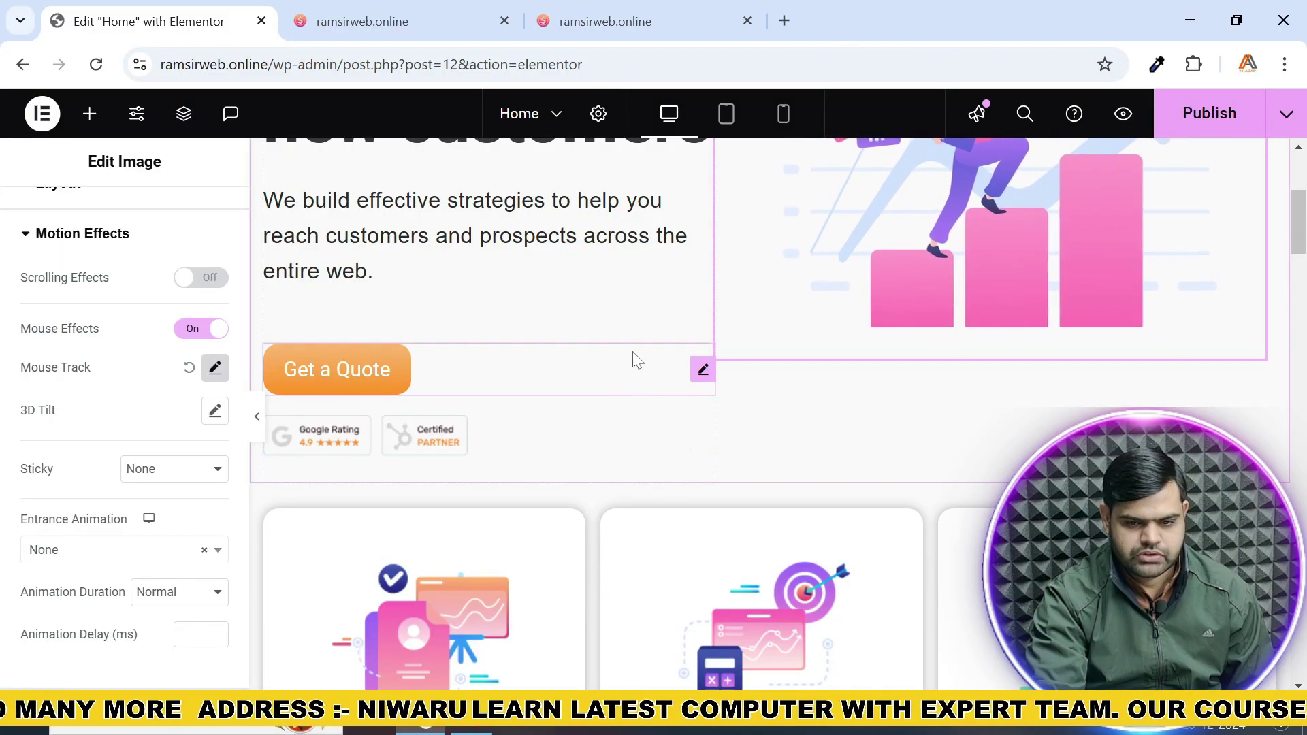
{"action": "scroll", "coordinate": [810, 374], "scroll_direction": "up", "scroll_amount": 3}
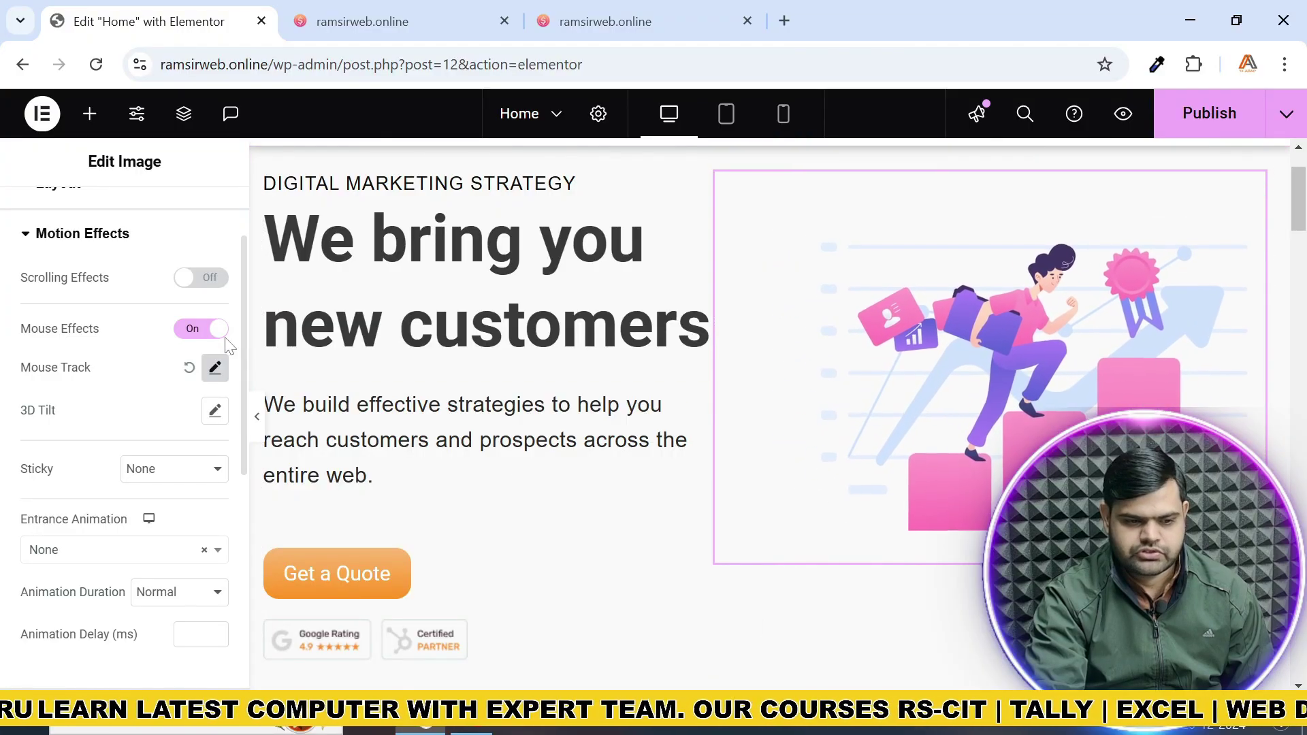
{"action": "left_click", "coordinate": [202, 331]}
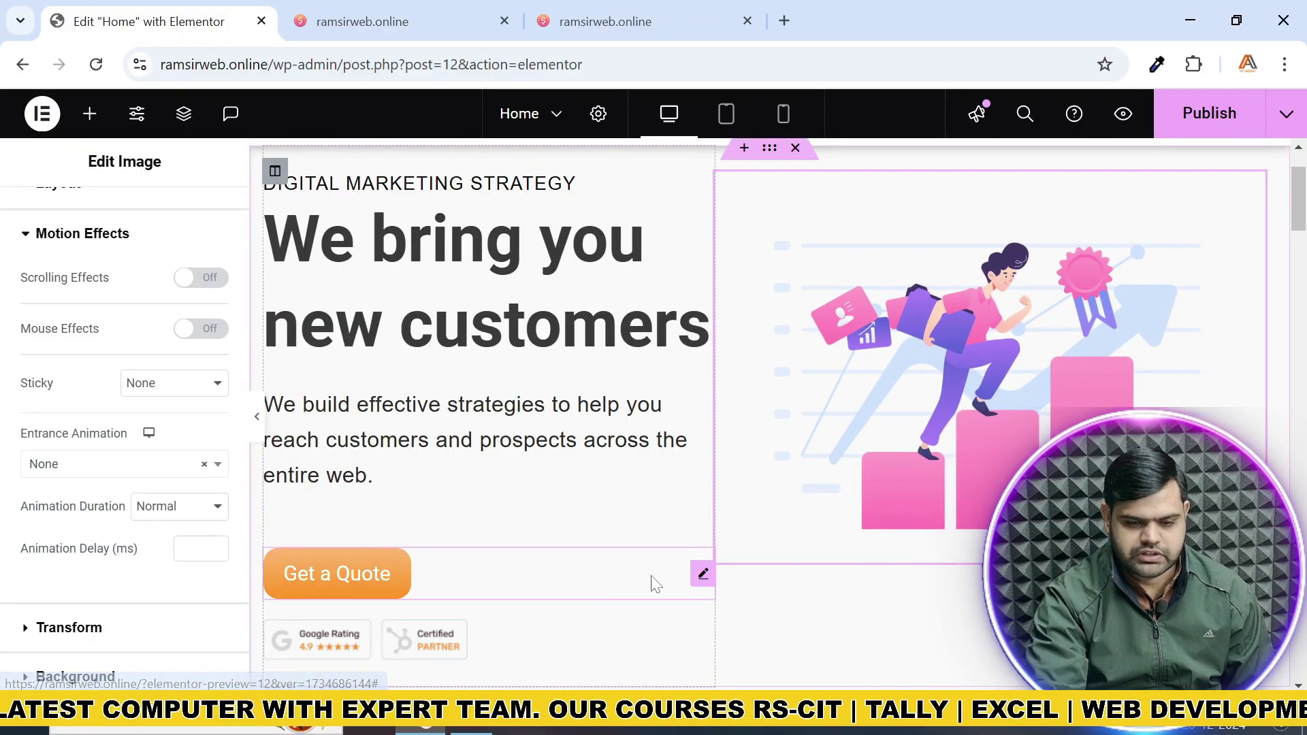
Open the Motion Effects settings in the advanced options of the "Get a Quote" button
{"action": "left_click", "coordinate": [702, 578]}
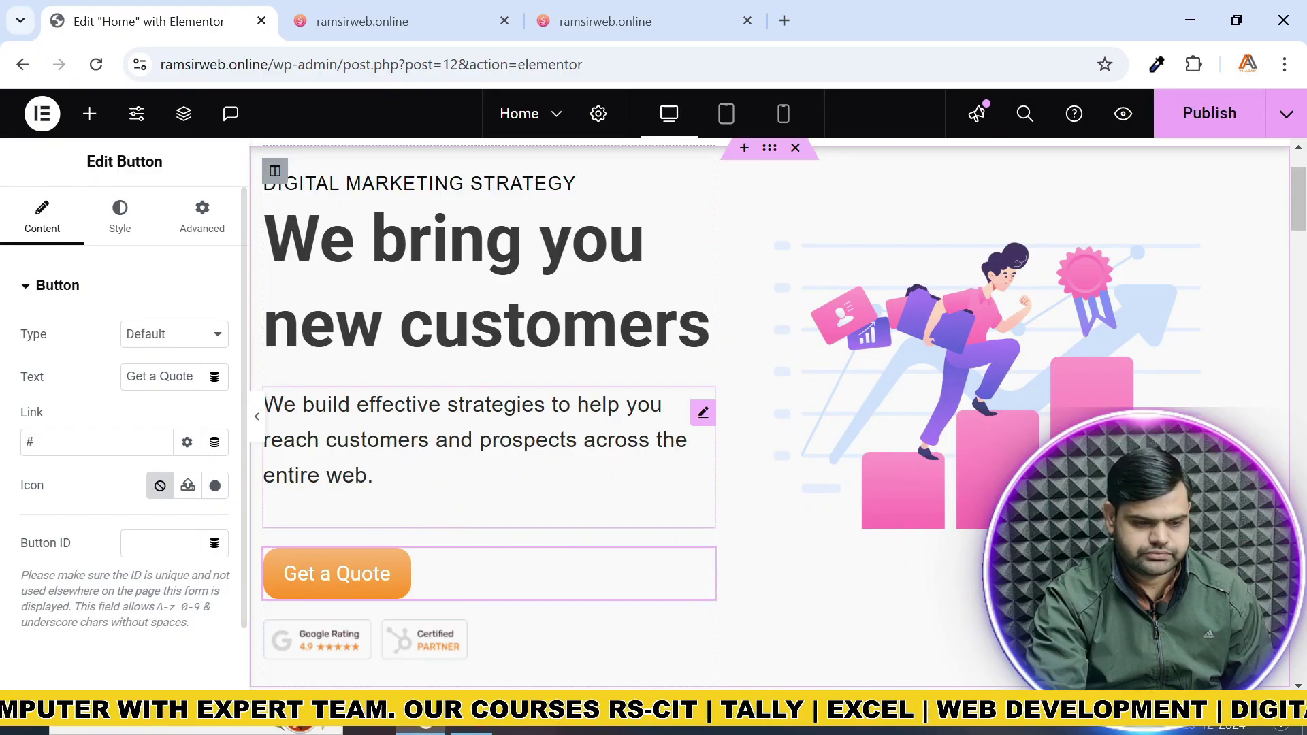
{"action": "left_click", "coordinate": [205, 249]}
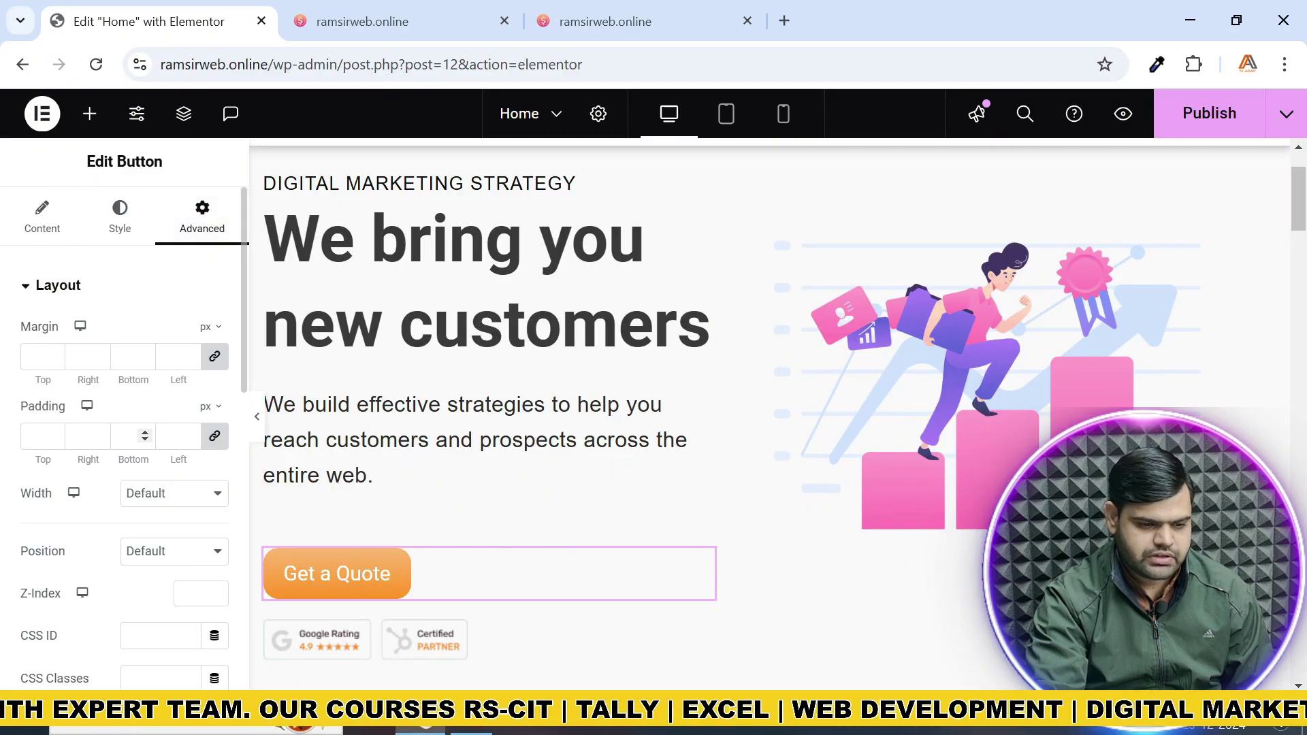
{"action": "scroll", "coordinate": [161, 431], "scroll_direction": "down", "scroll_amount": 3}
{"action": "scroll", "coordinate": [150, 436], "scroll_direction": "down", "scroll_amount": 5}
{"action": "left_click", "coordinate": [116, 433]}
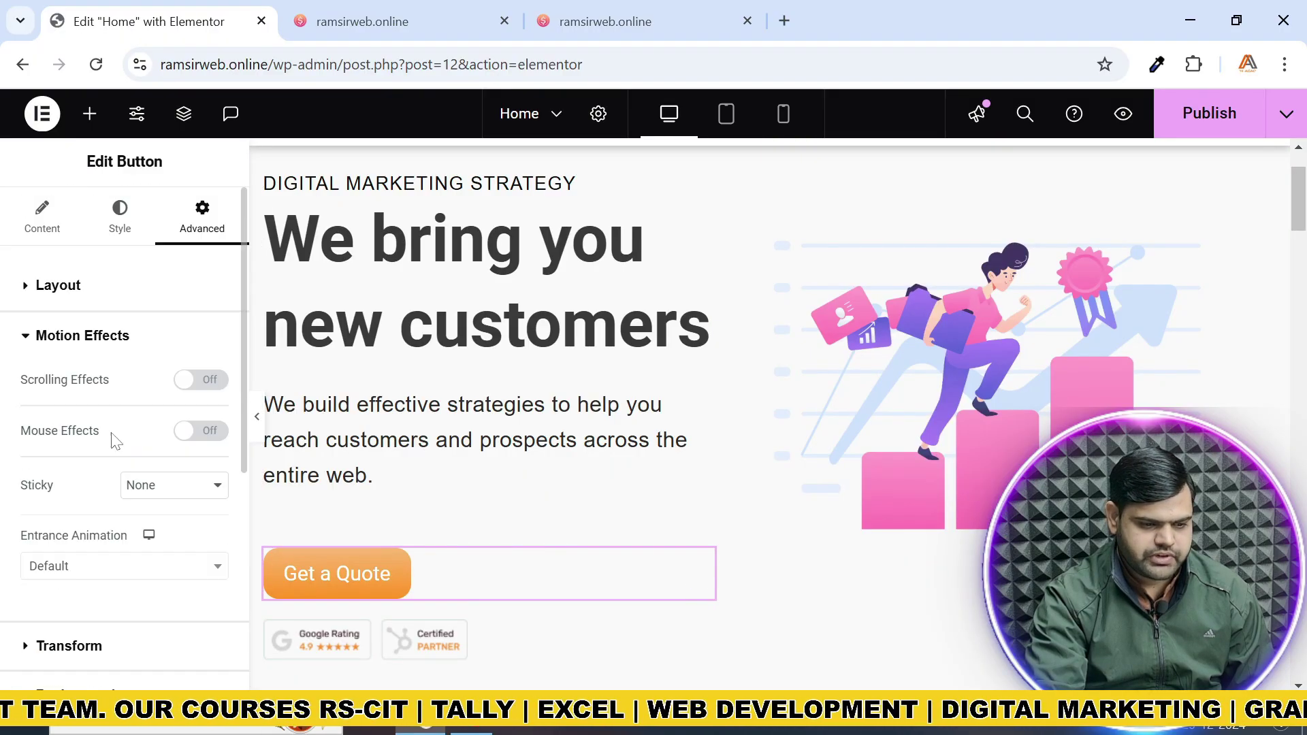
Try Mouse Effects with Mouse Track on the "Get a Quote" button and set its direction to Direct
{"action": "scroll", "coordinate": [140, 432], "scroll_direction": "down", "scroll_amount": 3}
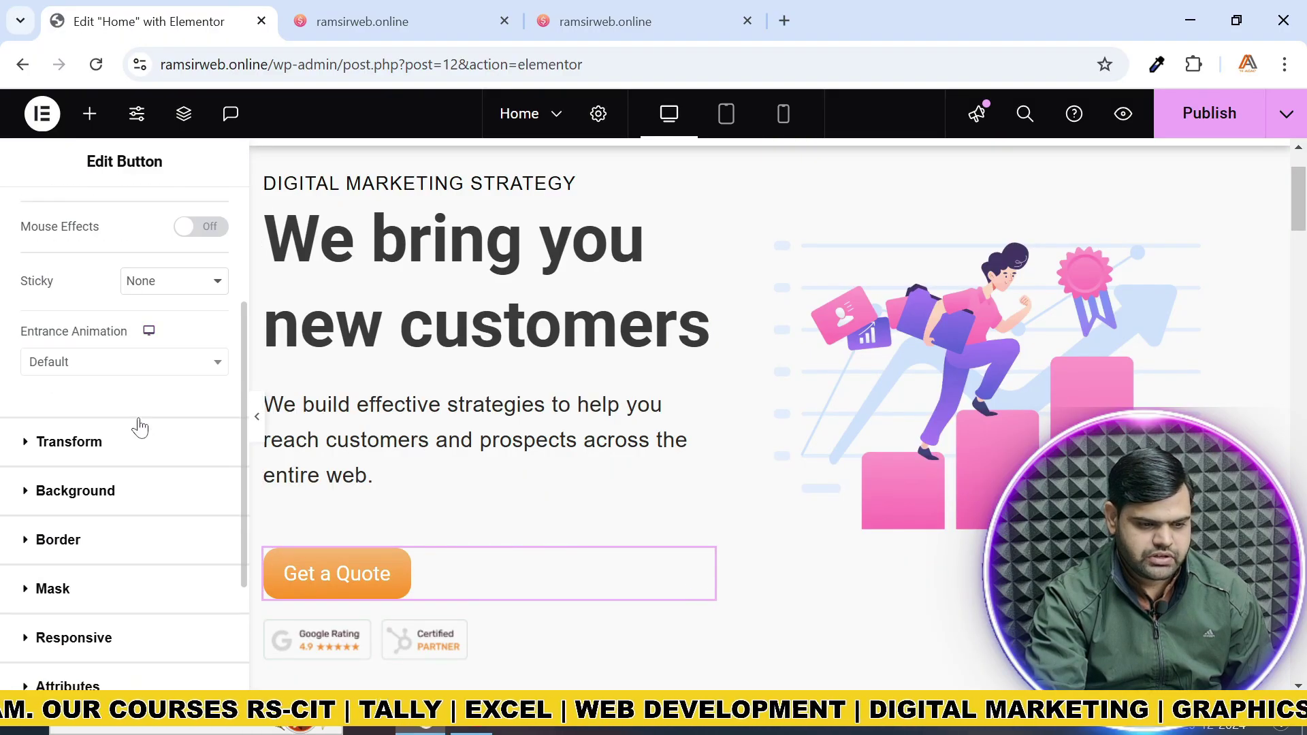
{"action": "left_click", "coordinate": [187, 231]}
{"action": "left_click", "coordinate": [215, 266]}
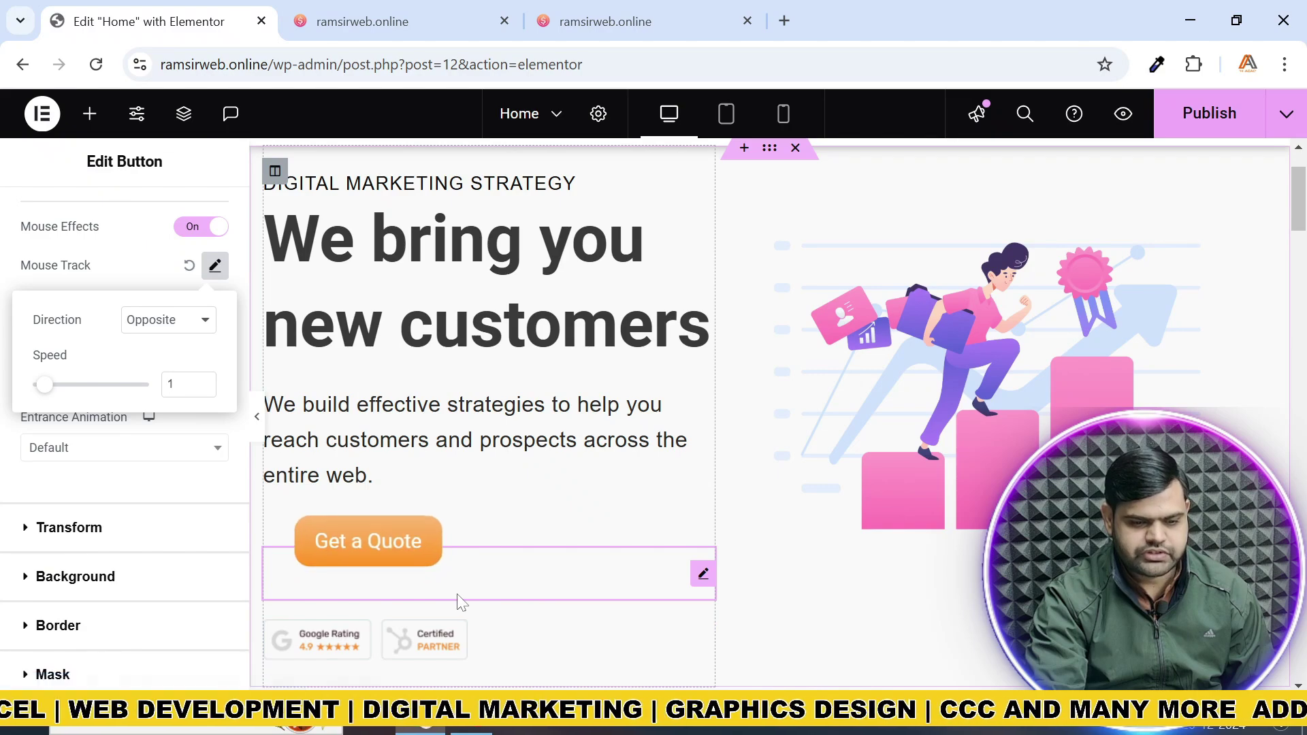
{"action": "left_click", "coordinate": [188, 333]}
{"action": "left_click", "coordinate": [182, 366]}
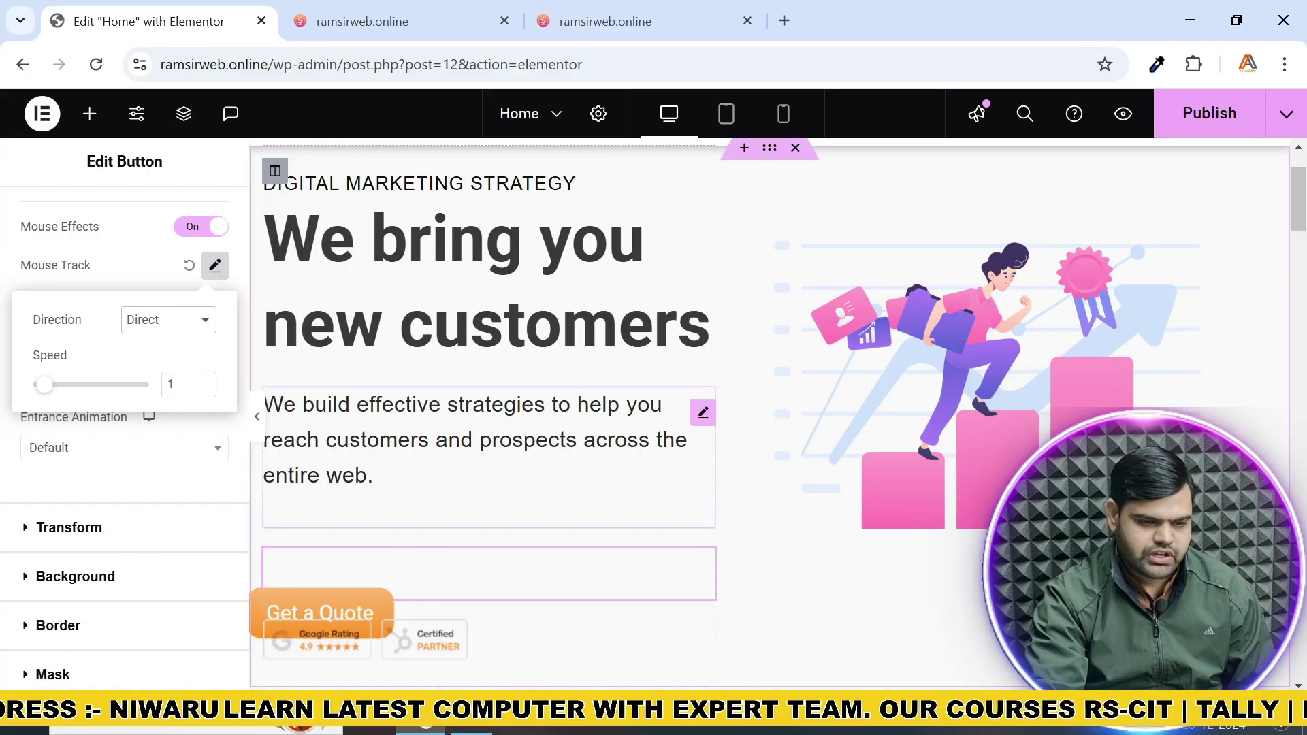
Try Mouse Track speeds of 1.8, 8.3 and 0 on the button, and reset and switch off its Mouse Effects
{"action": "left_click_drag", "start_coordinate": [45, 385], "coordinate": [55, 384]}
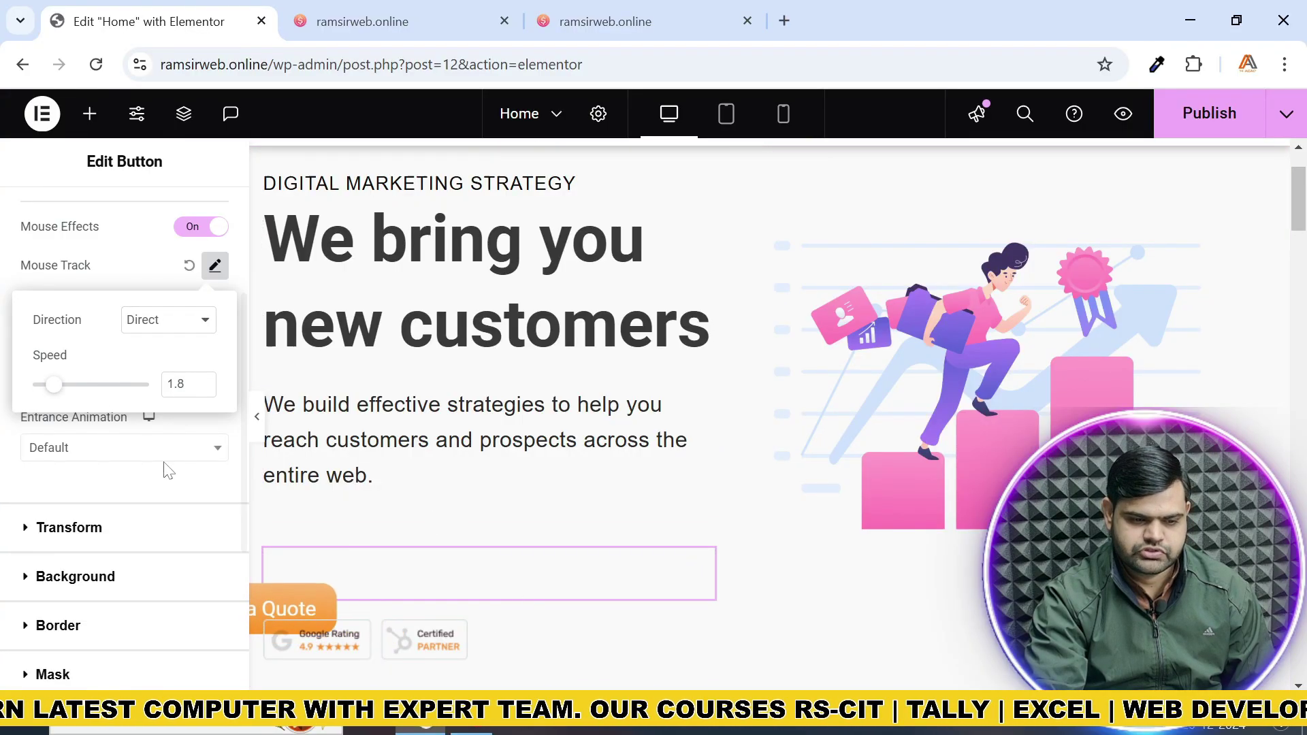
{"action": "left_click_drag", "start_coordinate": [52, 386], "coordinate": [141, 394]}
{"action": "left_click", "coordinate": [129, 385]}
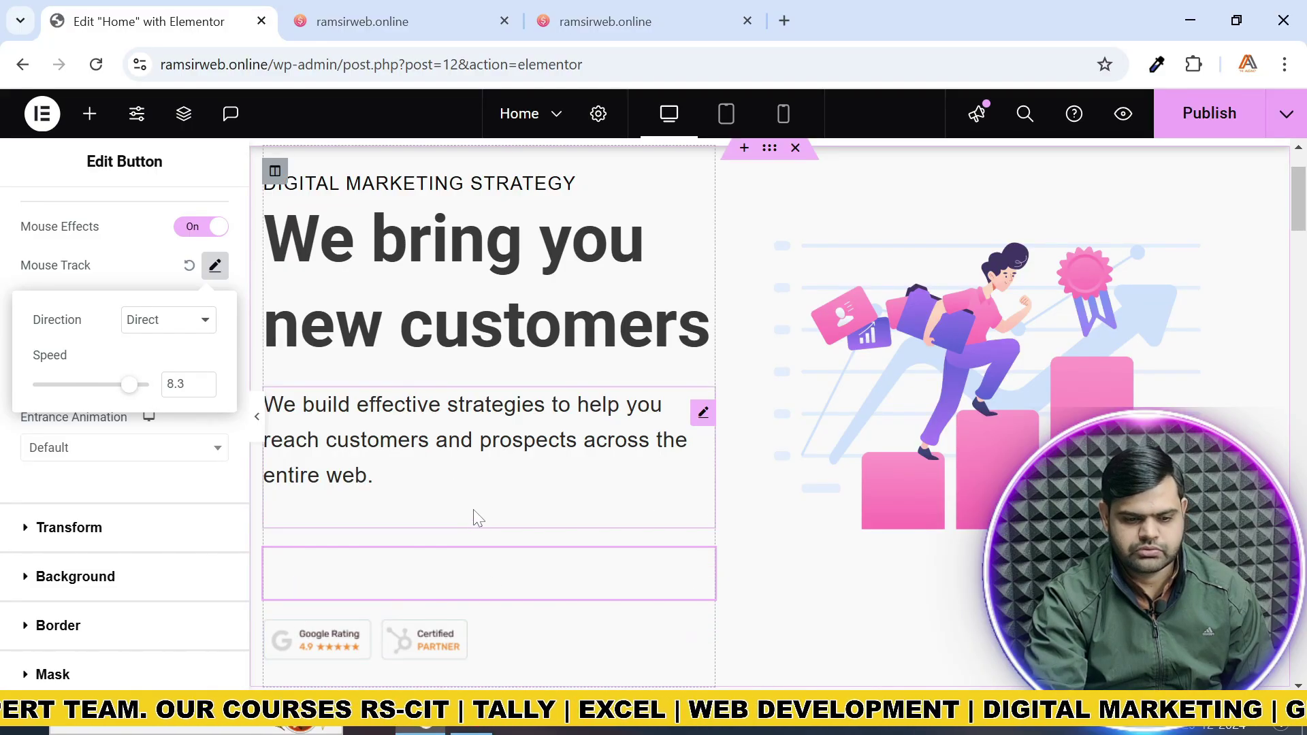
{"action": "left_click_drag", "start_coordinate": [126, 386], "coordinate": [23, 388]}
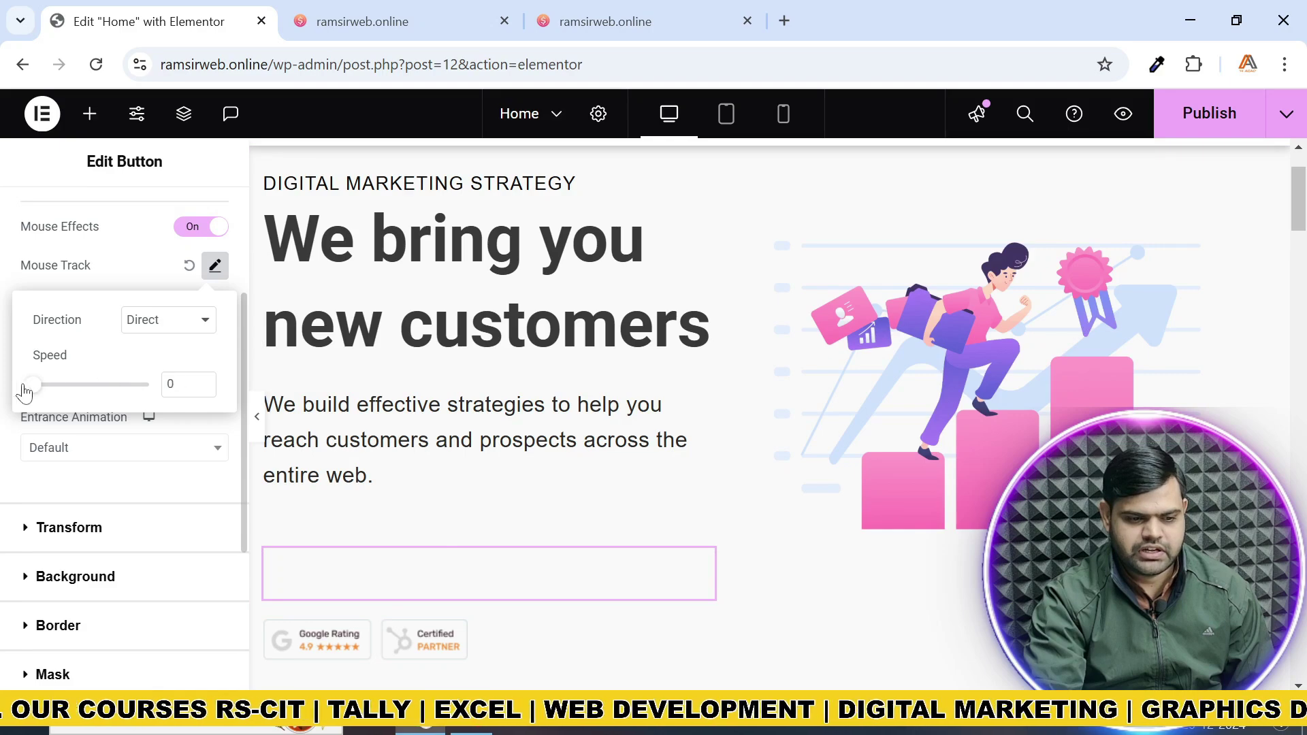
{"action": "left_click", "coordinate": [189, 266]}
{"action": "left_click", "coordinate": [191, 226]}
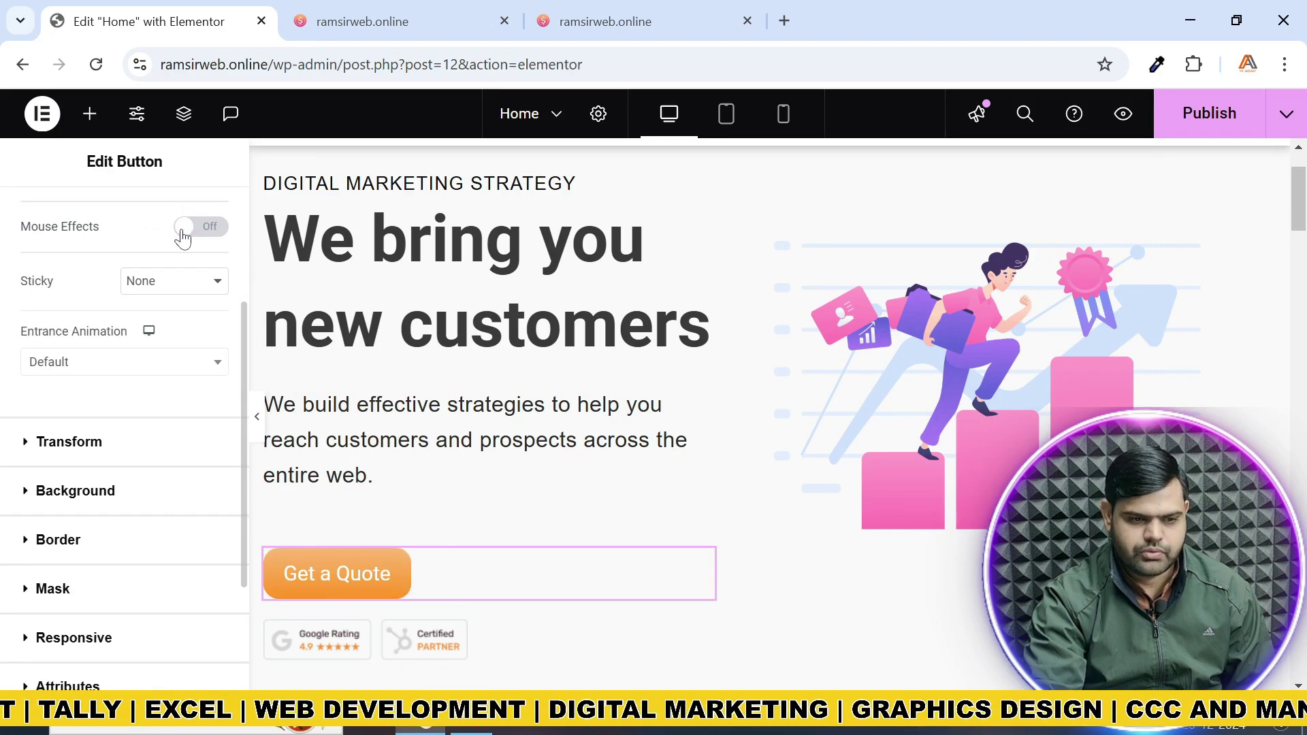
Switch on Scrolling Effects for the "Get a Quote" button and preview the page down to the service cards
{"action": "scroll", "coordinate": [187, 569], "scroll_direction": "up", "scroll_amount": 3}
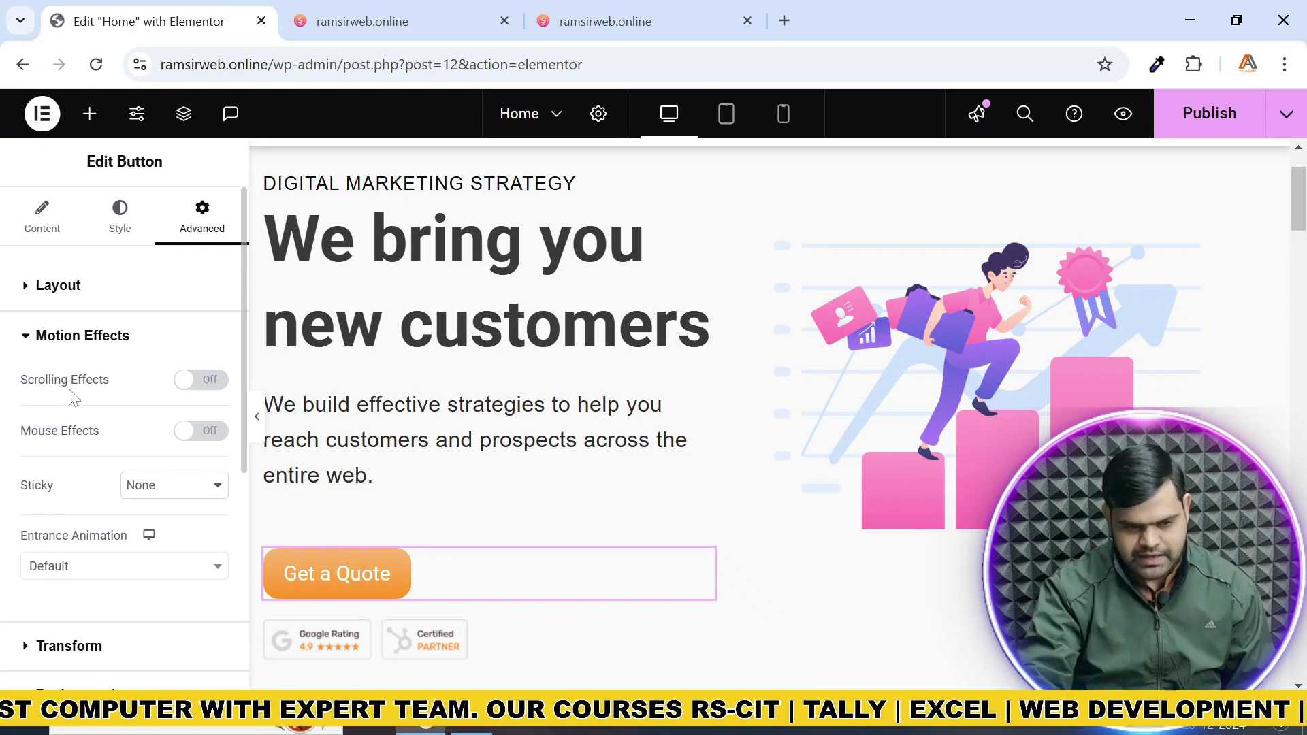
{"action": "left_click", "coordinate": [196, 382]}
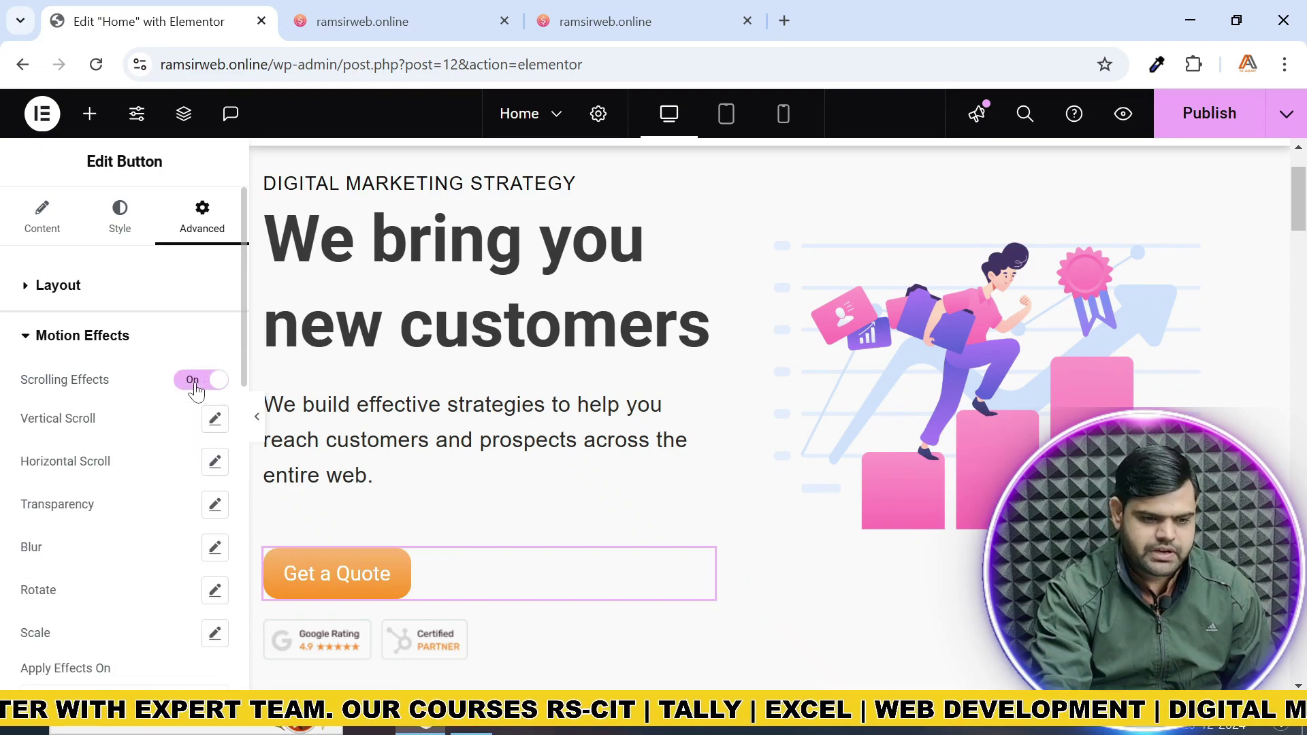
{"action": "scroll", "coordinate": [161, 532], "scroll_direction": "down", "scroll_amount": 2}
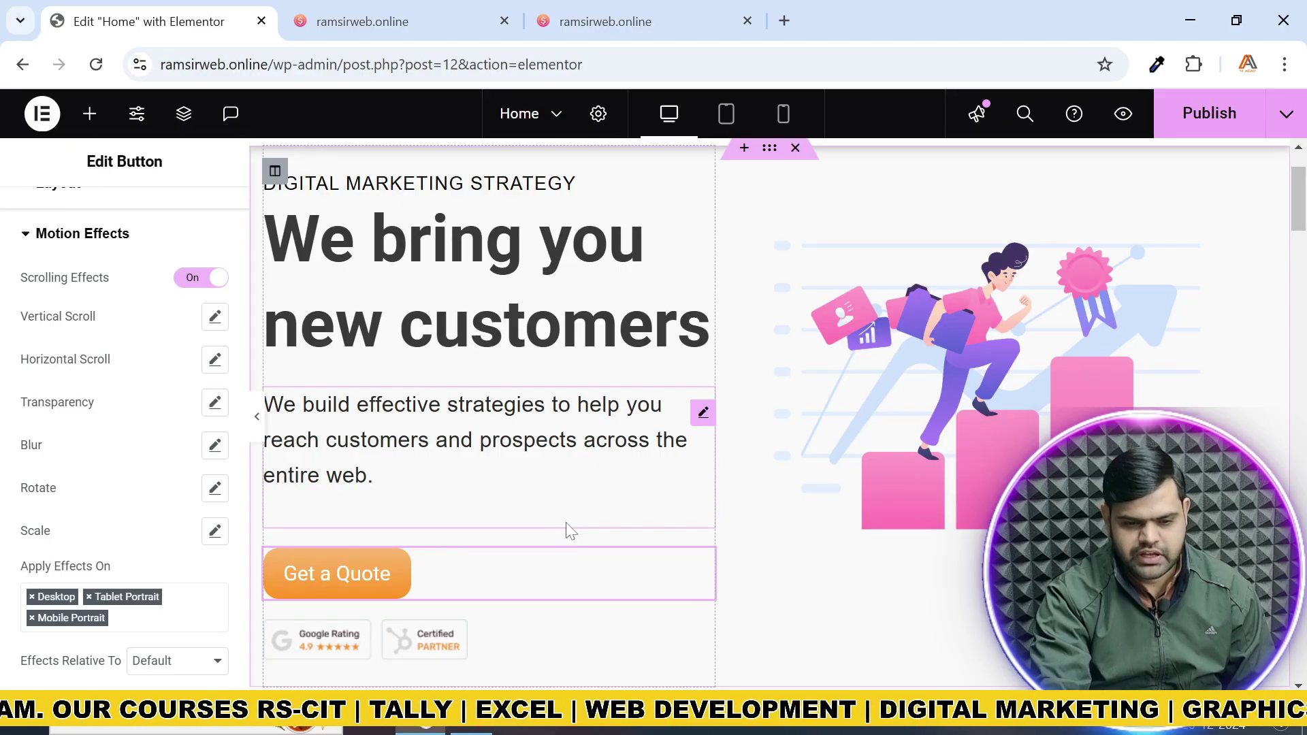
{"action": "scroll", "coordinate": [571, 533], "scroll_direction": "down", "scroll_amount": 1}
{"action": "scroll", "coordinate": [573, 532], "scroll_direction": "down", "scroll_amount": 6}
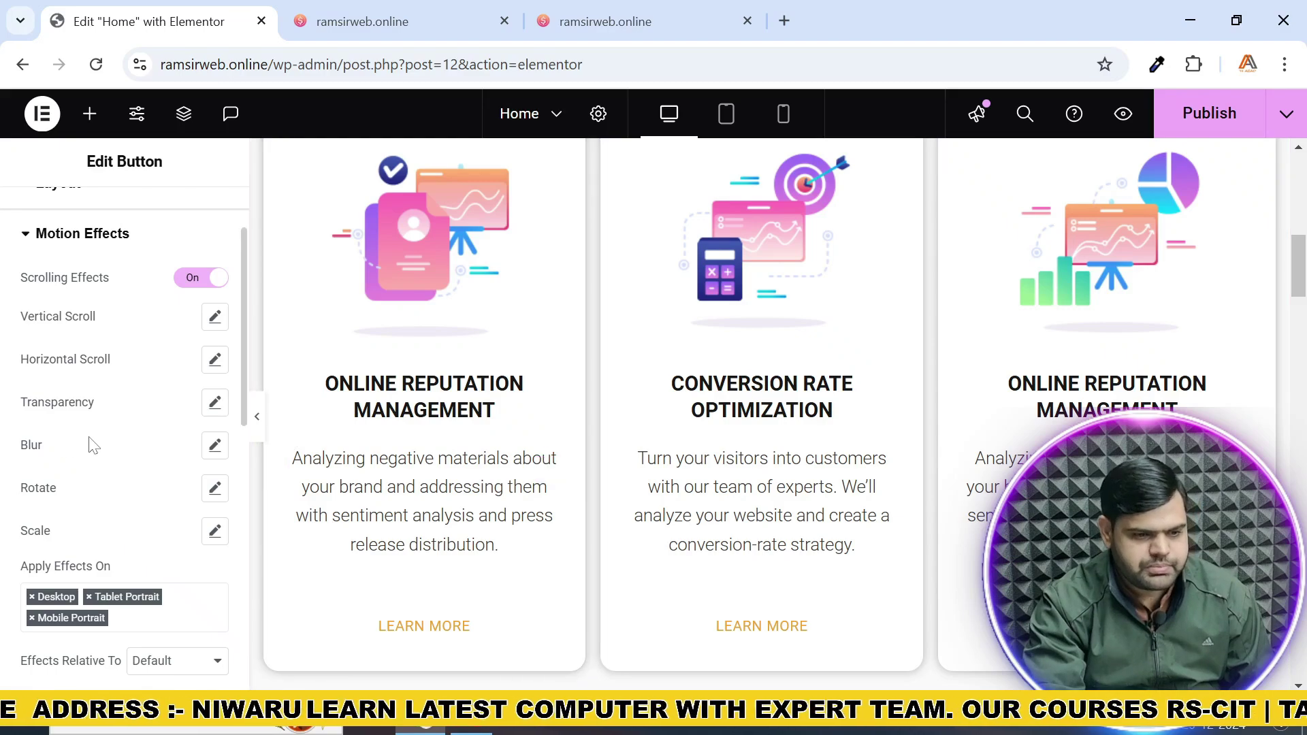
Open the advanced settings of the first "Online Reputation Management" column and find its Motion Effects section
{"action": "scroll", "coordinate": [477, 436], "scroll_direction": "up", "scroll_amount": 3}
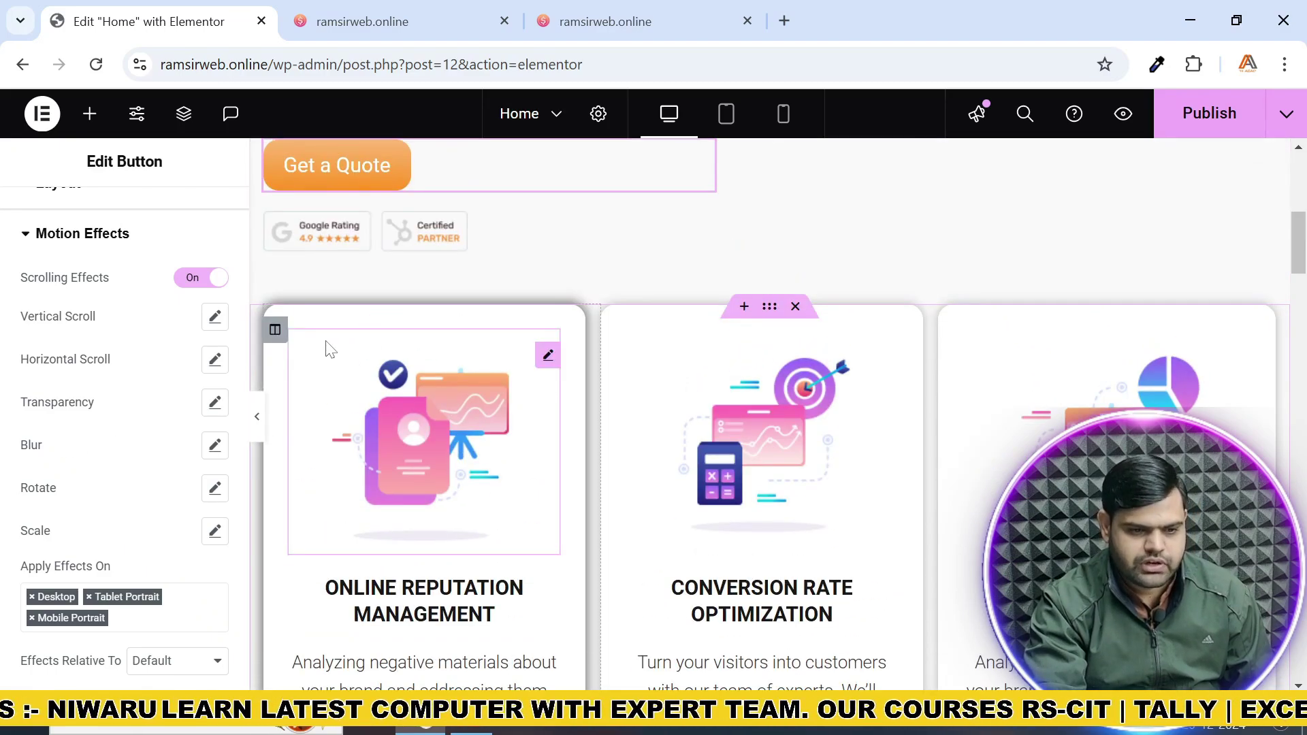
{"action": "left_click", "coordinate": [276, 332]}
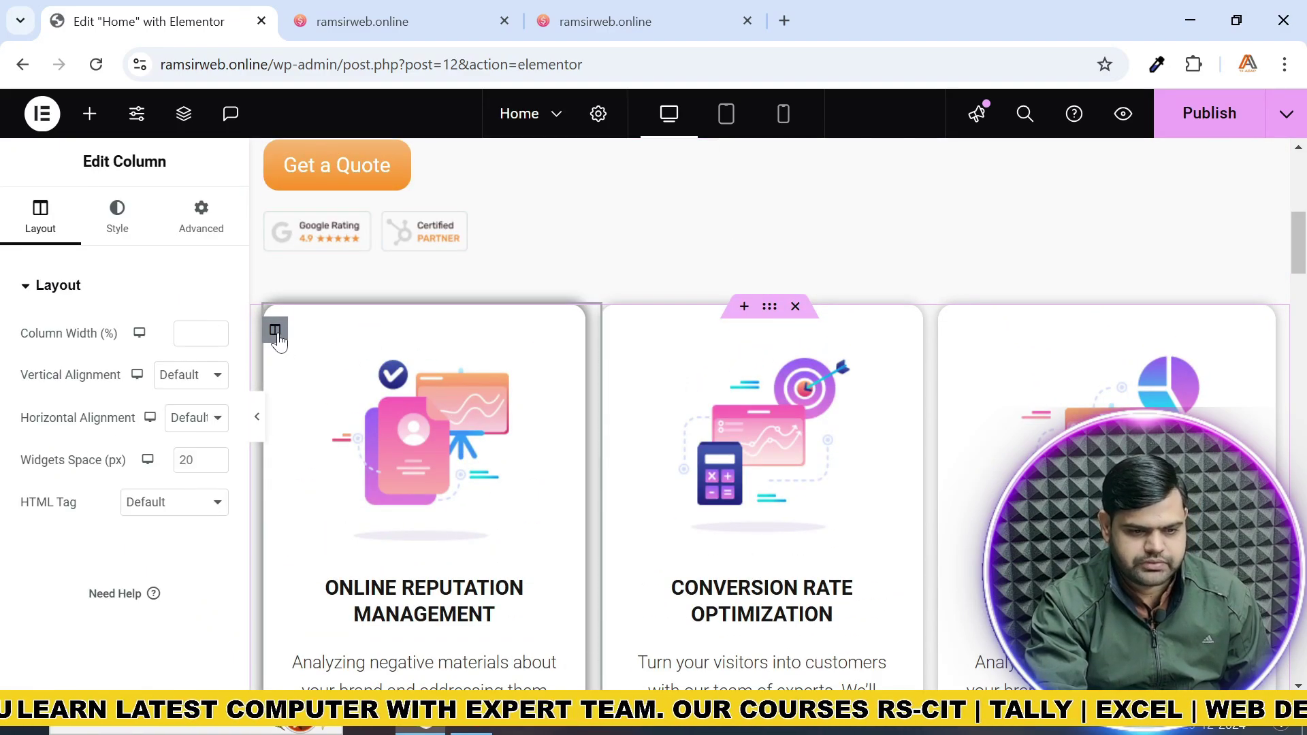
{"action": "left_click", "coordinate": [217, 240]}
{"action": "scroll", "coordinate": [171, 510], "scroll_direction": "down", "scroll_amount": 5}
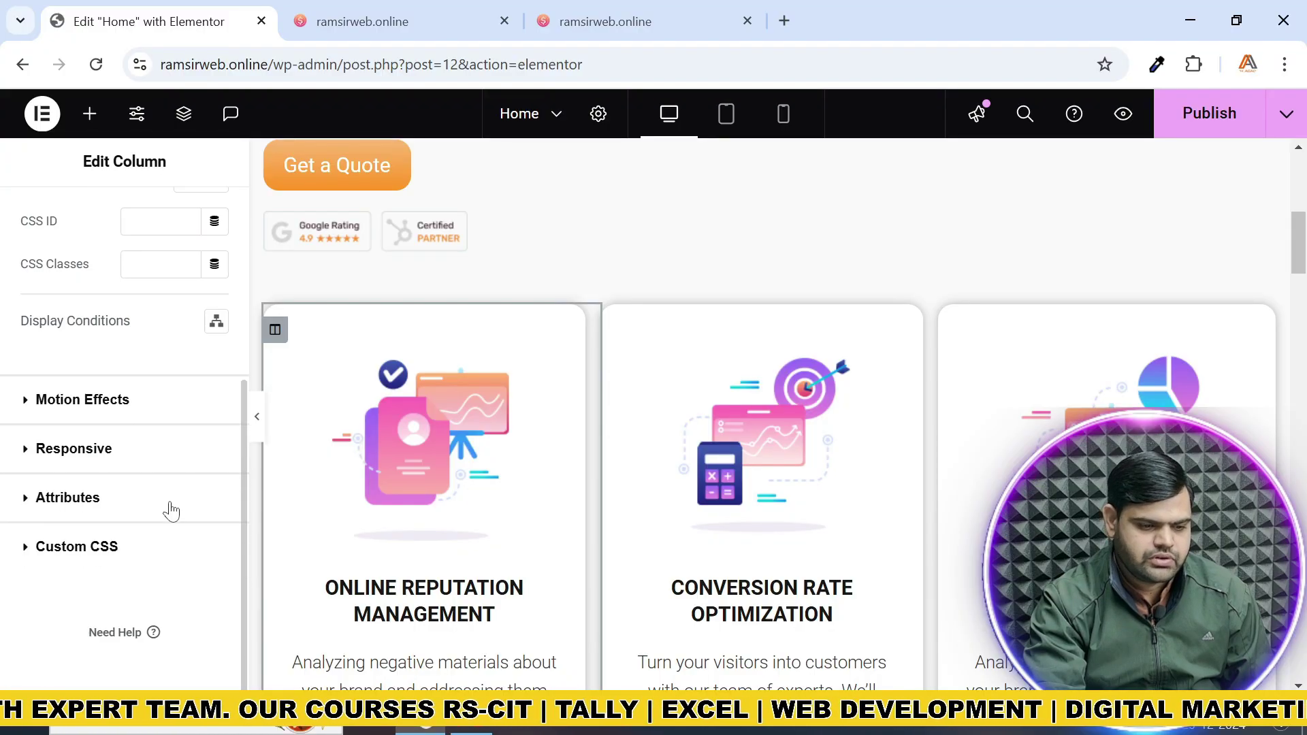
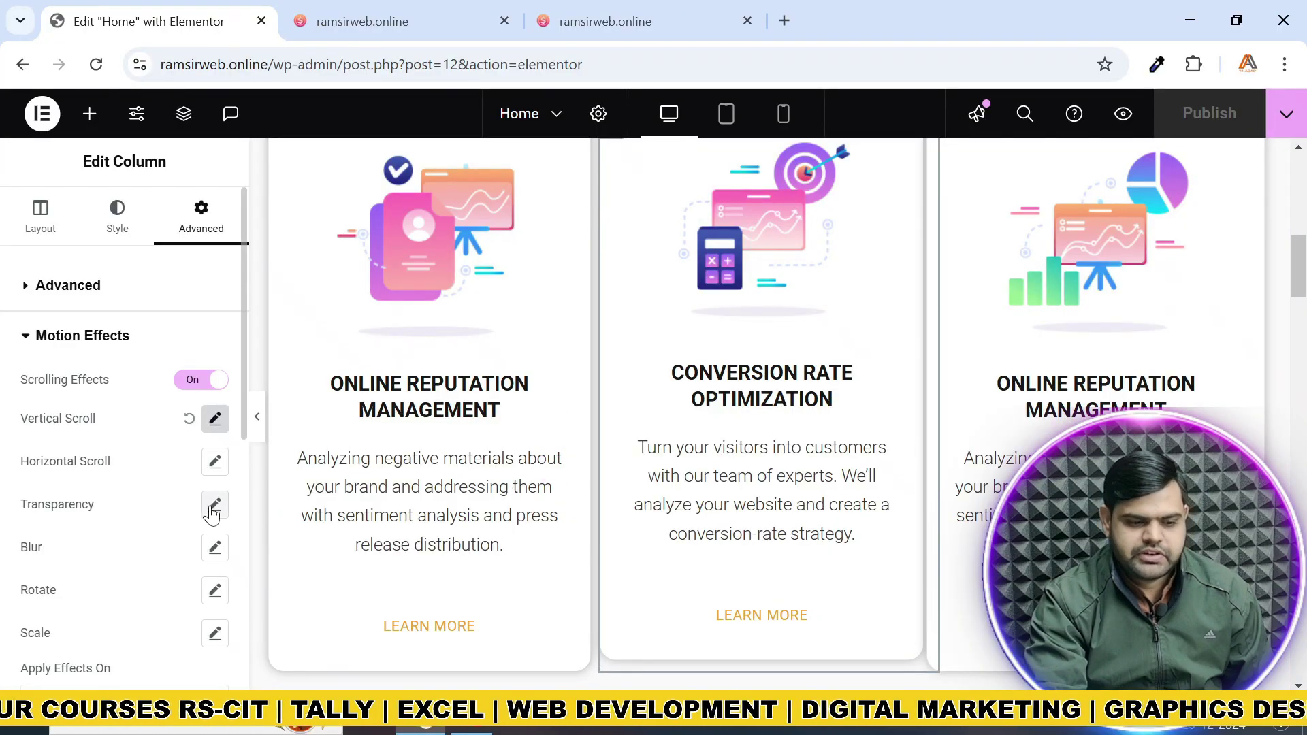
Remove Mobile Portrait from the devices the "Conversion Rate Optimization" column's scrolling effects apply to
{"action": "scroll", "coordinate": [75, 606], "scroll_direction": "down", "scroll_amount": 2}
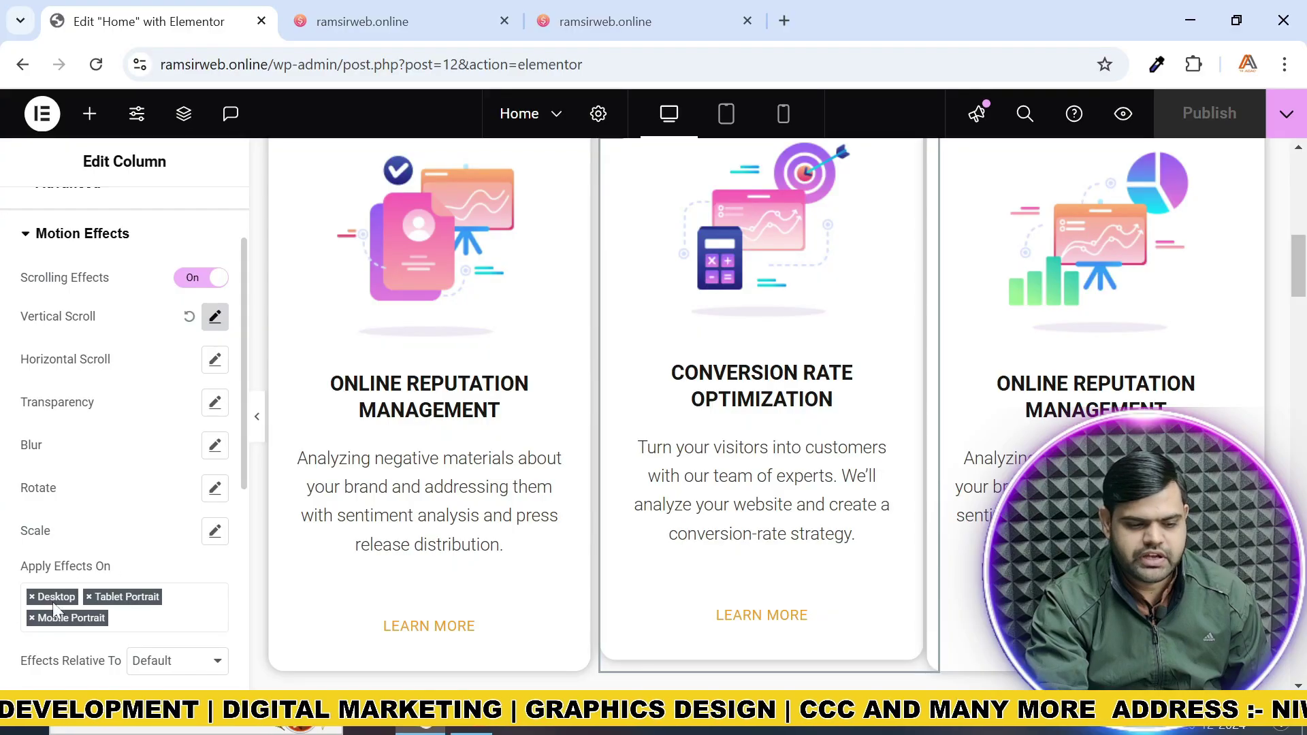
{"action": "left_click", "coordinate": [32, 618]}
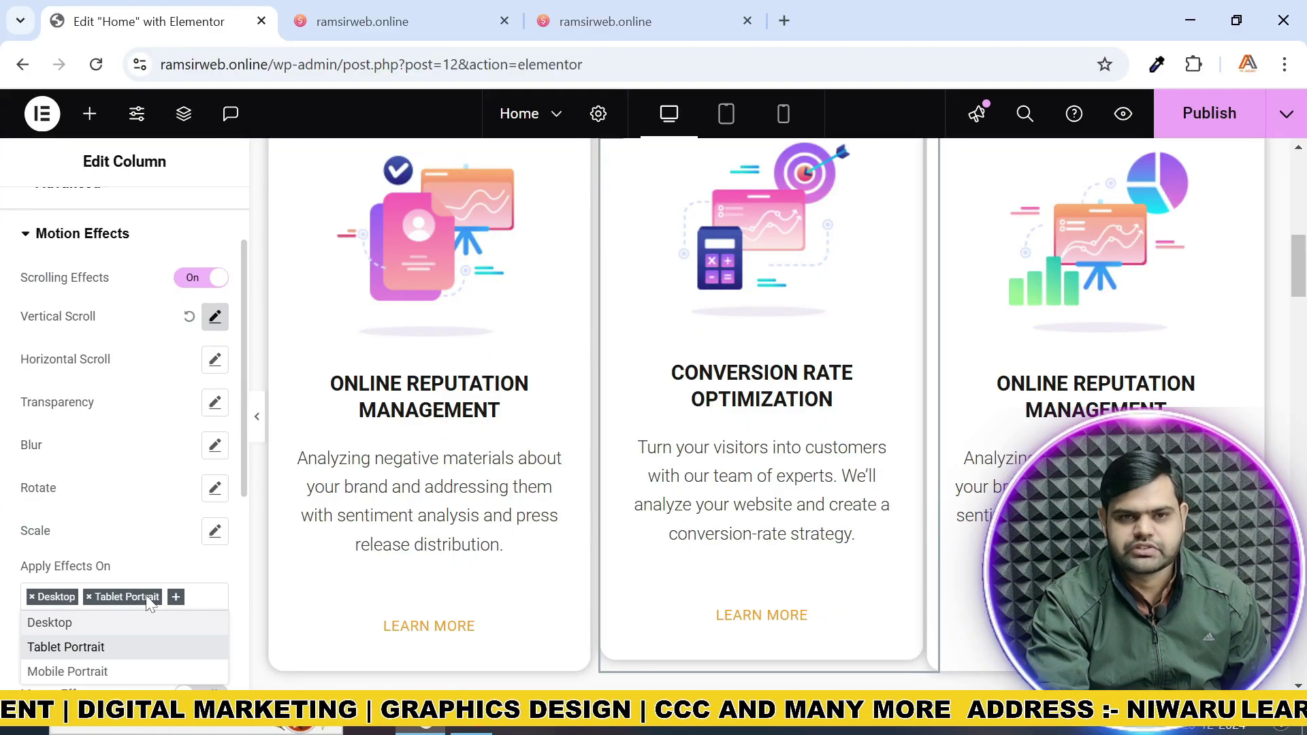
{"action": "scroll", "coordinate": [170, 550], "scroll_direction": "down", "scroll_amount": 2}
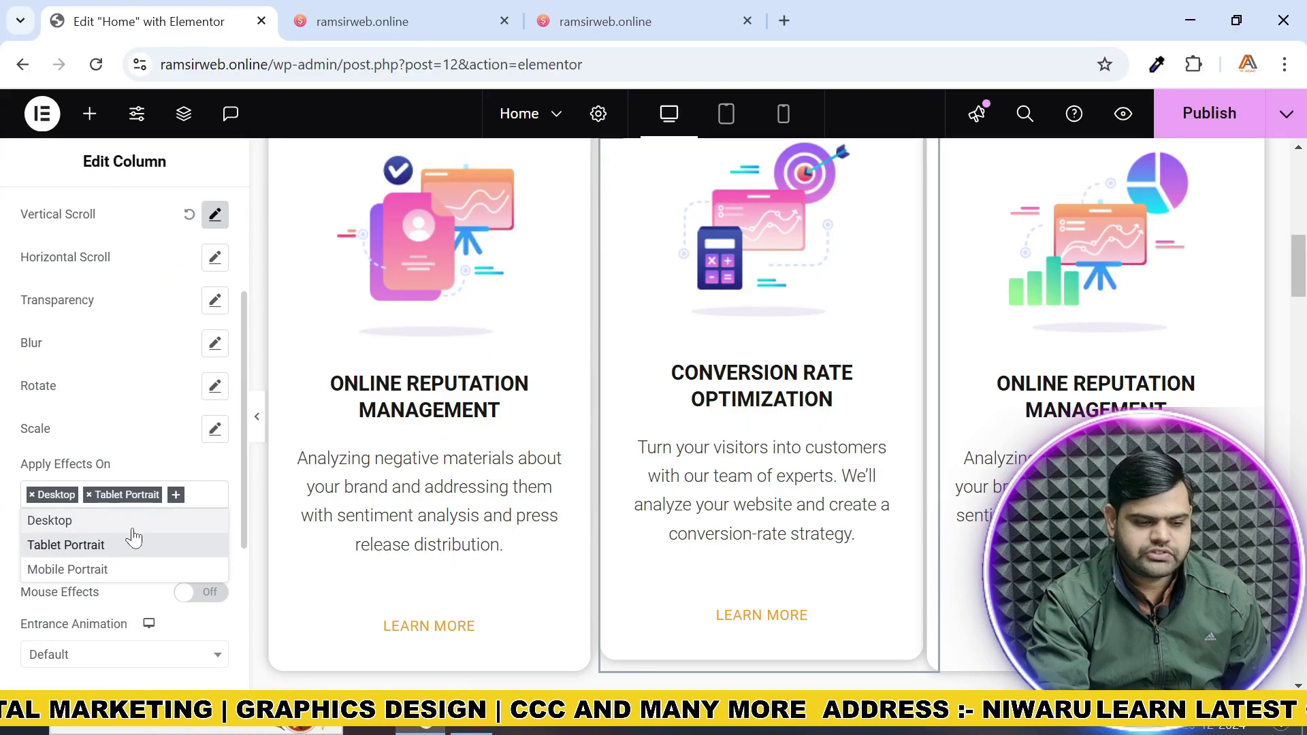
{"action": "scroll", "coordinate": [441, 394], "scroll_direction": "up", "scroll_amount": 3}
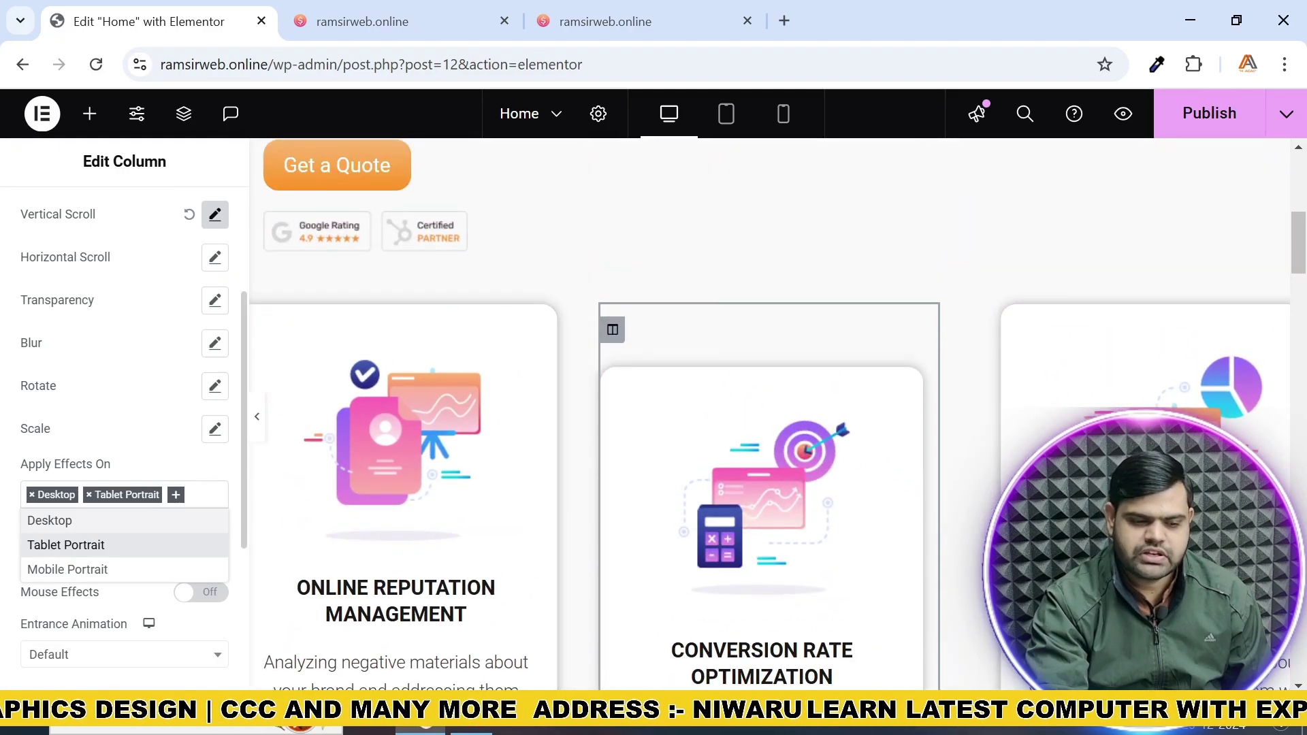
Add Mobile Portrait back to the column's Apply Effects On devices and publish the page
{"action": "left_click", "coordinate": [179, 501]}
{"action": "left_click", "coordinate": [179, 500]}
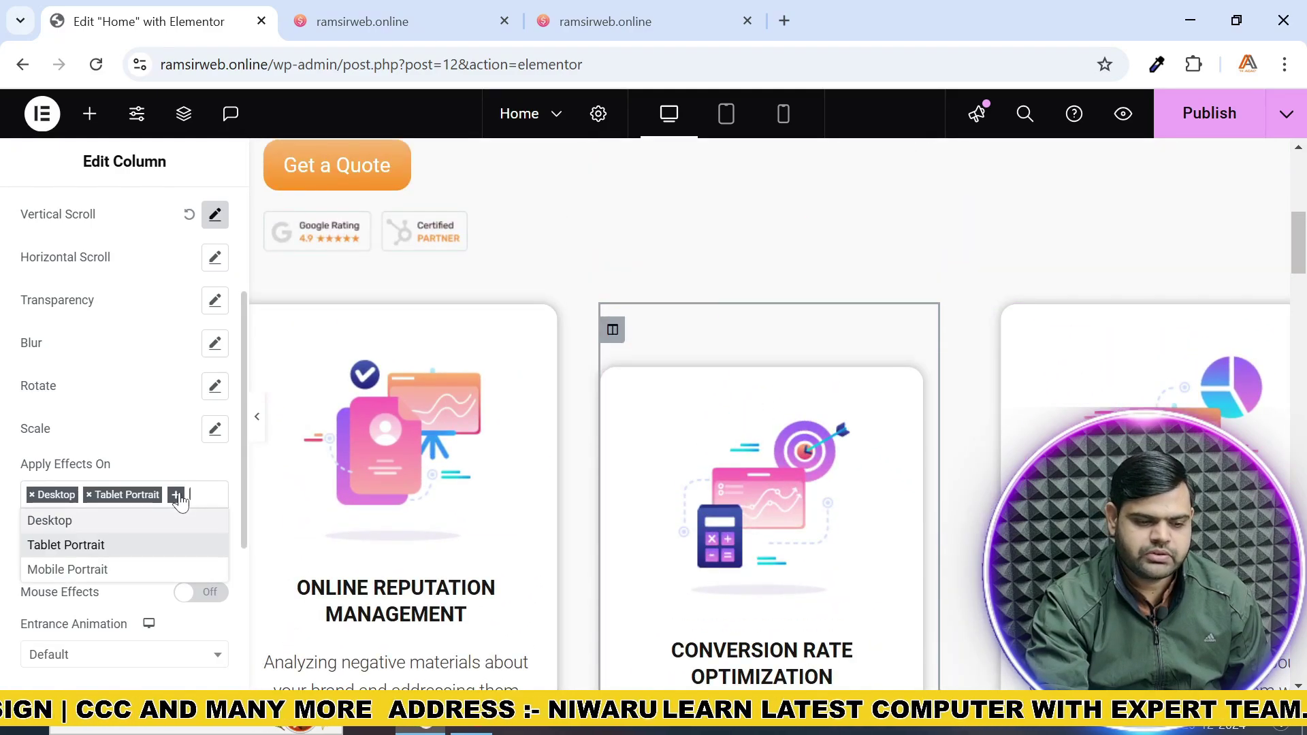
{"action": "left_click", "coordinate": [72, 571]}
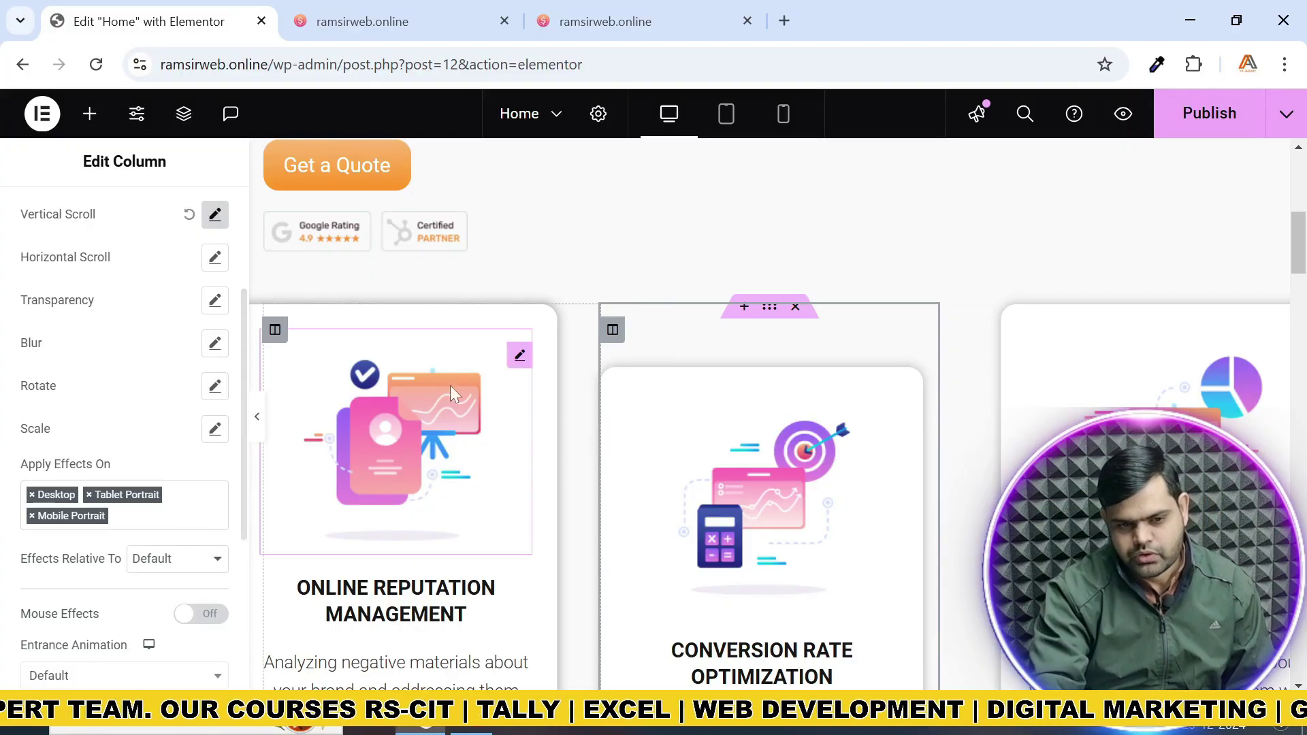
{"action": "left_click", "coordinate": [1172, 126]}
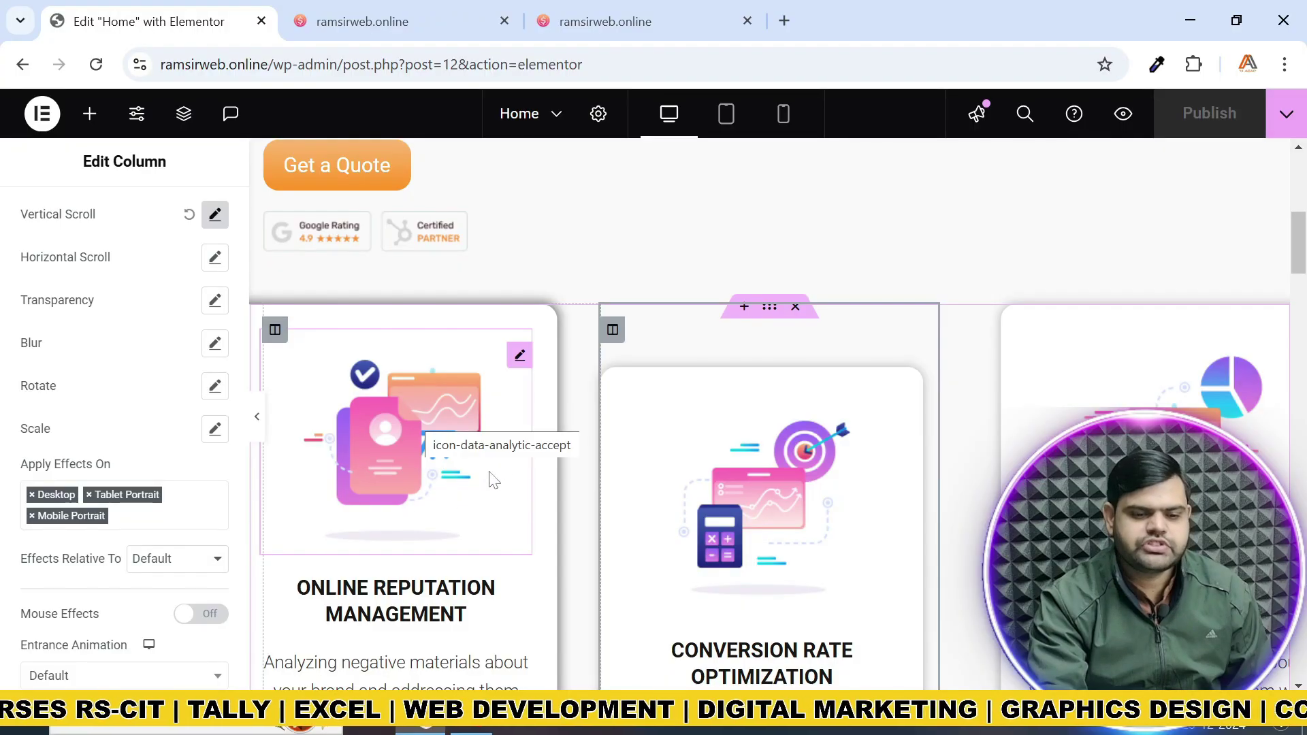
Open the Motion Effects of the first "Online Reputation Management" column and go to its Effects Relative To setting
{"action": "left_click", "coordinate": [275, 331]}
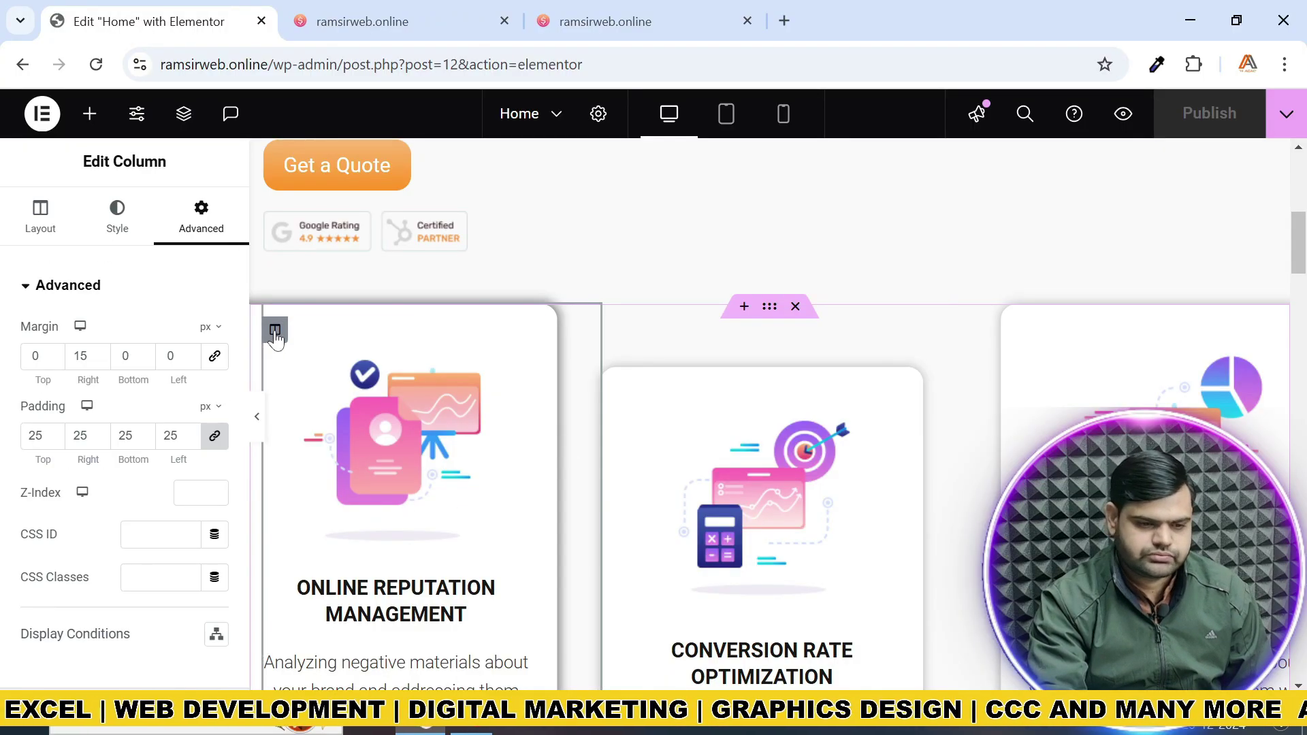
{"action": "scroll", "coordinate": [189, 382], "scroll_direction": "down", "scroll_amount": 3}
{"action": "scroll", "coordinate": [189, 381], "scroll_direction": "down", "scroll_amount": 2}
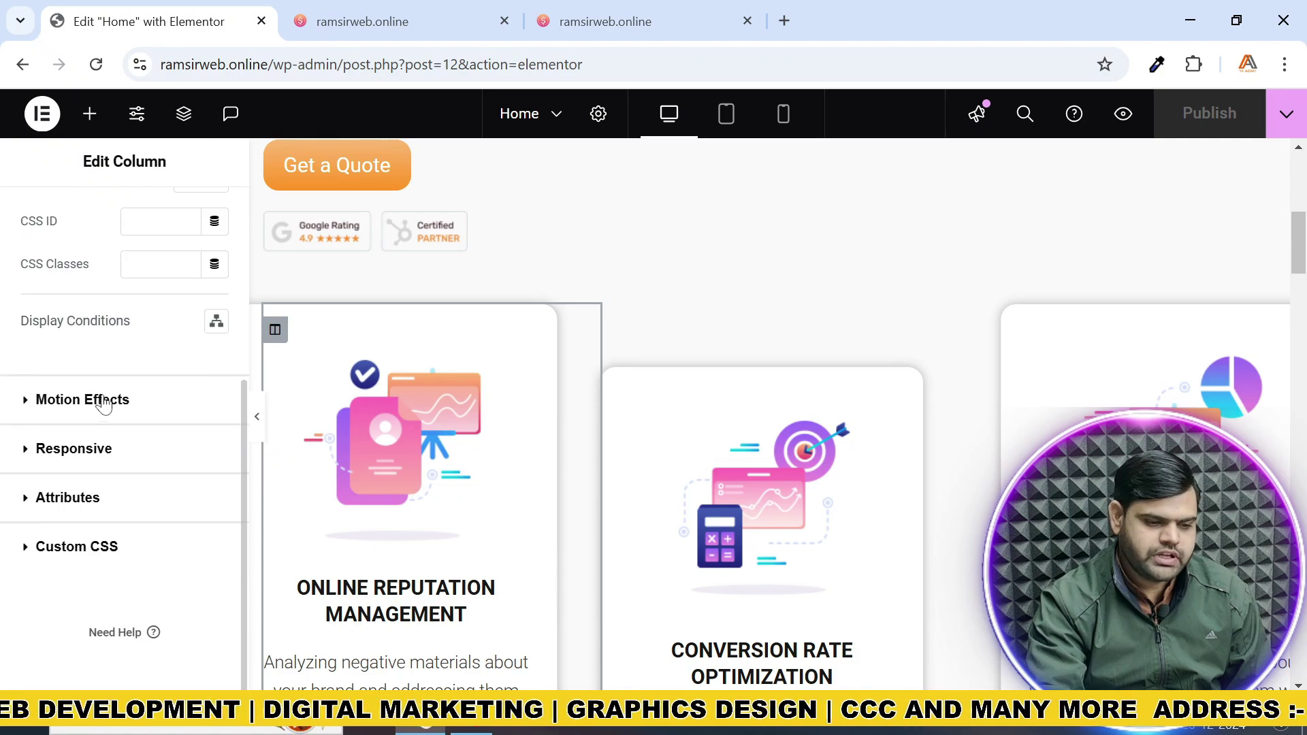
{"action": "left_click", "coordinate": [87, 400]}
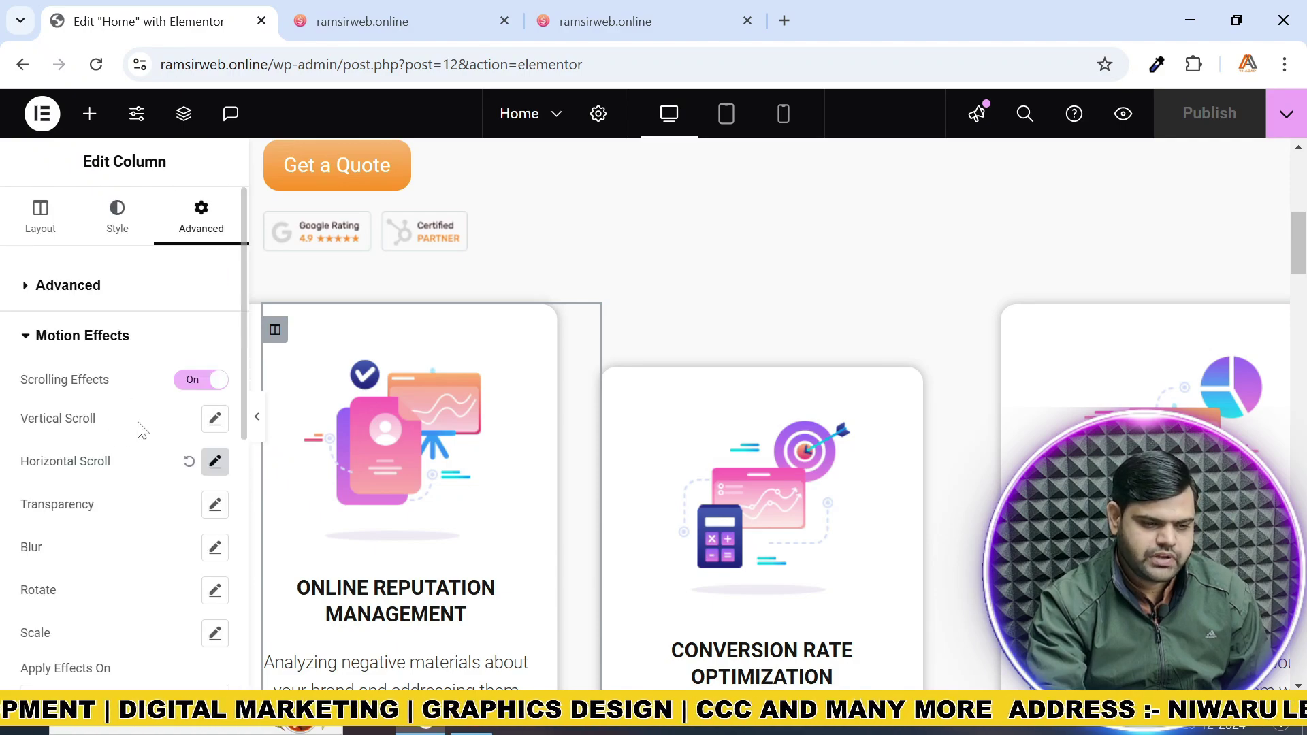
{"action": "scroll", "coordinate": [141, 429], "scroll_direction": "down", "scroll_amount": 1}
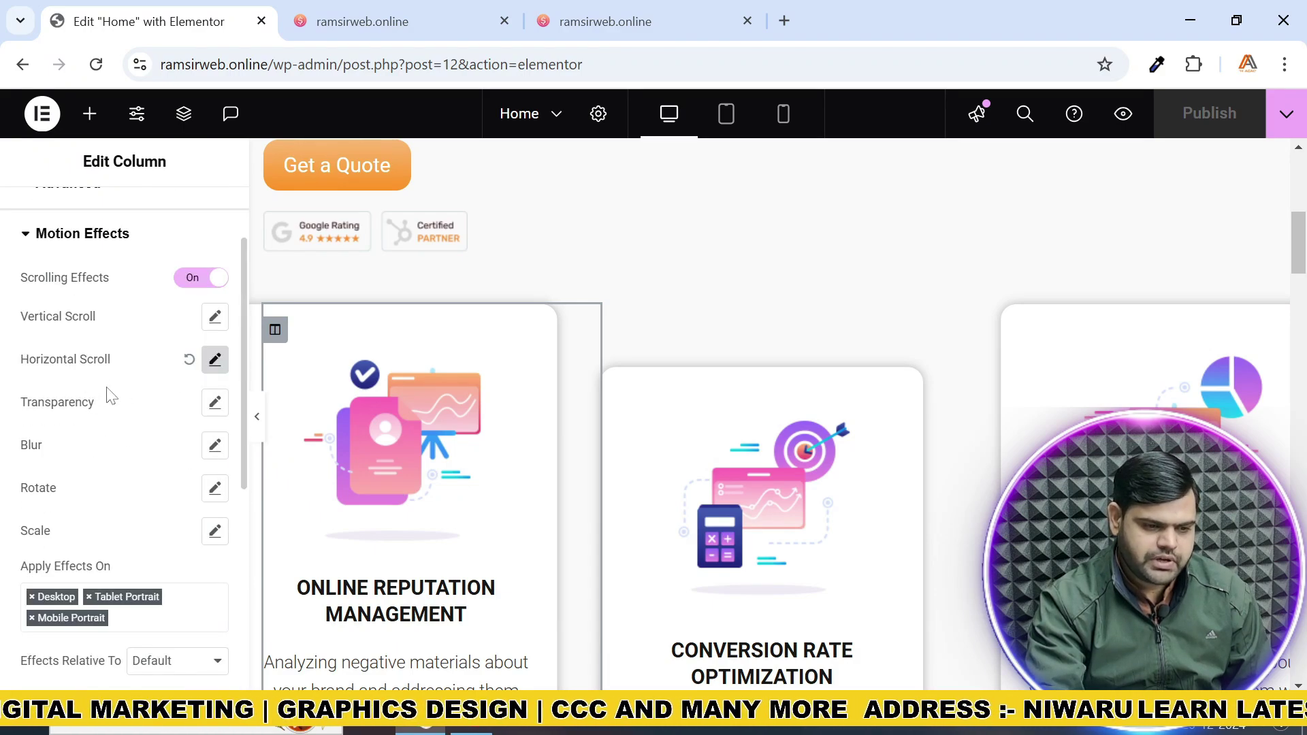
{"action": "scroll", "coordinate": [134, 412], "scroll_direction": "down", "scroll_amount": 3}
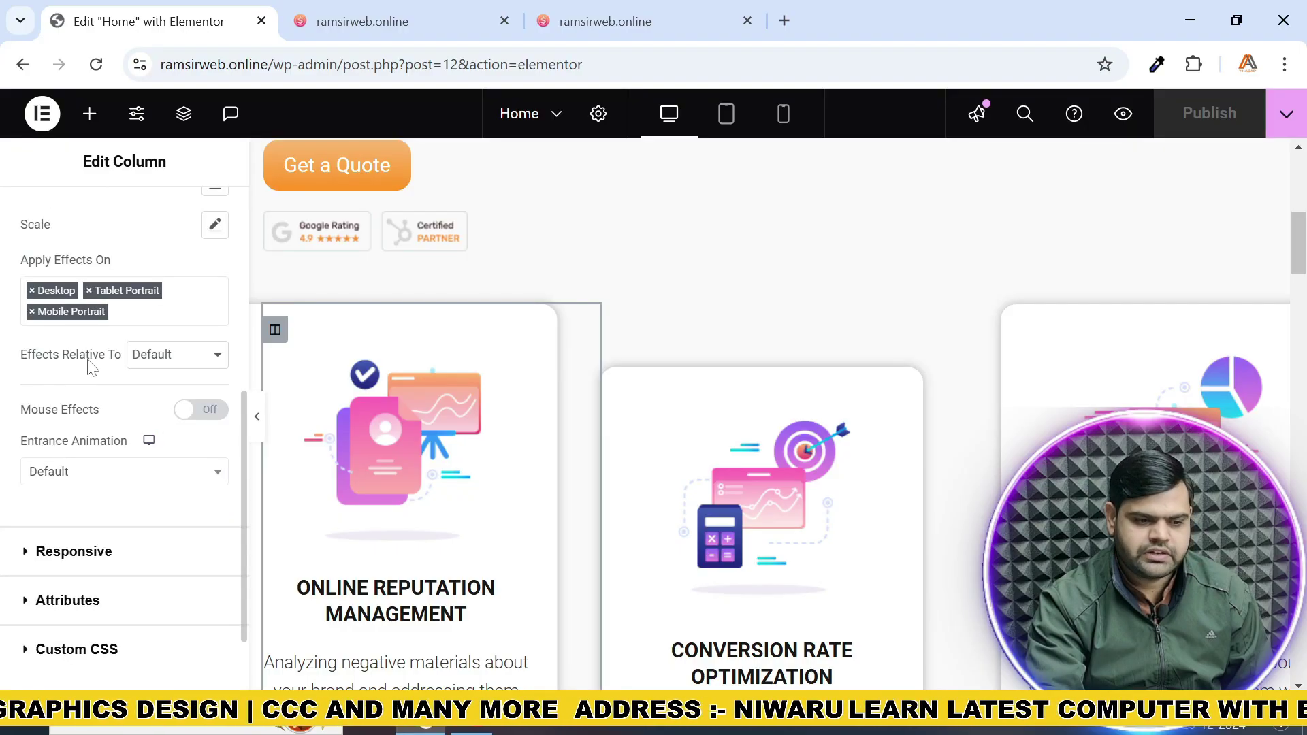
Try setting the column's Effects Relative To to Viewport and preview the scrolling effect on the page
{"action": "left_click", "coordinate": [164, 360]}
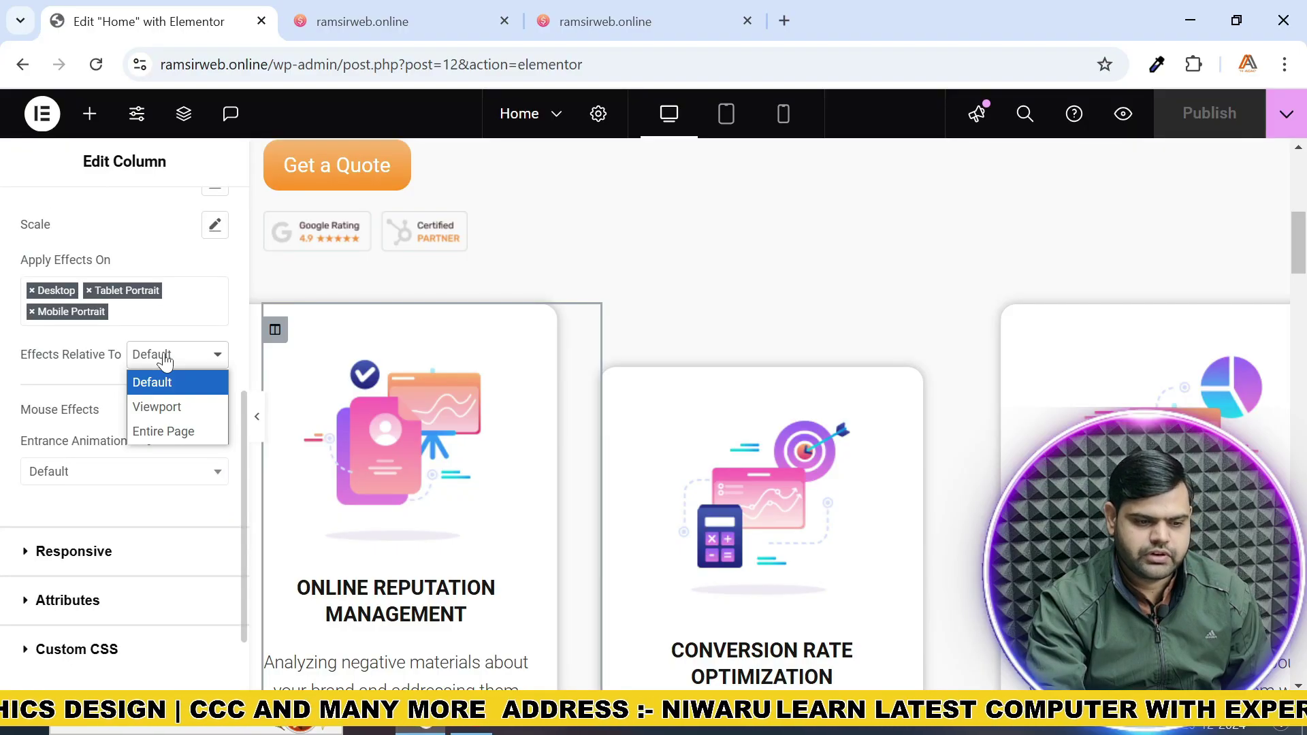
{"action": "left_click", "coordinate": [168, 411]}
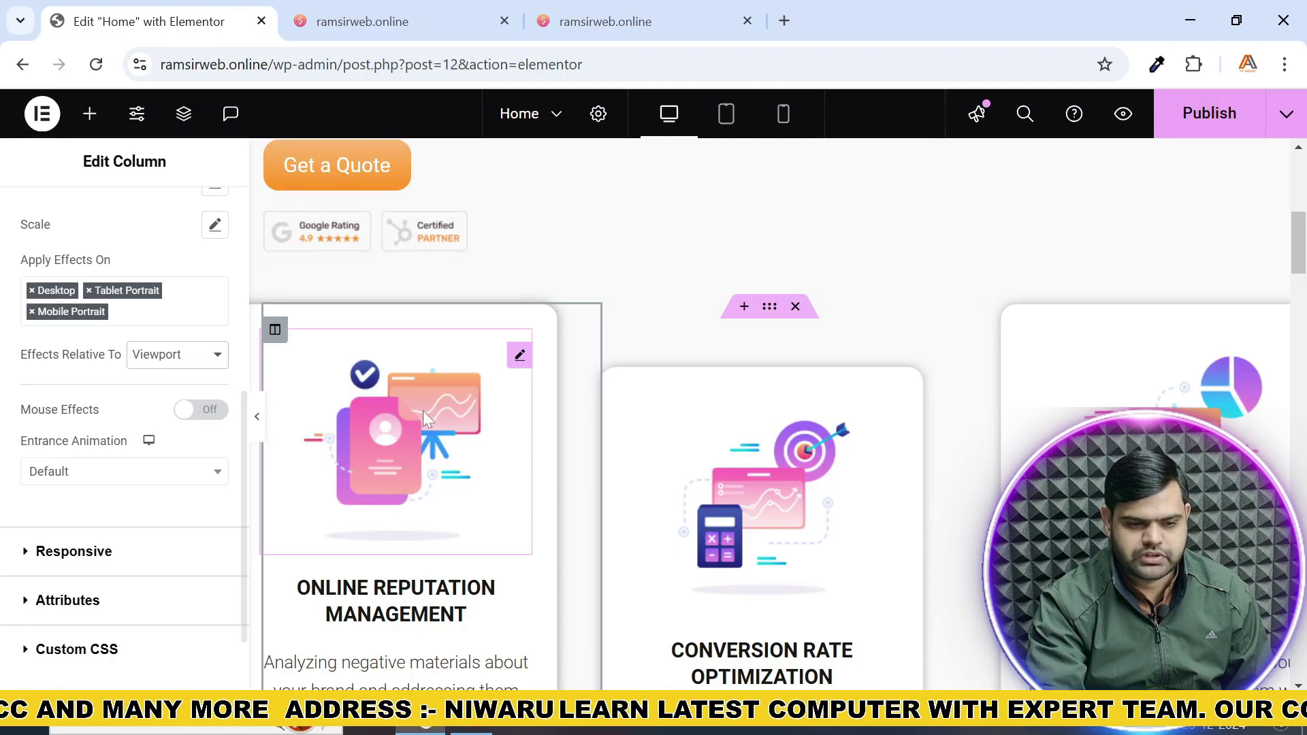
{"action": "scroll", "coordinate": [476, 408], "scroll_direction": "down", "scroll_amount": 5}
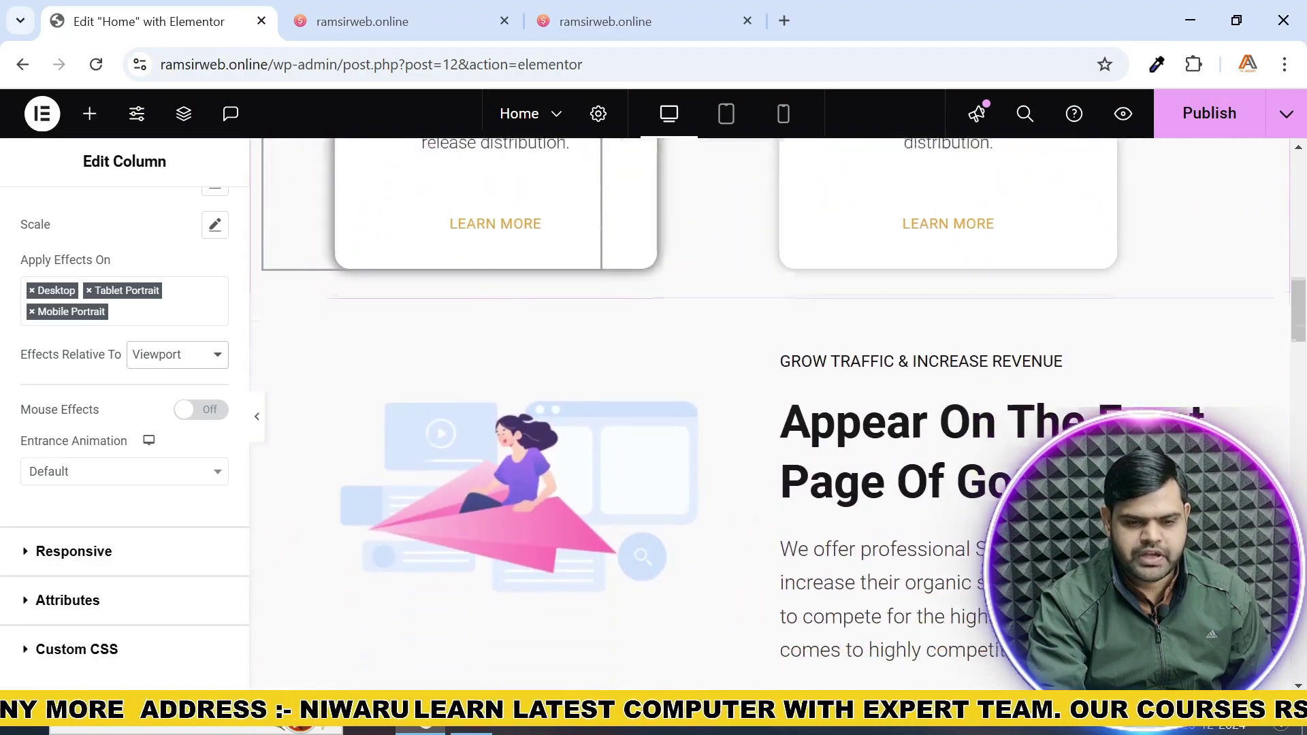
{"action": "scroll", "coordinate": [495, 412], "scroll_direction": "up", "scroll_amount": 7}
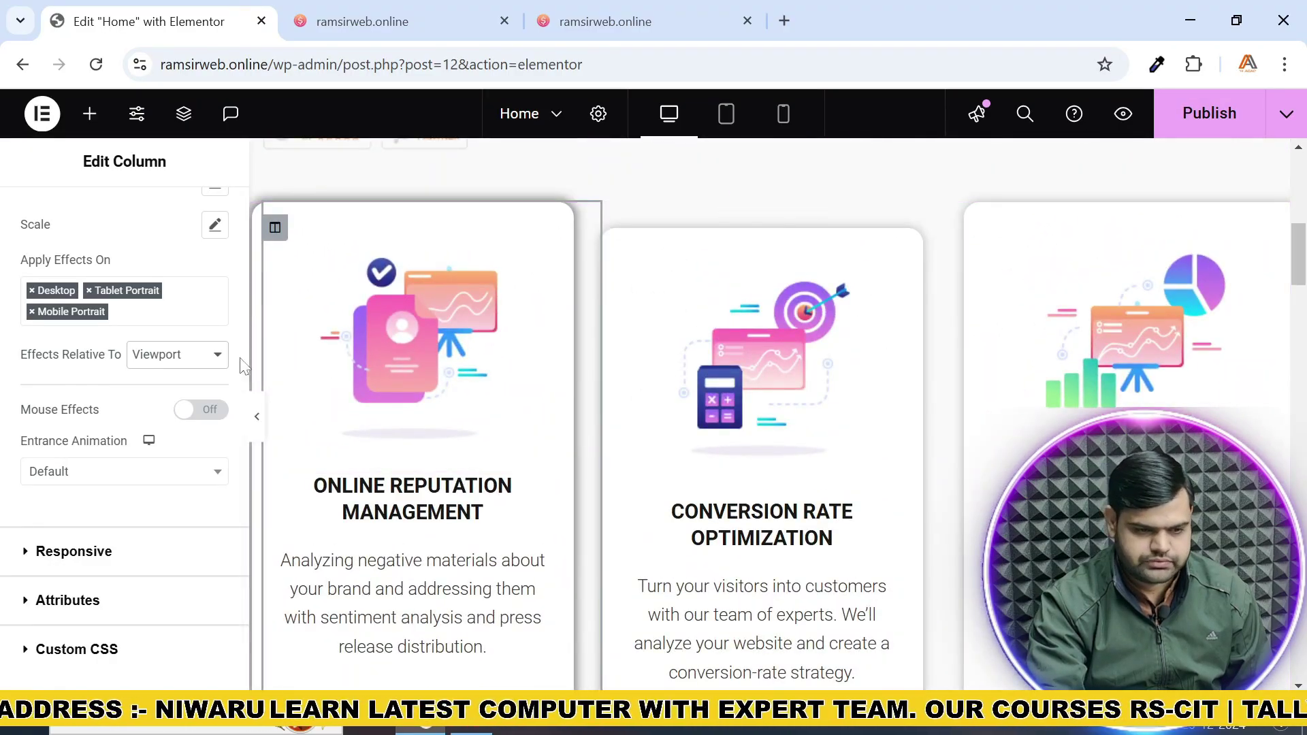
Set the column's Effects Relative To to Entire Page and preview the scrolling effect across the whole page
{"action": "left_click", "coordinate": [176, 354]}
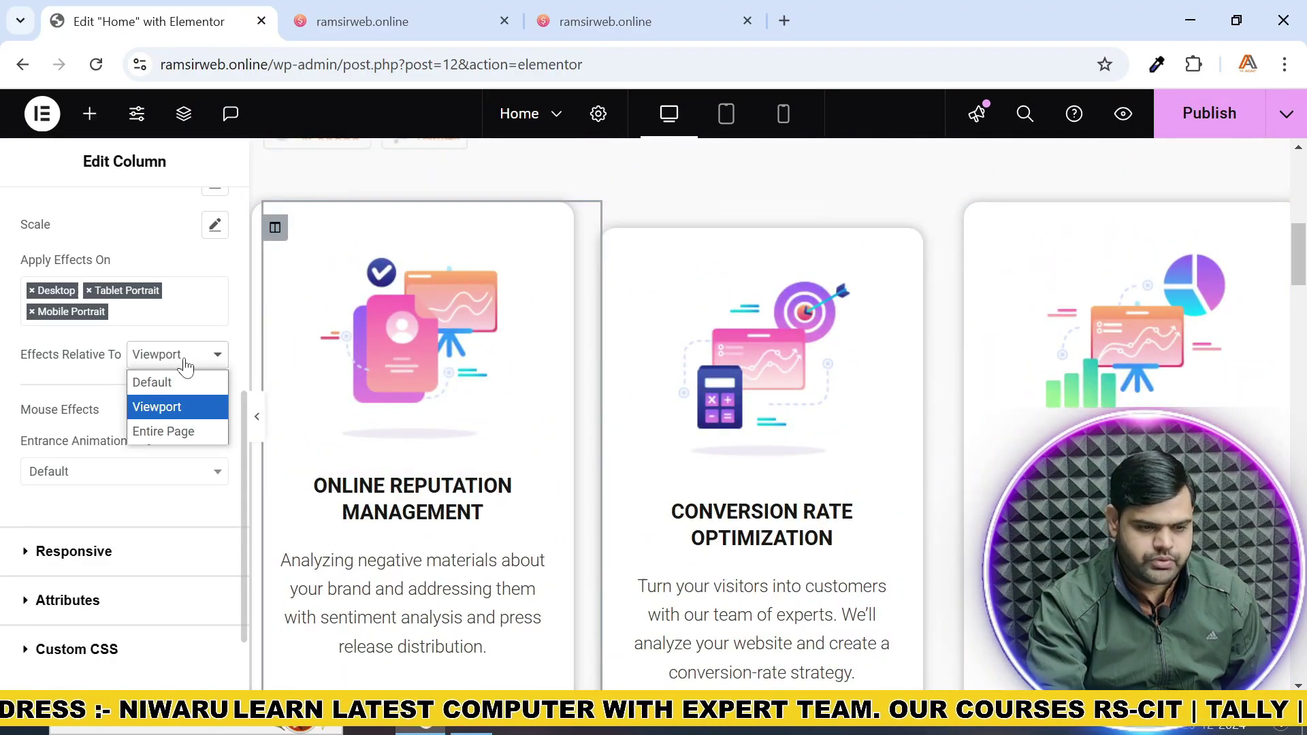
{"action": "left_click", "coordinate": [168, 429]}
{"action": "scroll", "coordinate": [522, 413], "scroll_direction": "down", "scroll_amount": 5}
{"action": "scroll", "coordinate": [522, 413], "scroll_direction": "down", "scroll_amount": 10}
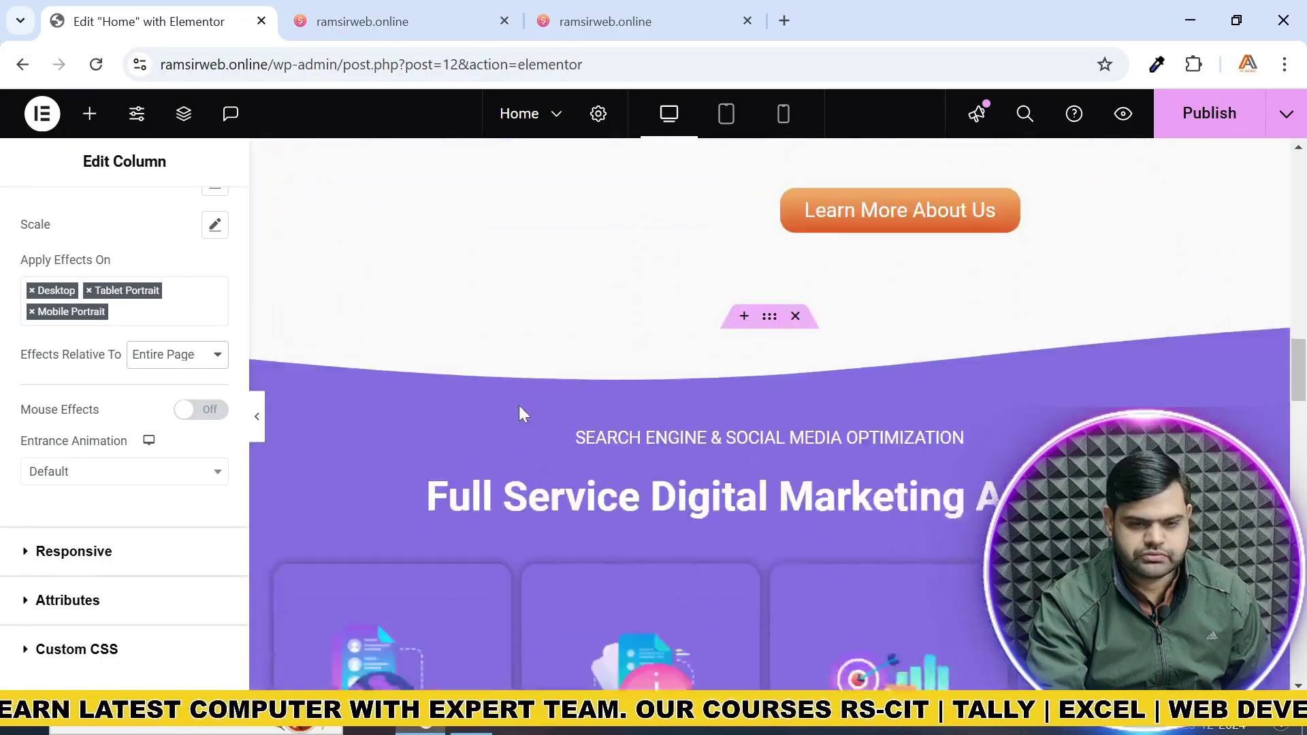
{"action": "scroll", "coordinate": [521, 413], "scroll_direction": "down", "scroll_amount": 15}
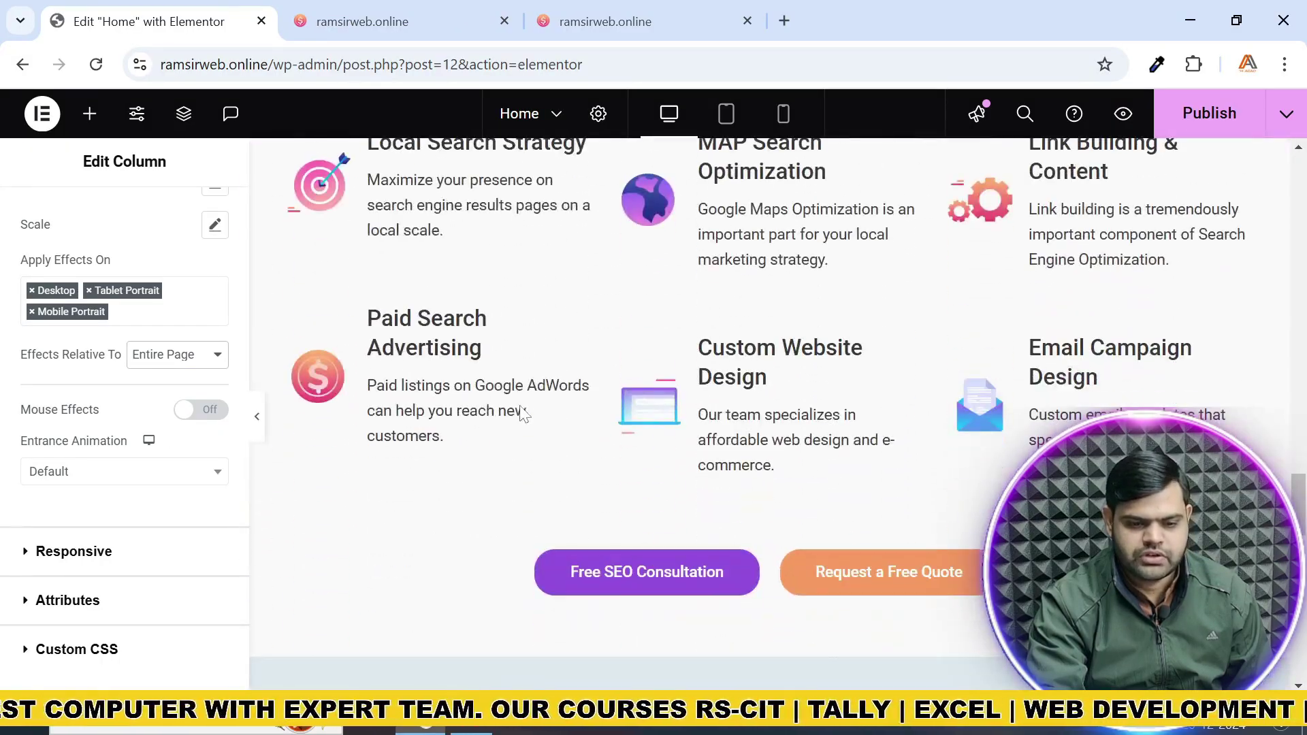
{"action": "scroll", "coordinate": [518, 502], "scroll_direction": "up", "scroll_amount": 15}
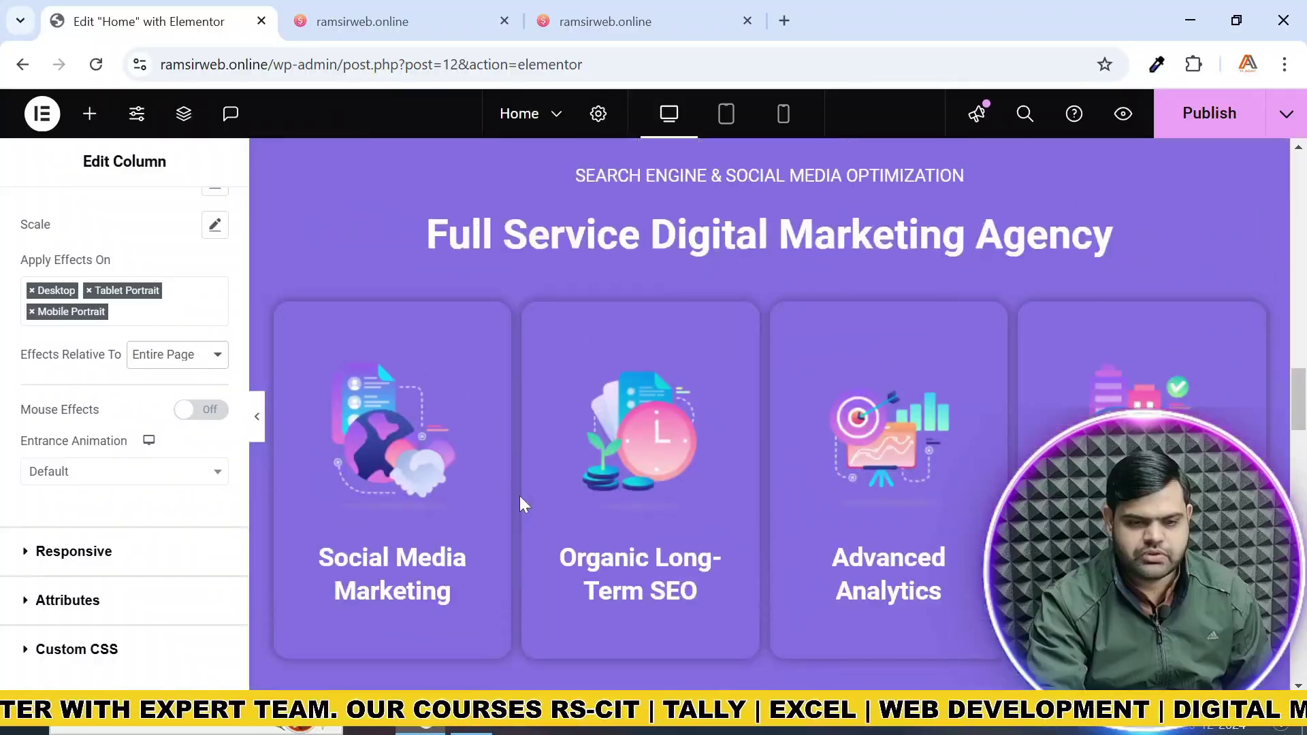
Set the first "Online Reputation Management" column's Effects Relative To to Viewport
{"action": "scroll", "coordinate": [538, 408], "scroll_direction": "up", "scroll_amount": 3}
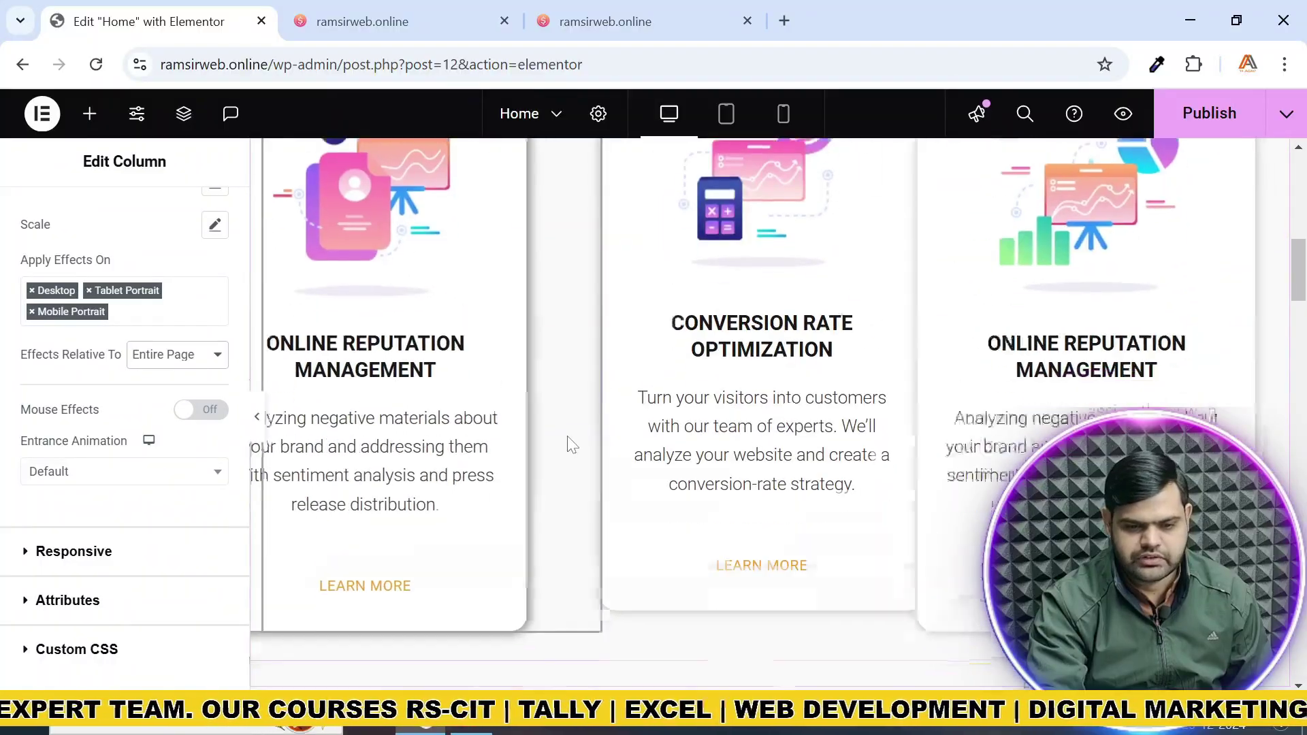
{"action": "scroll", "coordinate": [569, 444], "scroll_direction": "down", "scroll_amount": 5}
{"action": "scroll", "coordinate": [569, 443], "scroll_direction": "up", "scroll_amount": 5}
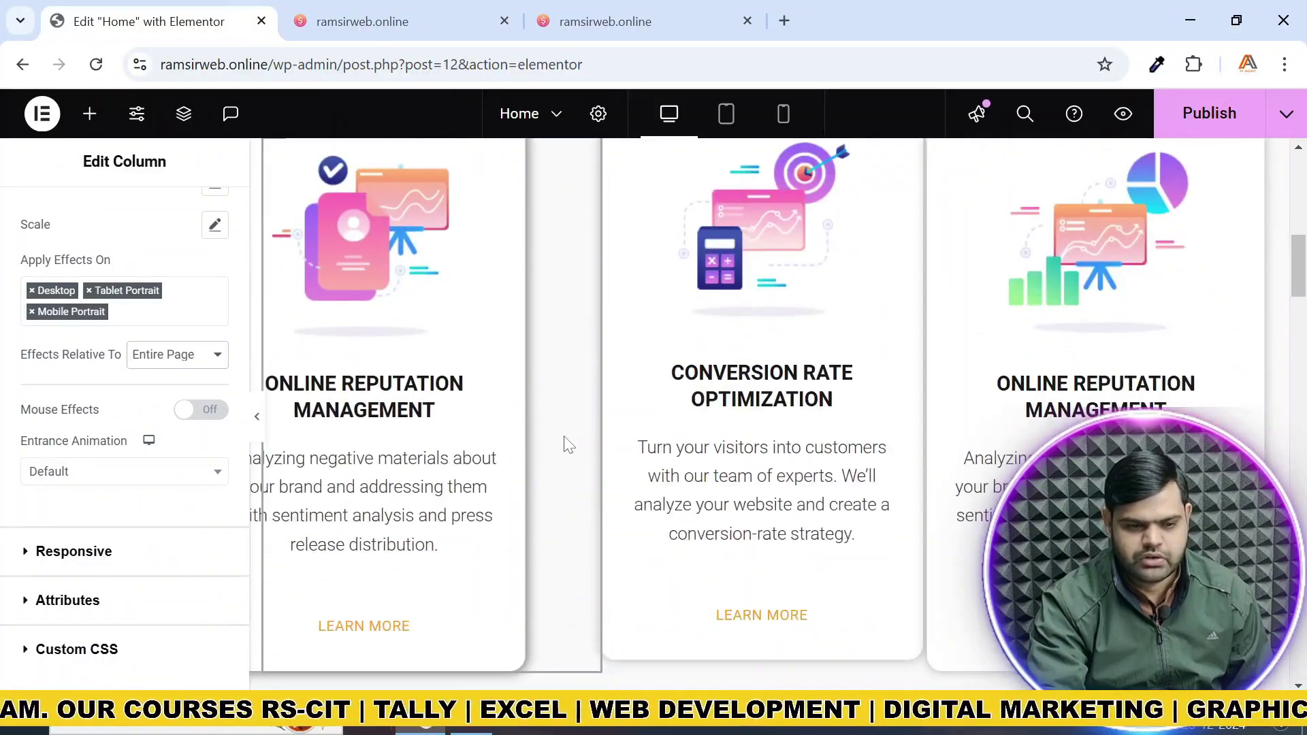
{"action": "left_click", "coordinate": [207, 360]}
{"action": "left_click", "coordinate": [184, 405]}
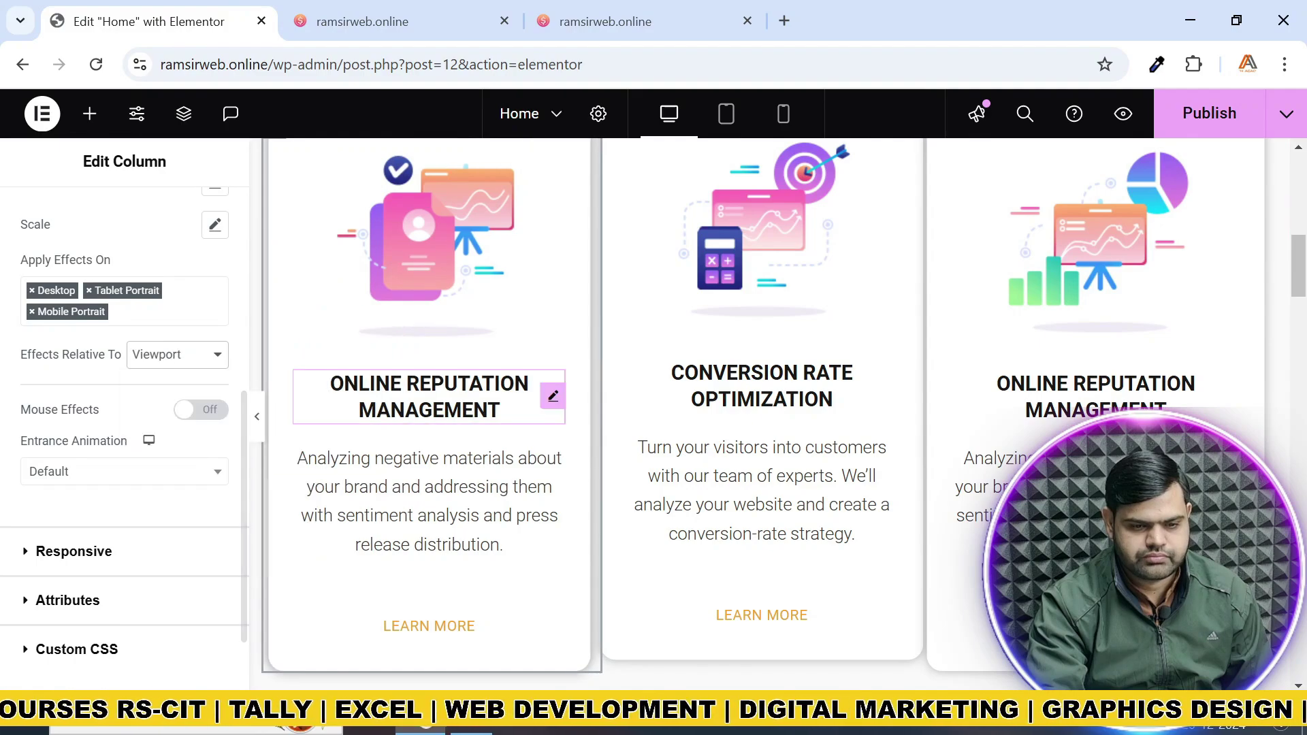
{"action": "scroll", "coordinate": [478, 408], "scroll_direction": "down", "scroll_amount": 3}
{"action": "scroll", "coordinate": [478, 409], "scroll_direction": "up", "scroll_amount": 3}
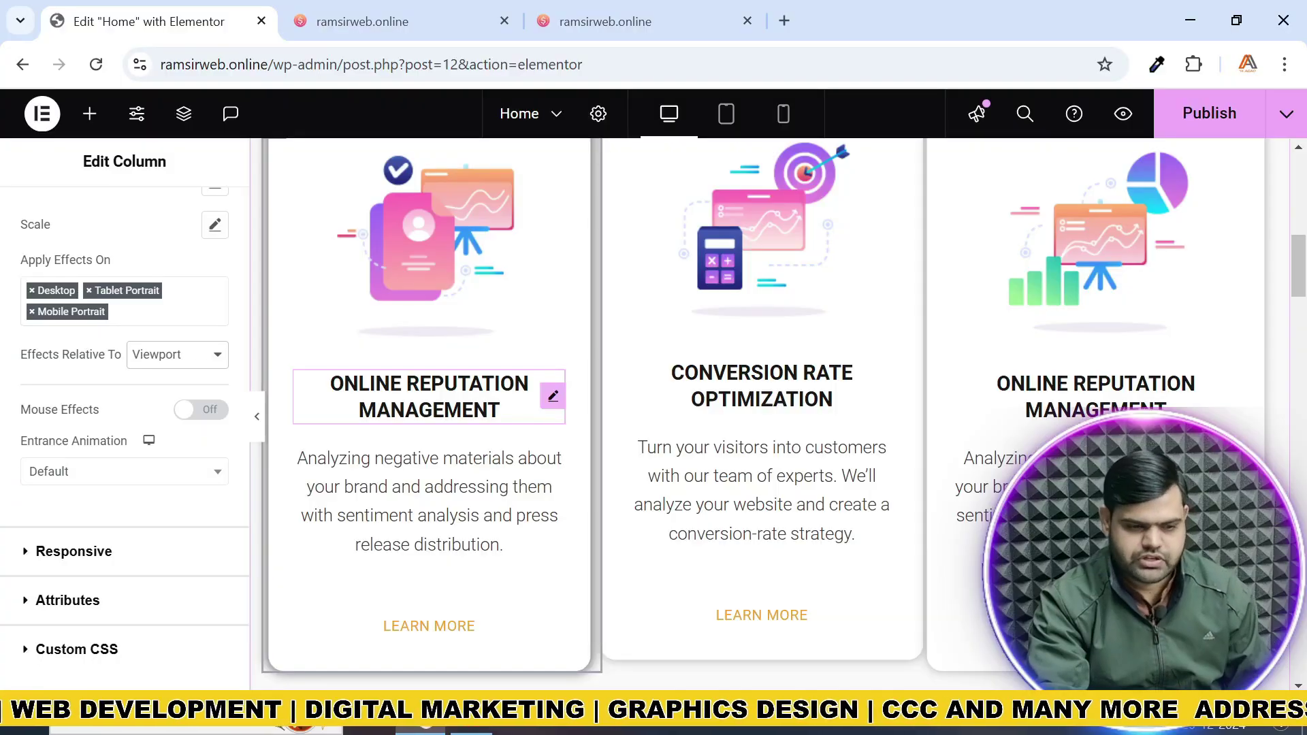
Limit the first column's Horizontal Scroll viewport range to 0%–49%
{"action": "scroll", "coordinate": [129, 416], "scroll_direction": "up", "scroll_amount": 3}
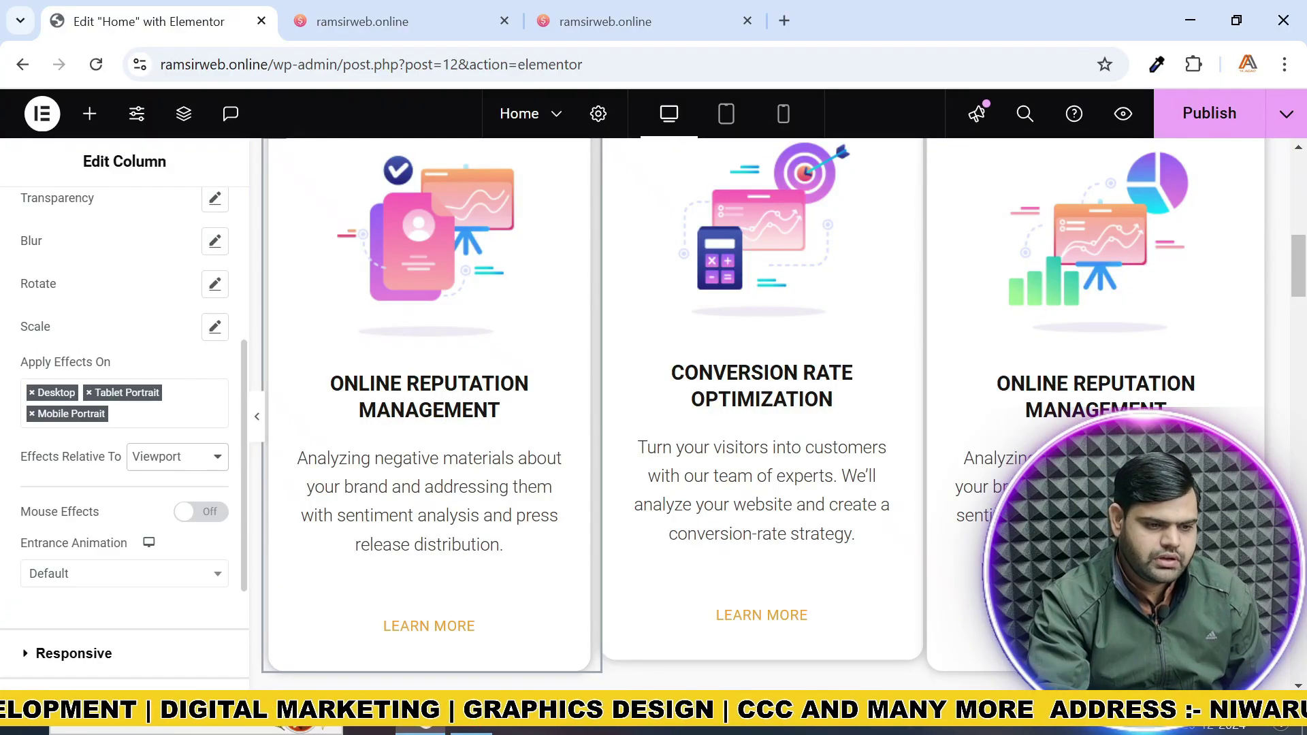
{"action": "scroll", "coordinate": [129, 416], "scroll_direction": "up", "scroll_amount": 3}
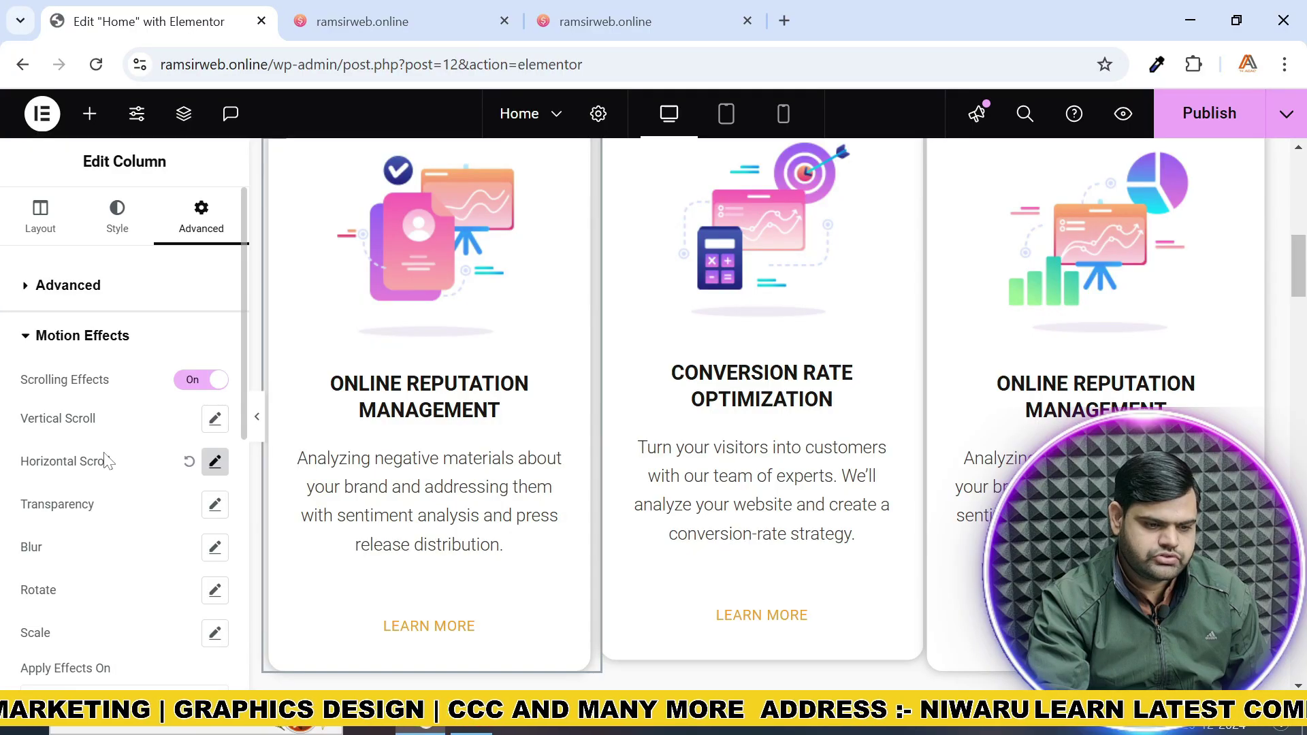
{"action": "left_click", "coordinate": [214, 463]}
{"action": "scroll", "coordinate": [116, 422], "scroll_direction": "down", "scroll_amount": 5}
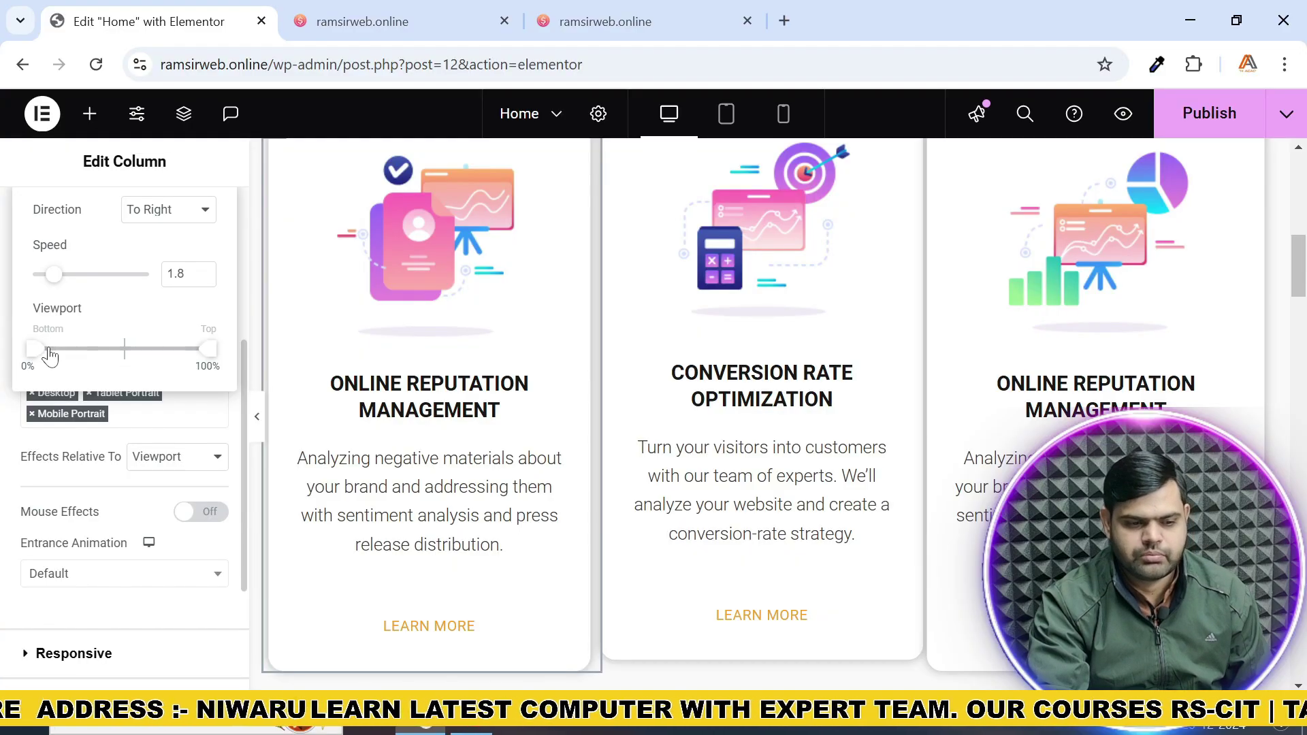
{"action": "scroll", "coordinate": [371, 360], "scroll_direction": "up", "scroll_amount": 7}
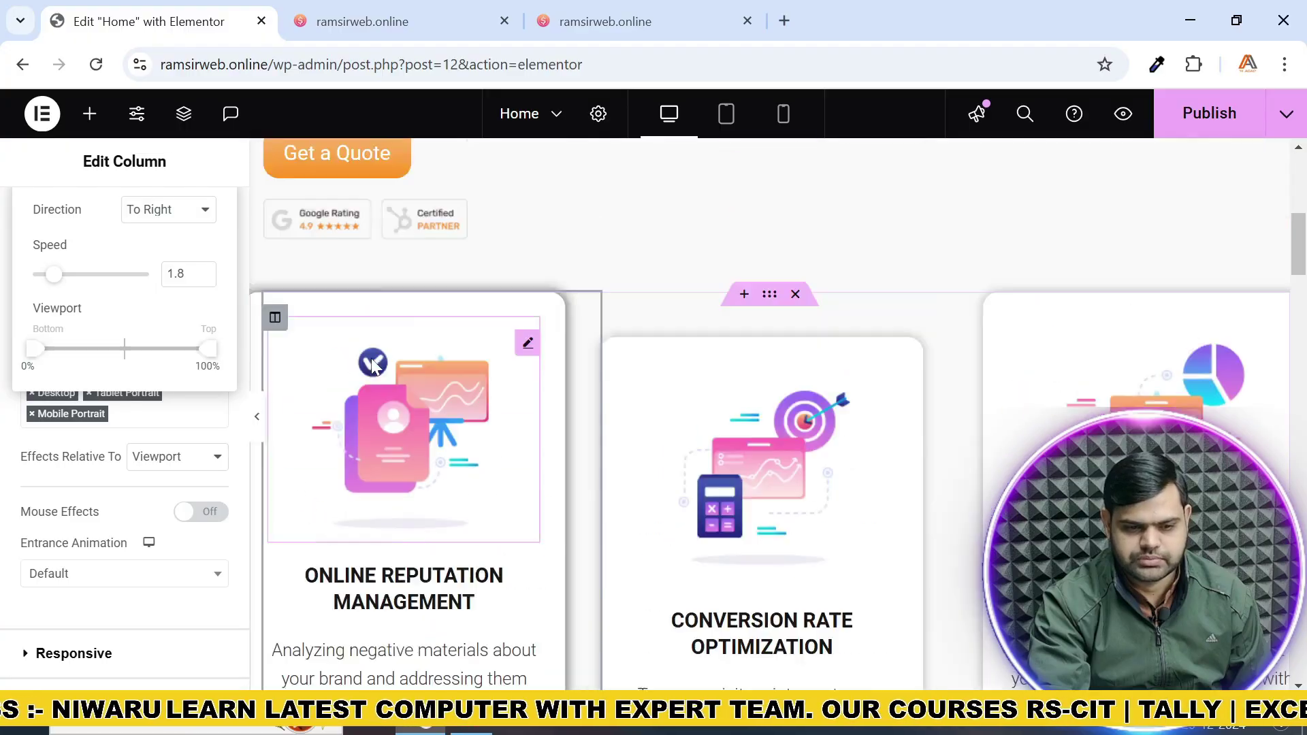
{"action": "scroll", "coordinate": [372, 360], "scroll_direction": "down", "scroll_amount": 5}
{"action": "scroll", "coordinate": [372, 359], "scroll_direction": "up", "scroll_amount": 2}
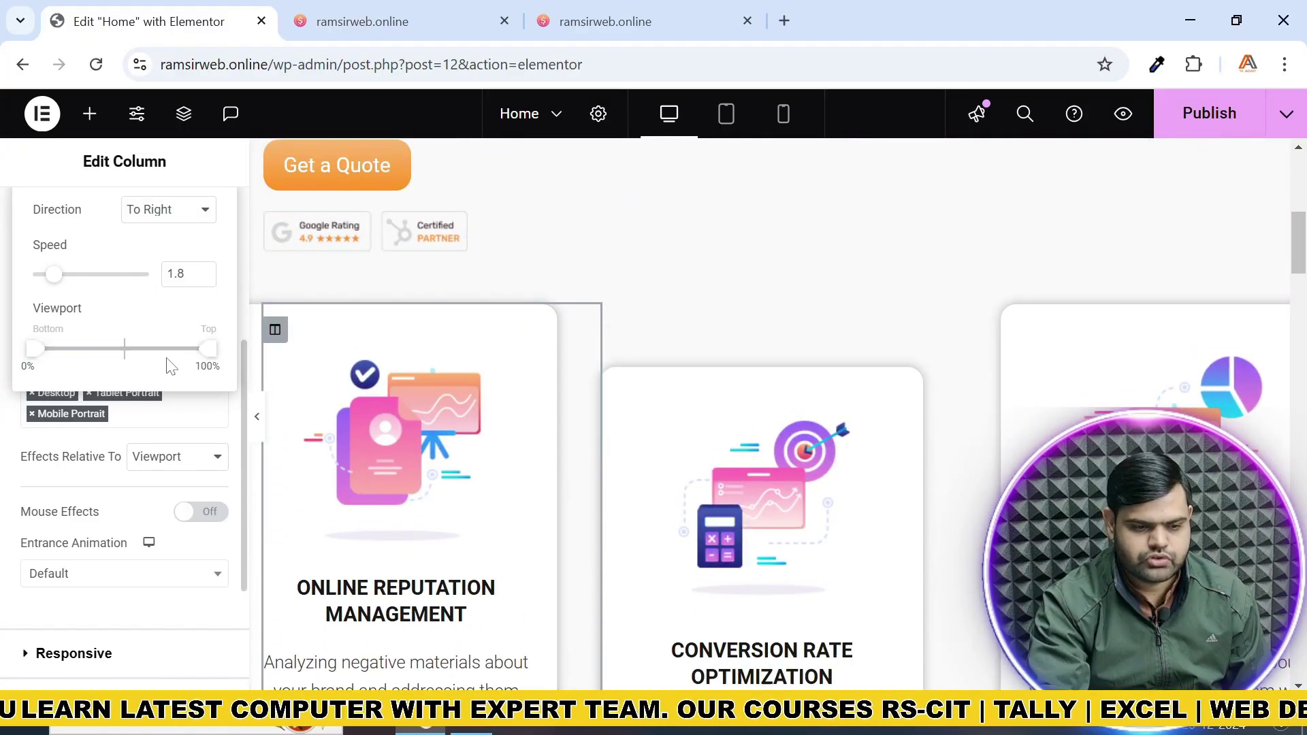
{"action": "left_click_drag", "start_coordinate": [205, 358], "coordinate": [113, 357]}
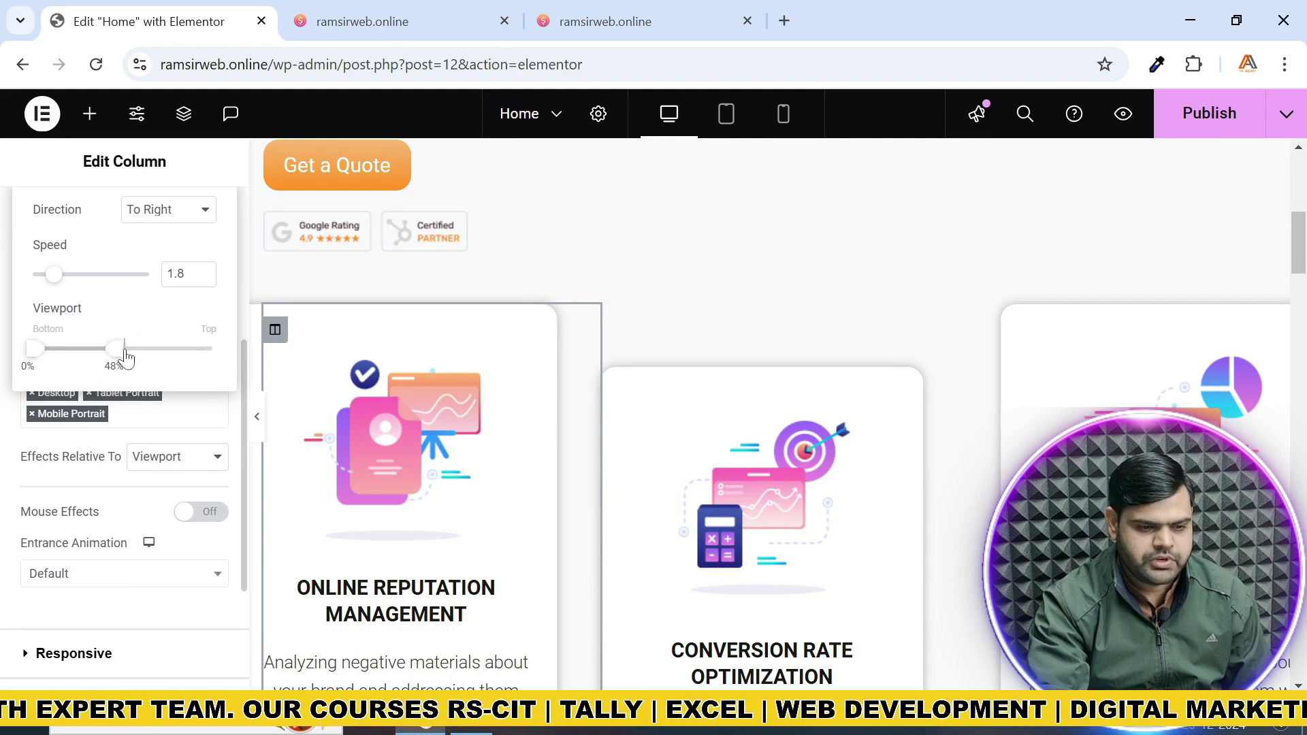
Preview the first column's horizontal scrolling effect in the editor and compare its movement with the neighbouring service columns
{"action": "scroll", "coordinate": [381, 349], "scroll_direction": "down", "scroll_amount": 6}
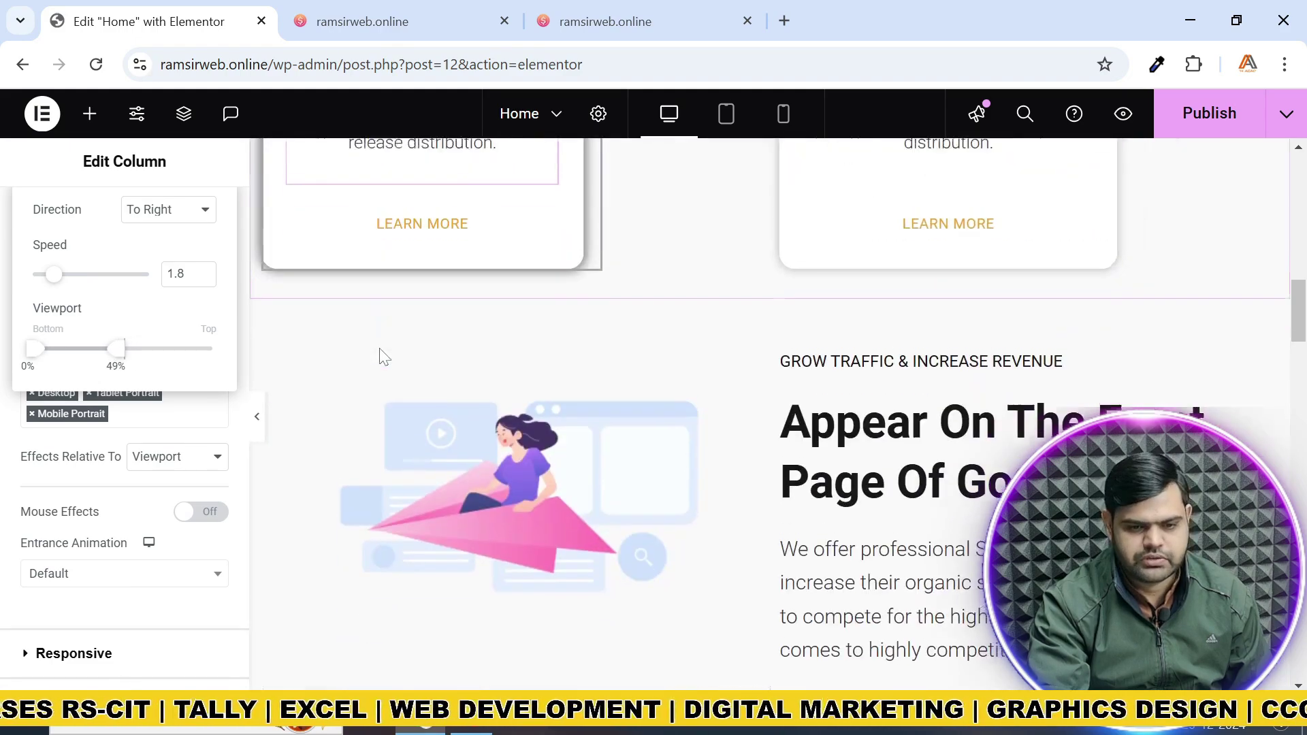
{"action": "scroll", "coordinate": [381, 349], "scroll_direction": "up", "scroll_amount": 9}
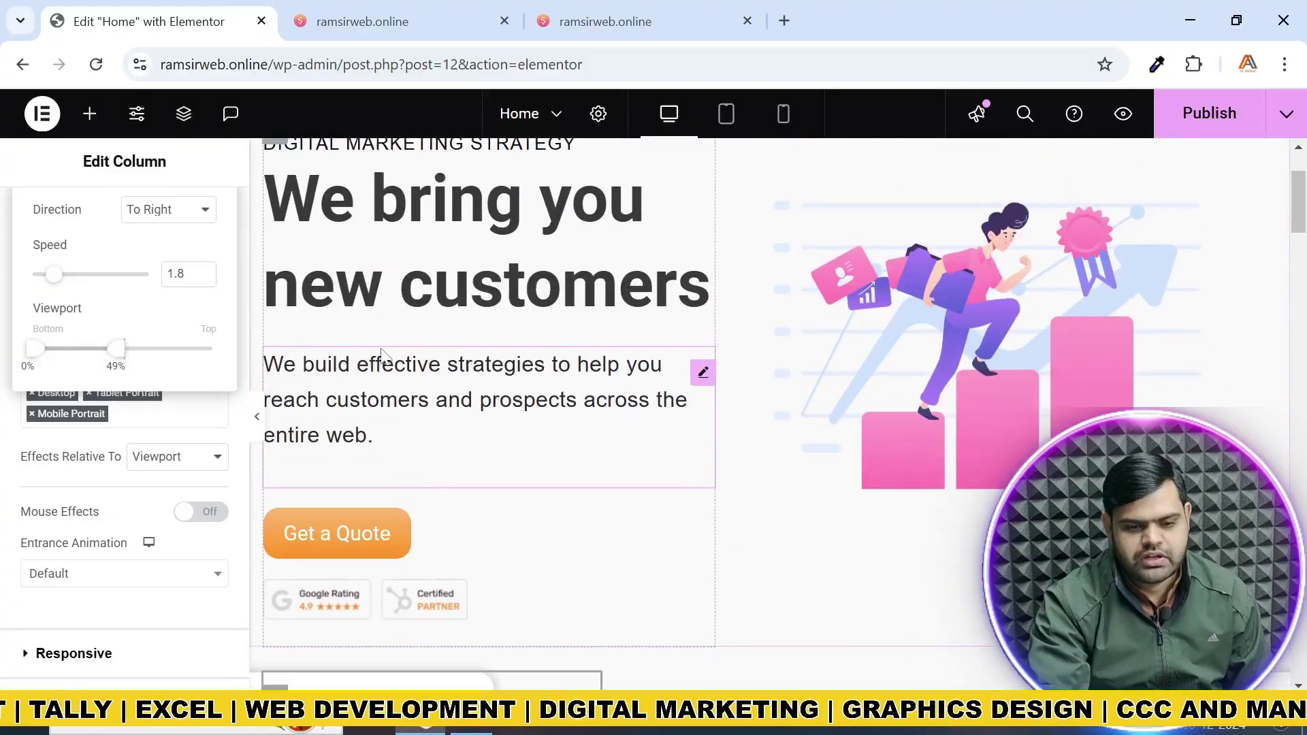
{"action": "scroll", "coordinate": [382, 350], "scroll_direction": "down", "scroll_amount": 8}
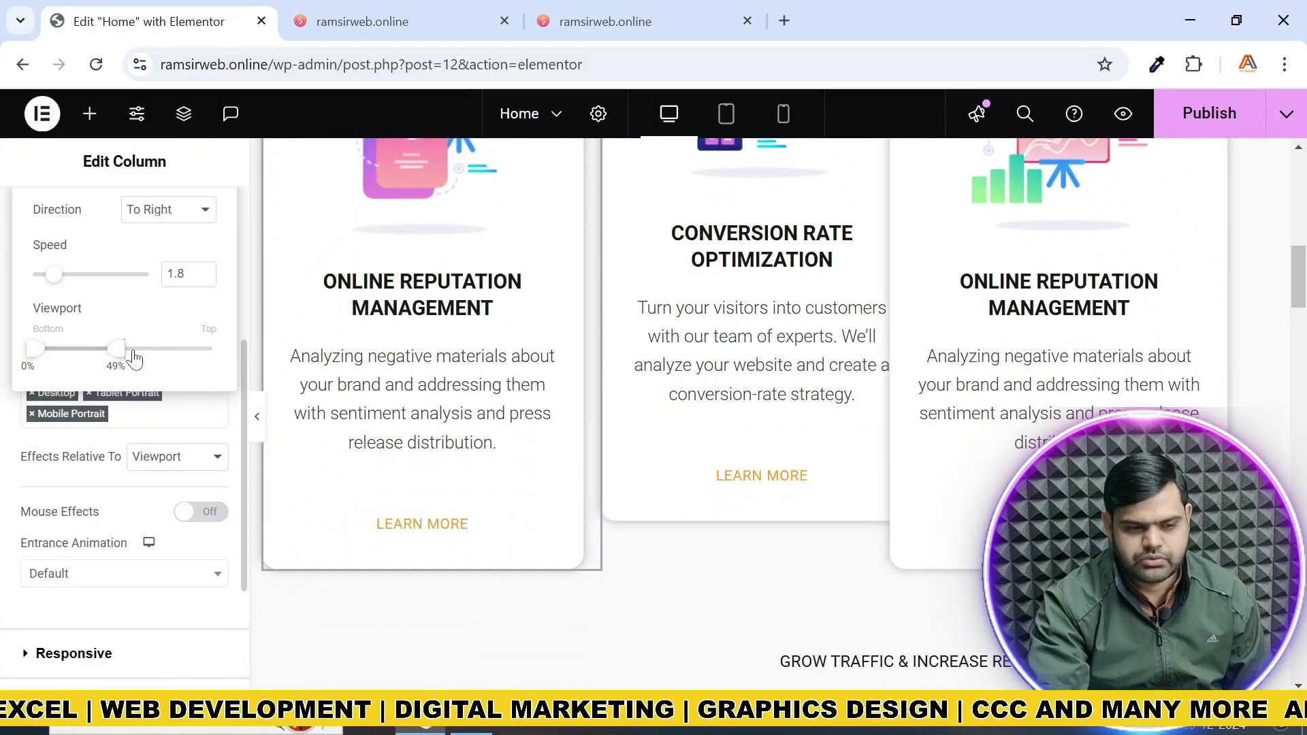
{"action": "scroll", "coordinate": [446, 343], "scroll_direction": "down", "scroll_amount": 3}
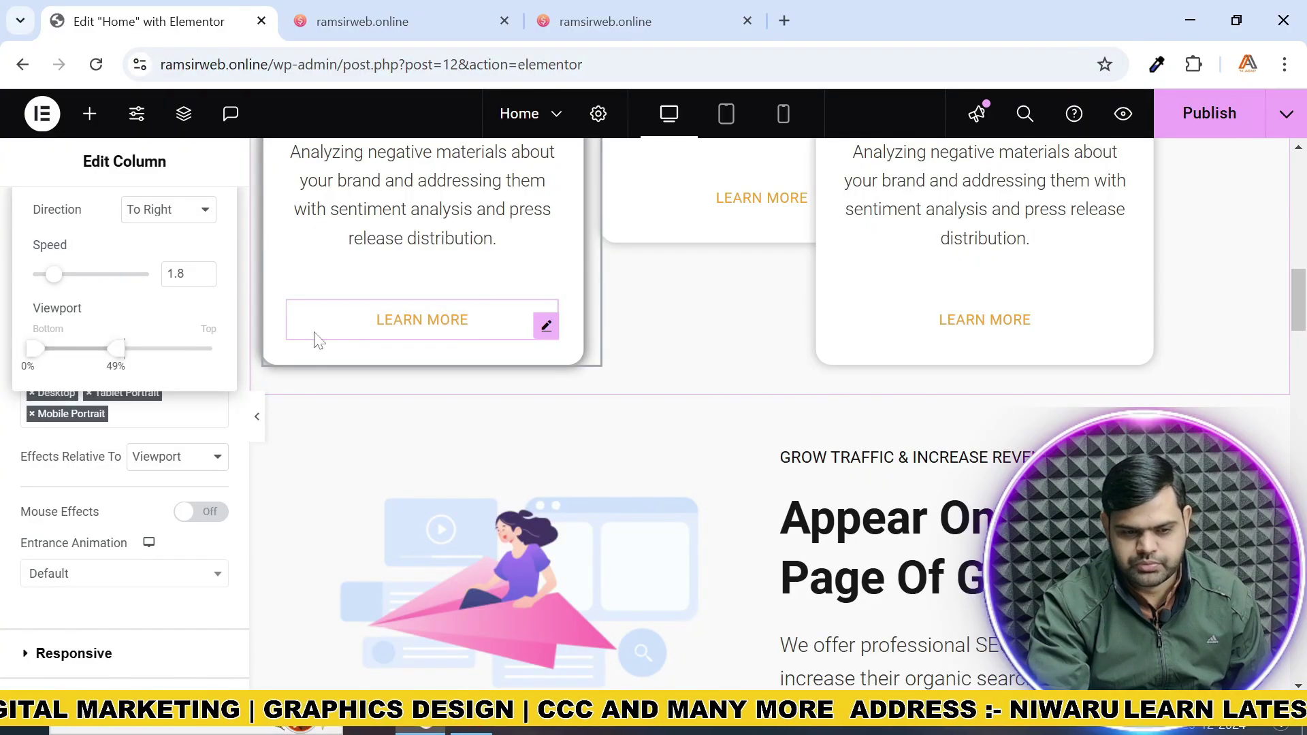
{"action": "scroll", "coordinate": [612, 334], "scroll_direction": "down", "scroll_amount": 2}
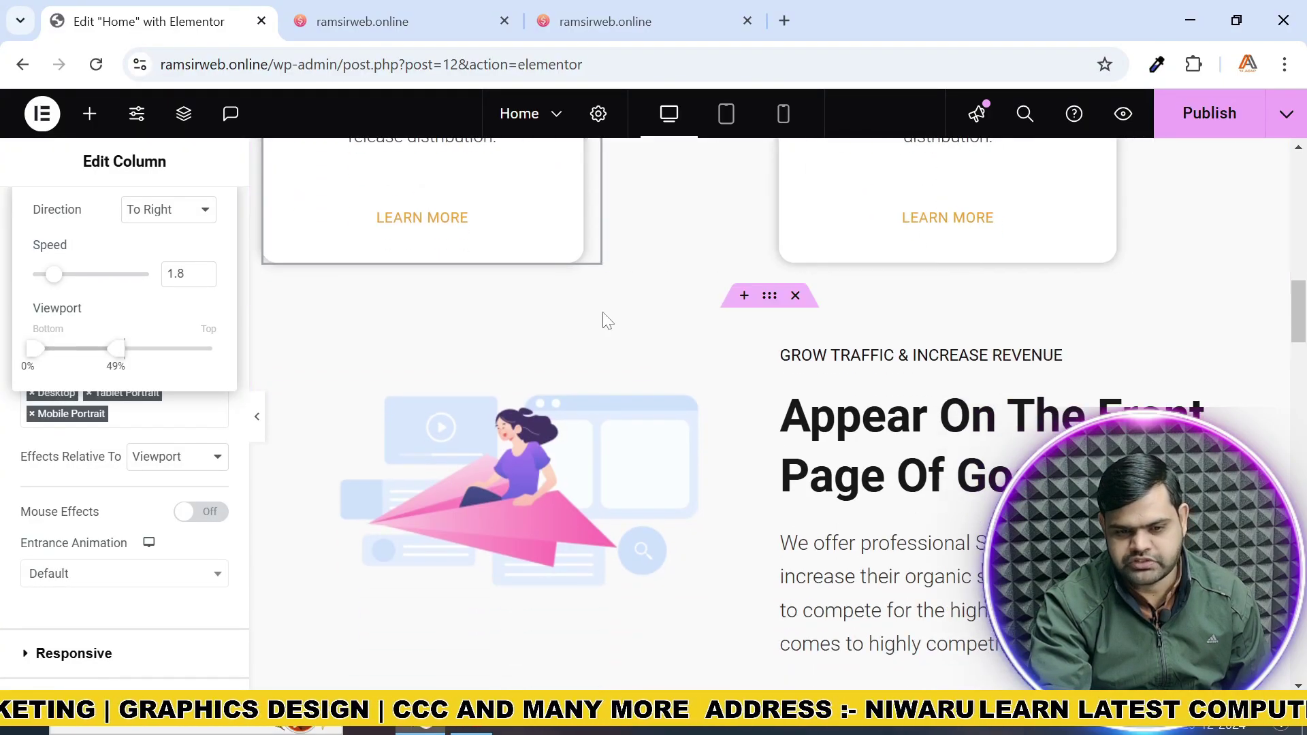
{"action": "scroll", "coordinate": [868, 274], "scroll_direction": "down", "scroll_amount": 3}
{"action": "scroll", "coordinate": [904, 277], "scroll_direction": "up", "scroll_amount": 3}
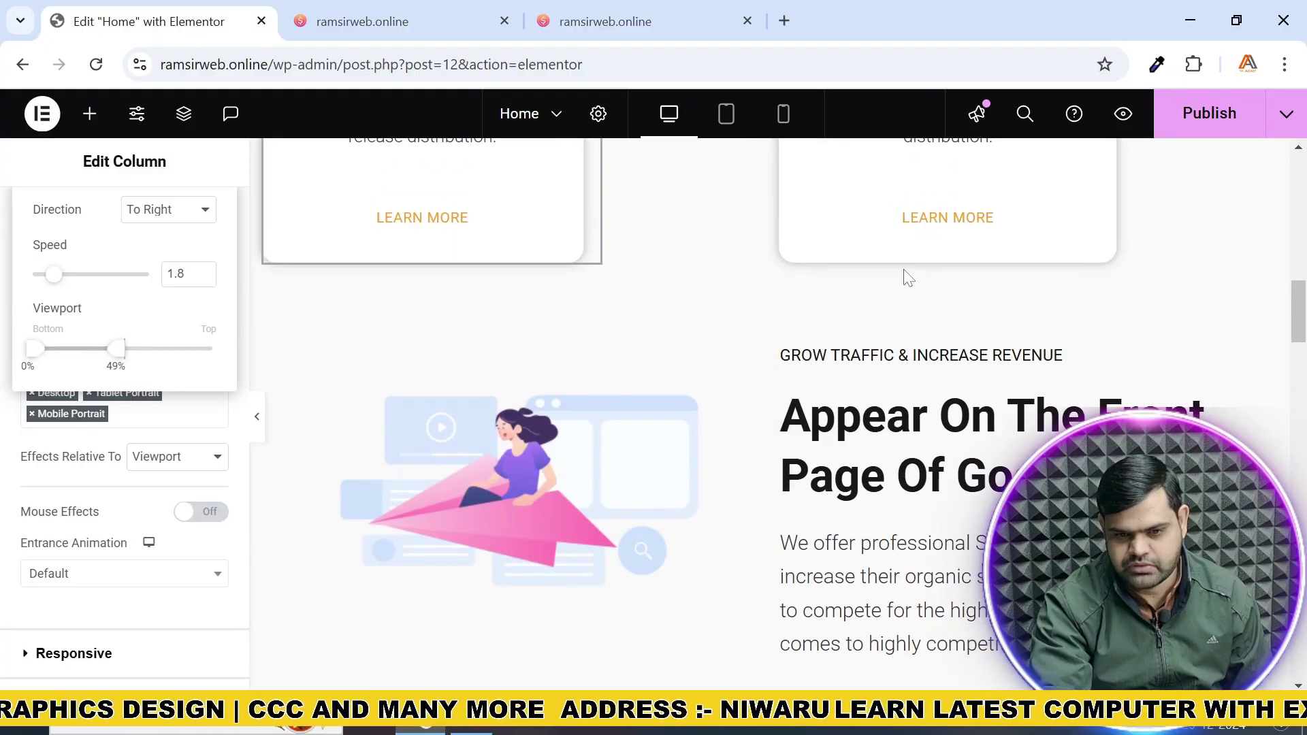
{"action": "scroll", "coordinate": [461, 312], "scroll_direction": "up", "scroll_amount": 5}
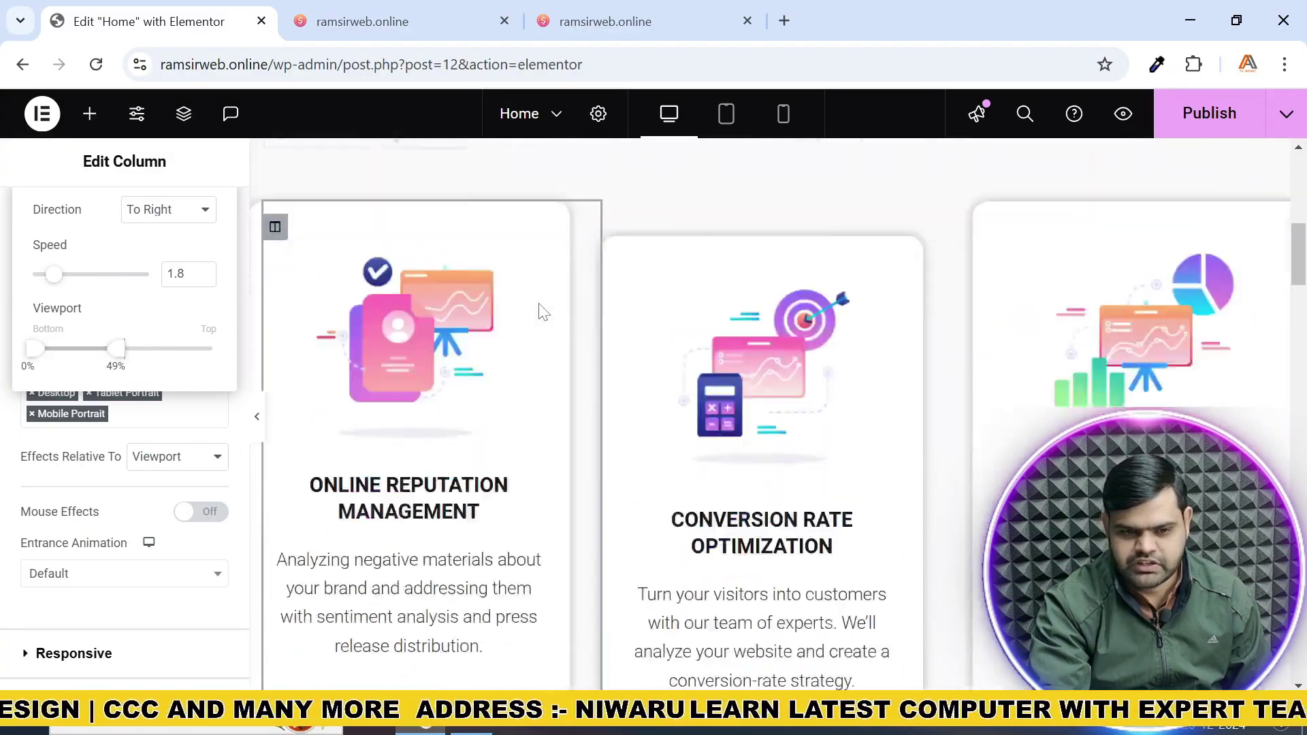
{"action": "scroll", "coordinate": [540, 307], "scroll_direction": "down", "scroll_amount": 2}
{"action": "scroll", "coordinate": [542, 310], "scroll_direction": "up", "scroll_amount": 3}
{"action": "scroll", "coordinate": [543, 310], "scroll_direction": "down", "scroll_amount": 5}
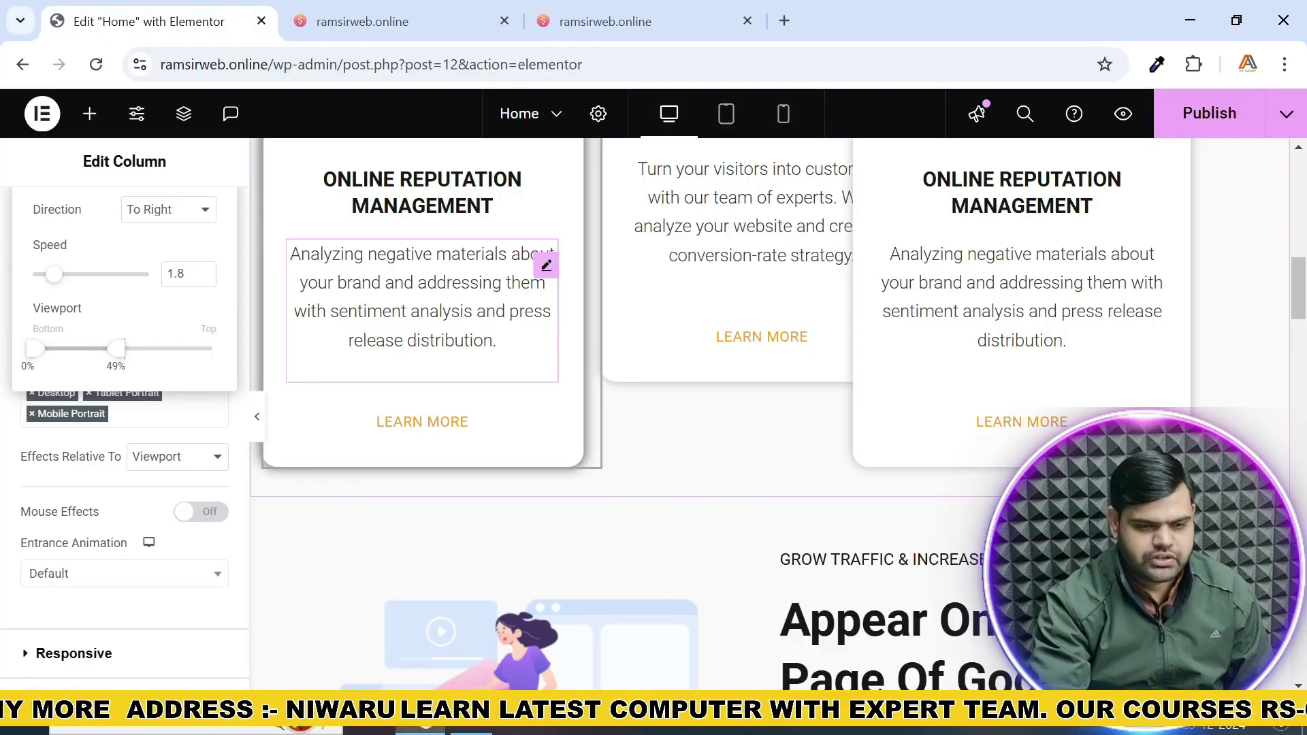
{"action": "scroll", "coordinate": [544, 316], "scroll_direction": "down", "scroll_amount": 1}
{"action": "scroll", "coordinate": [545, 317], "scroll_direction": "up", "scroll_amount": 4}
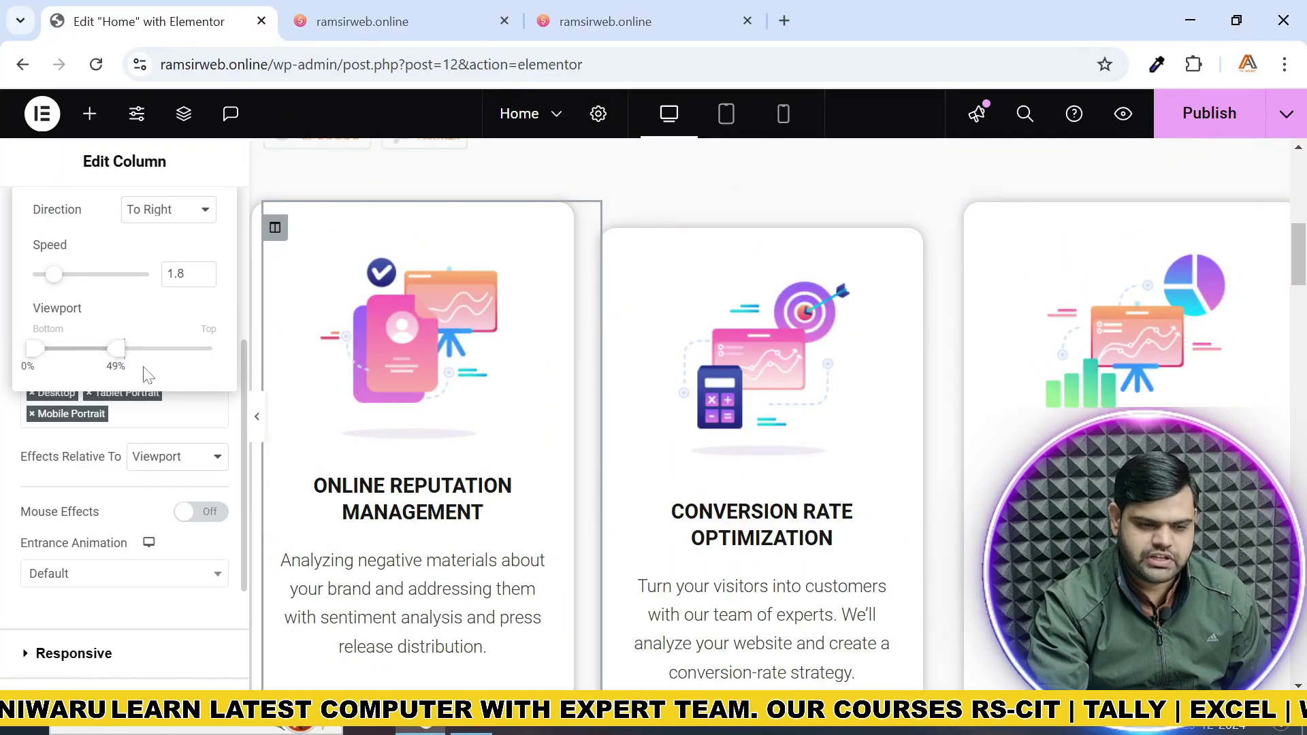
{"action": "scroll", "coordinate": [148, 375], "scroll_direction": "up", "scroll_amount": 2}
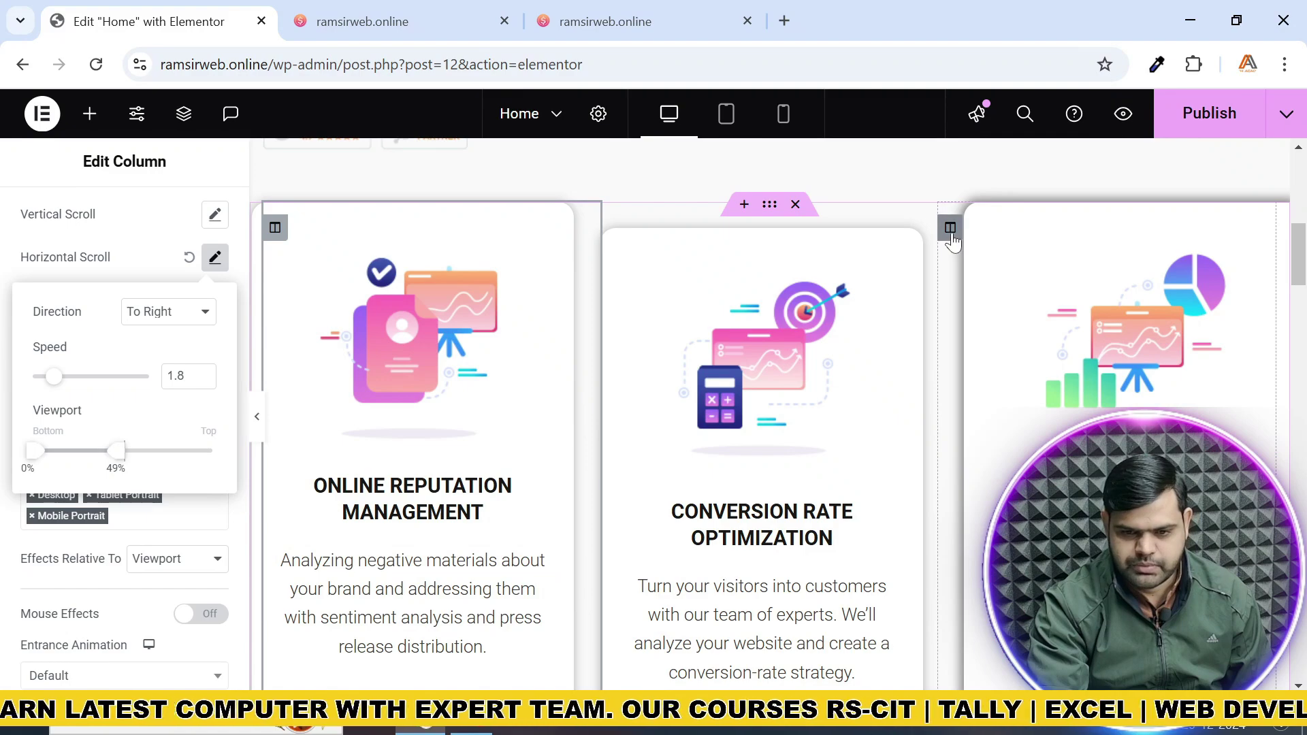
Limit the Horizontal Scroll viewport range of the third service column to 0%–49% in its Motion Effects
{"action": "left_click", "coordinate": [951, 235]}
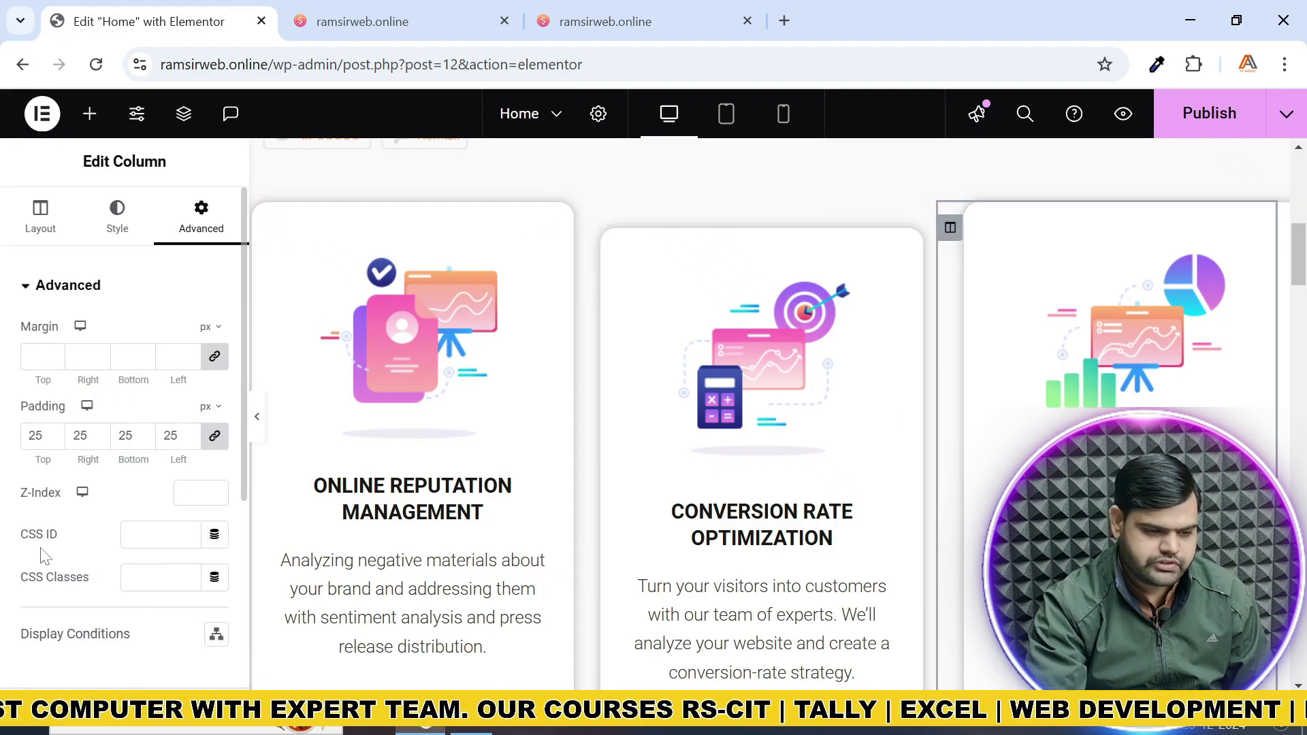
{"action": "scroll", "coordinate": [51, 555], "scroll_direction": "down", "scroll_amount": 5}
{"action": "left_click", "coordinate": [58, 406]}
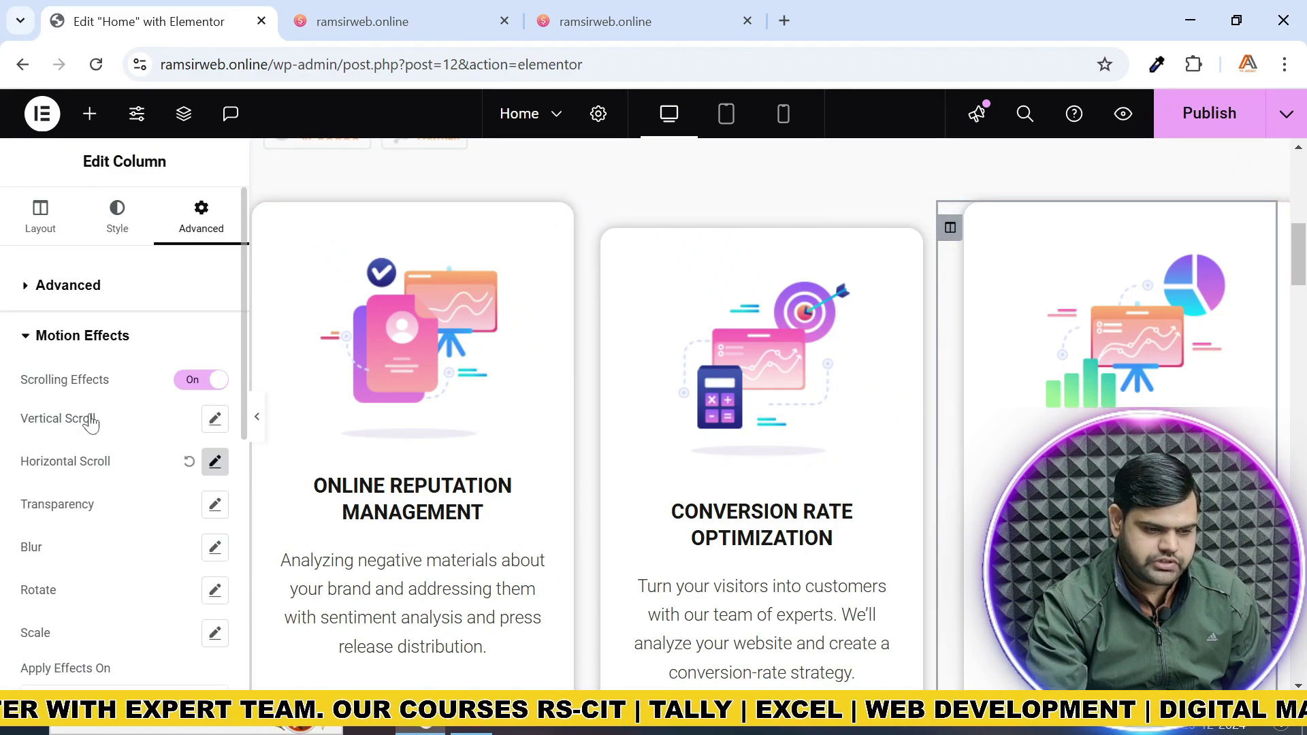
{"action": "left_click", "coordinate": [215, 462]}
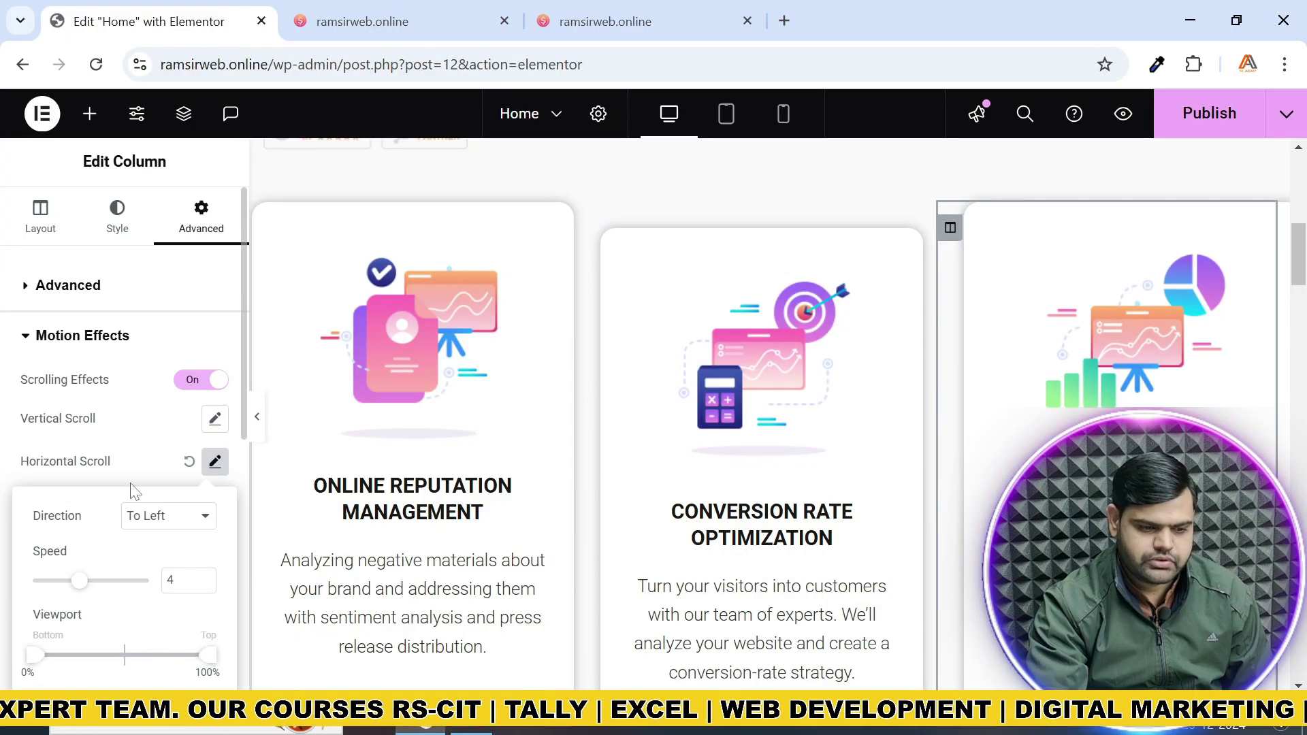
{"action": "scroll", "coordinate": [130, 486], "scroll_direction": "down", "scroll_amount": 5}
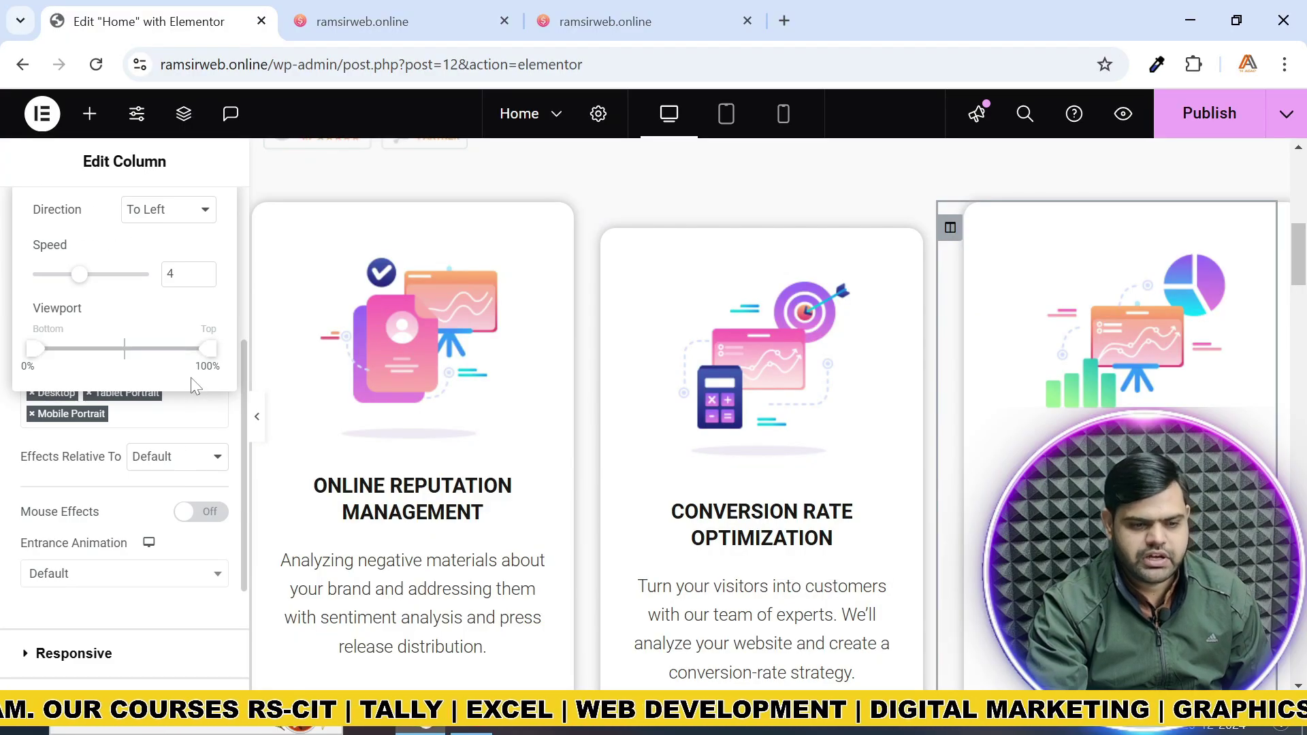
{"action": "left_click_drag", "start_coordinate": [202, 359], "coordinate": [120, 364]}
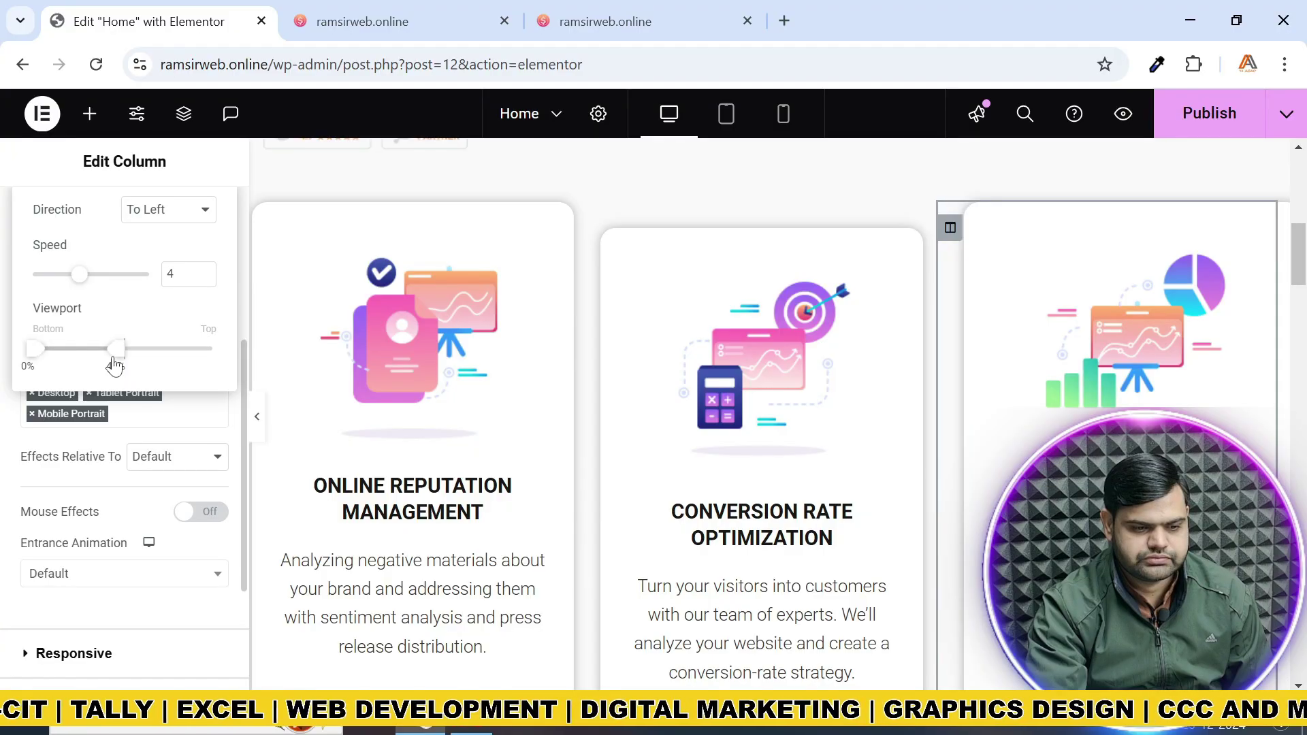
Preview in the editor how the three service columns move together while the page scrolls
{"action": "scroll", "coordinate": [900, 431], "scroll_direction": "down", "scroll_amount": 4}
{"action": "scroll", "coordinate": [900, 430], "scroll_direction": "up", "scroll_amount": 4}
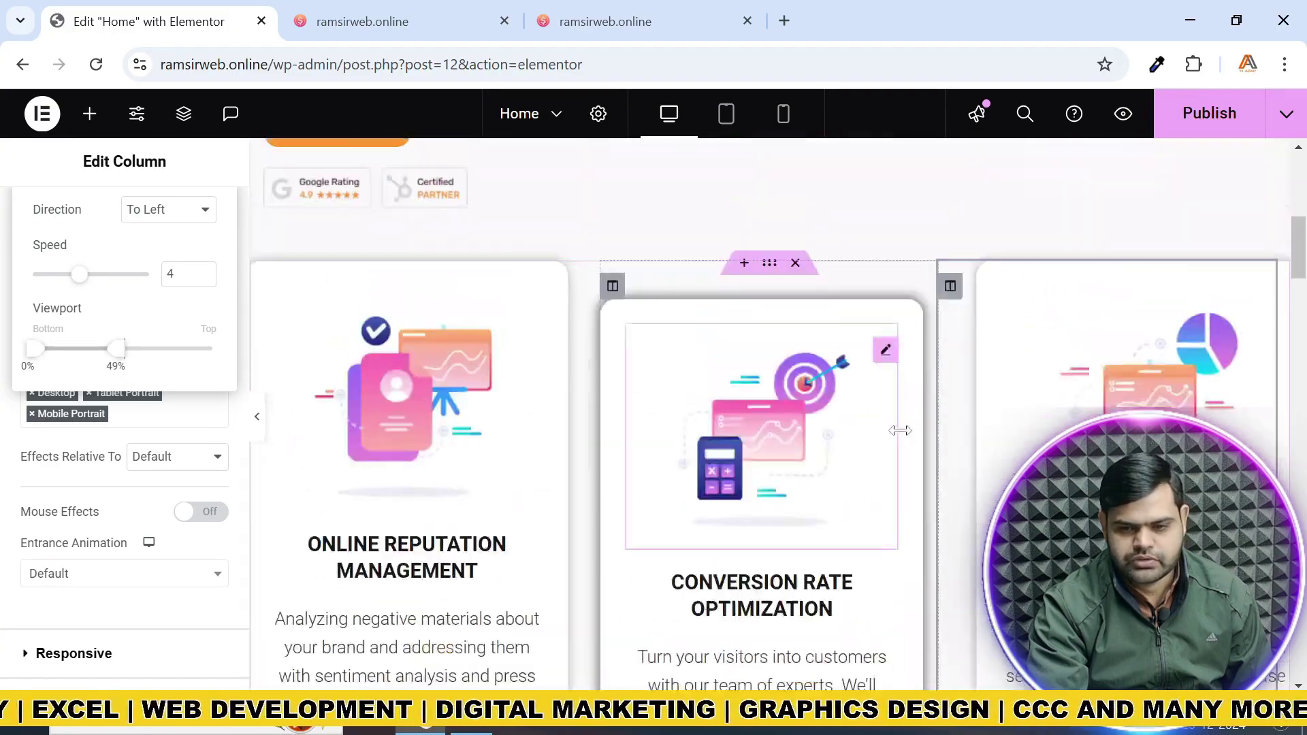
{"action": "scroll", "coordinate": [900, 430], "scroll_direction": "down", "scroll_amount": 3}
{"action": "scroll", "coordinate": [900, 431], "scroll_direction": "down", "scroll_amount": 1}
{"action": "scroll", "coordinate": [899, 431], "scroll_direction": "up", "scroll_amount": 5}
{"action": "scroll", "coordinate": [905, 409], "scroll_direction": "down", "scroll_amount": 4}
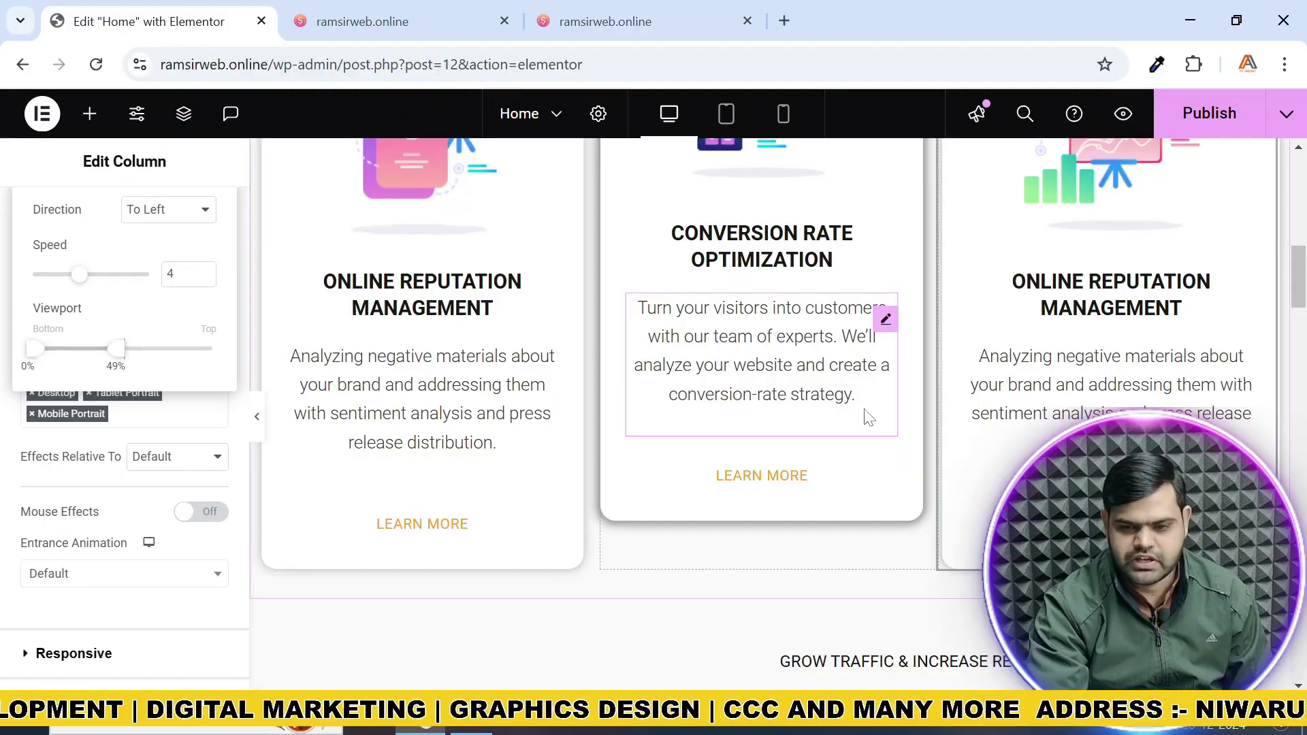
{"action": "scroll", "coordinate": [908, 416], "scroll_direction": "up", "scroll_amount": 5}
{"action": "scroll", "coordinate": [908, 418], "scroll_direction": "down", "scroll_amount": 5}
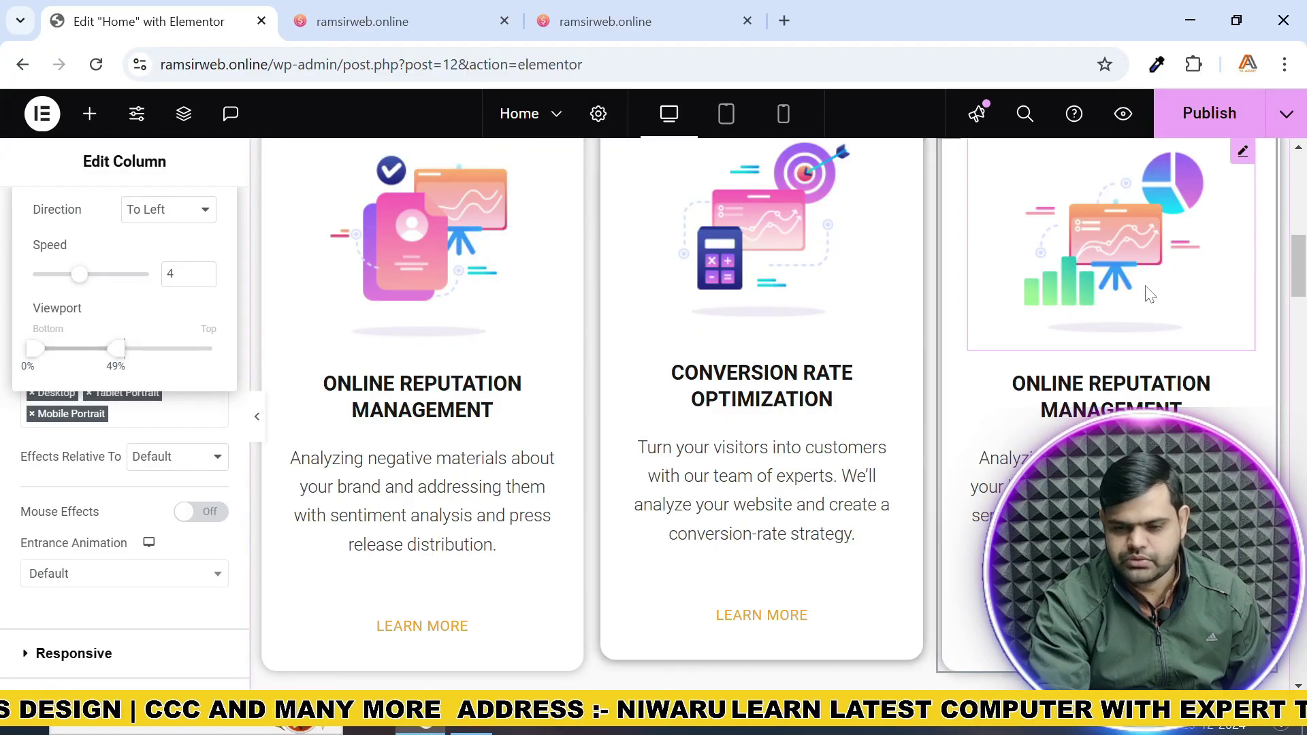
Publish the page, switch to the live site and reload it
{"action": "left_click", "coordinate": [1215, 113]}
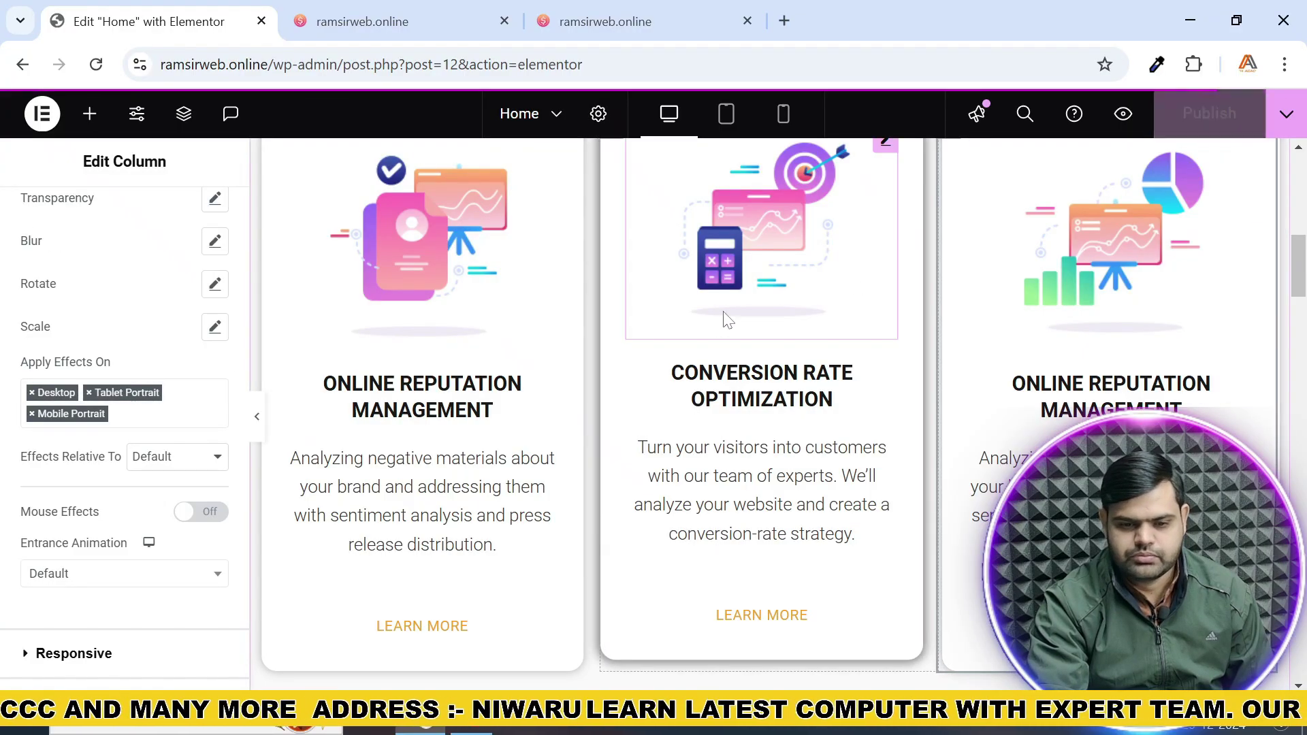
{"action": "left_click", "coordinate": [606, 21]}
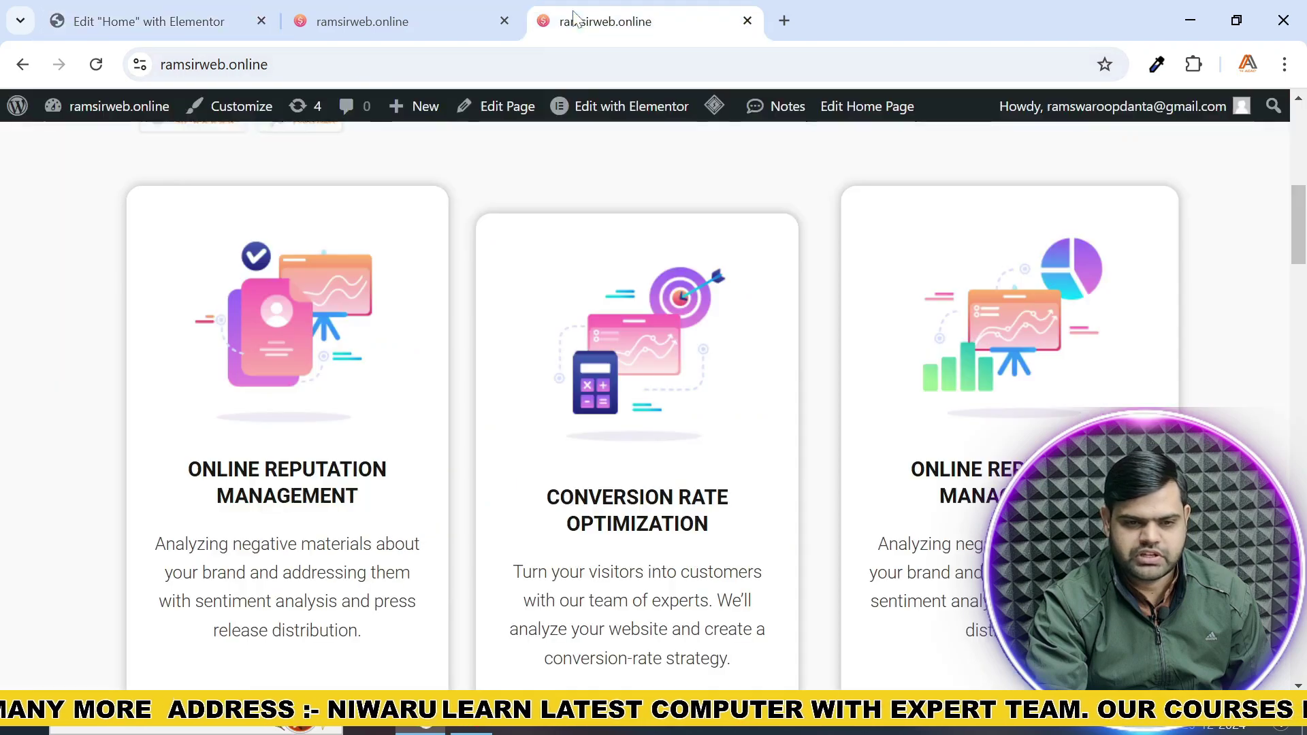
{"action": "left_click", "coordinate": [92, 68]}
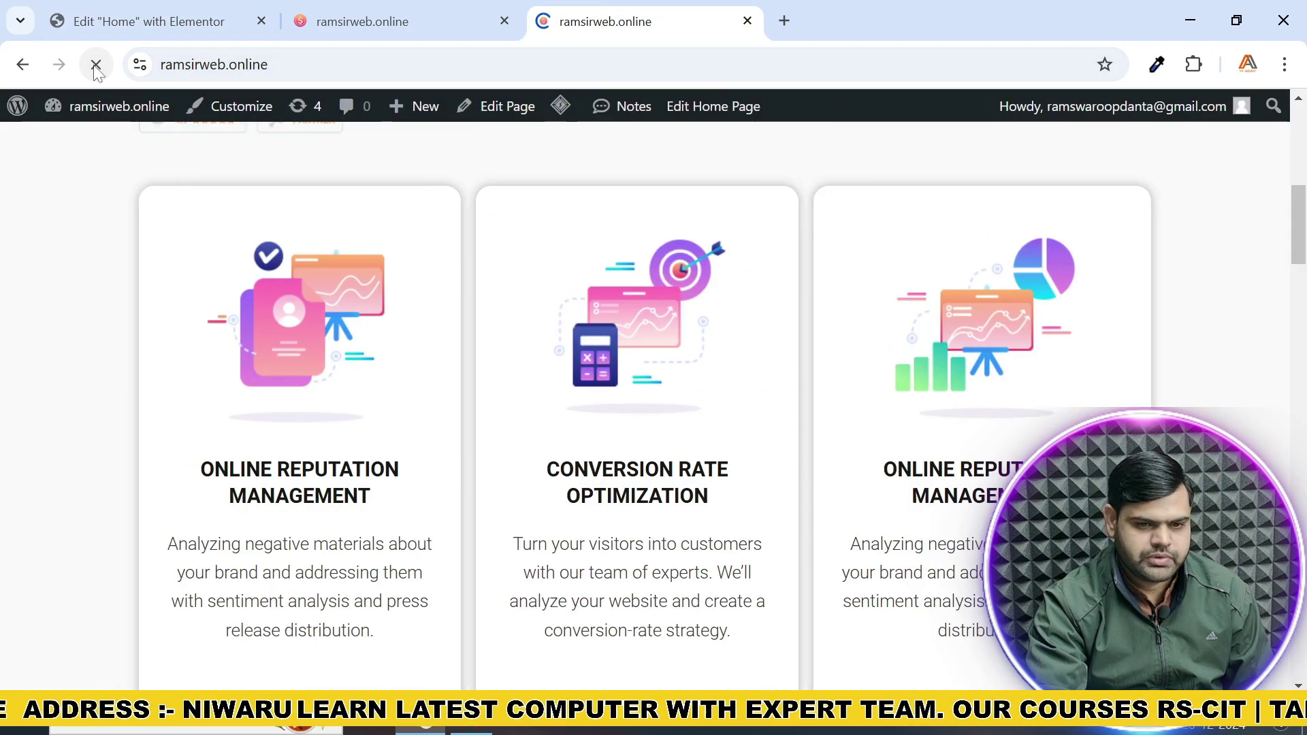
Examine the scrolling effects of the three service columns on the live home page
{"action": "scroll", "coordinate": [443, 187], "scroll_direction": "down", "scroll_amount": 10}
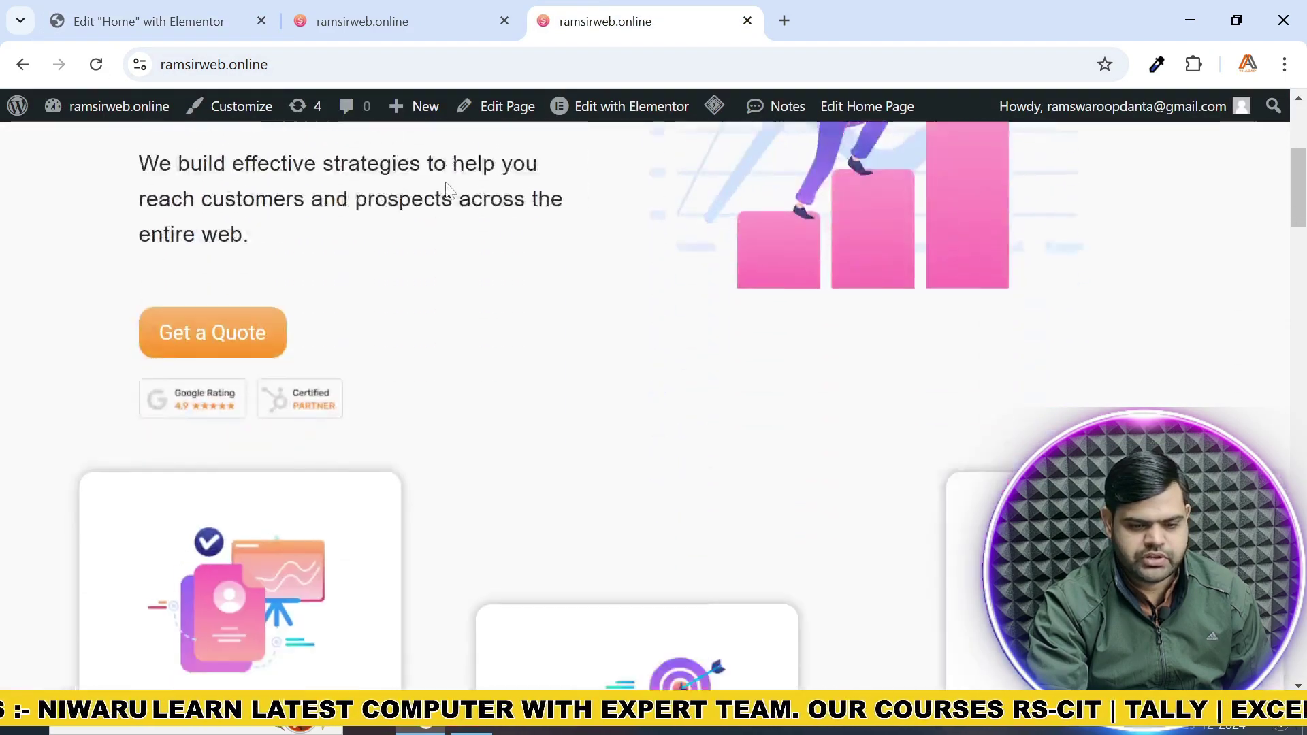
{"action": "scroll", "coordinate": [449, 191], "scroll_direction": "down", "scroll_amount": 6}
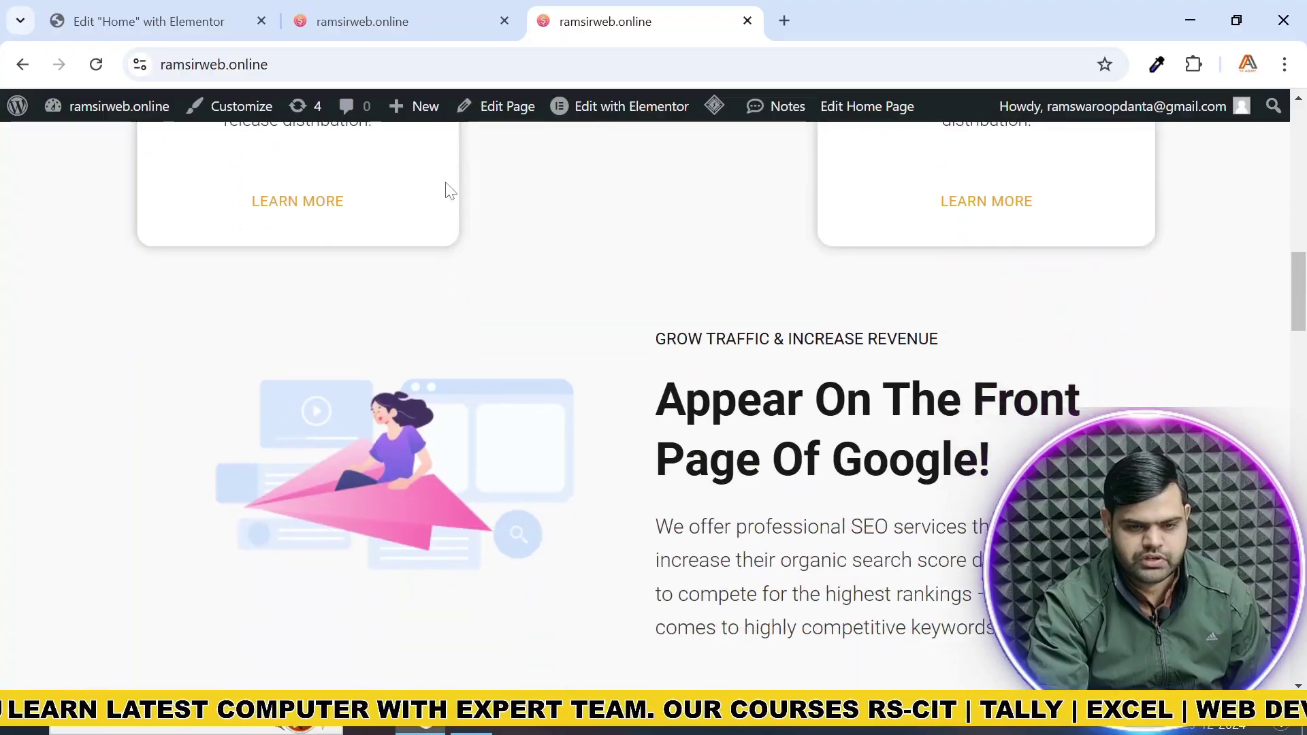
{"action": "scroll", "coordinate": [511, 240], "scroll_direction": "up", "scroll_amount": 3}
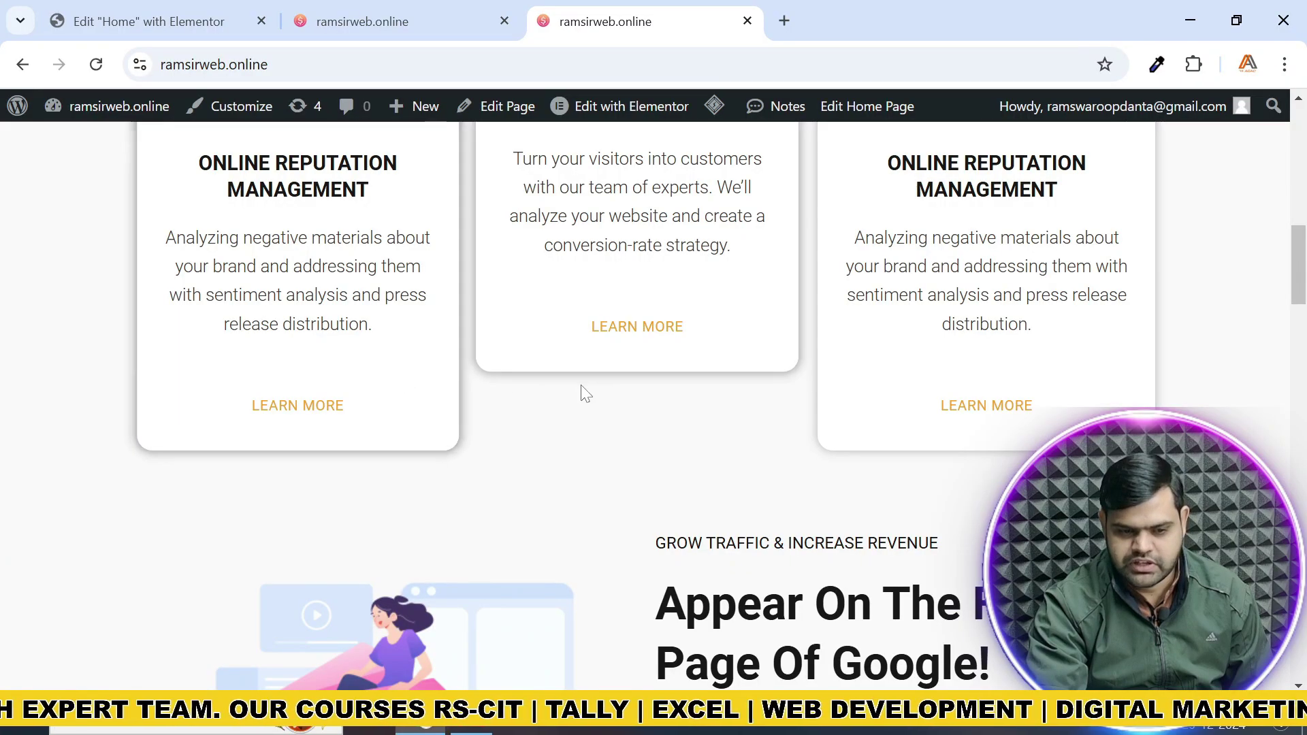
{"action": "scroll", "coordinate": [679, 362], "scroll_direction": "down", "scroll_amount": 2}
{"action": "scroll", "coordinate": [679, 362], "scroll_direction": "up", "scroll_amount": 10}
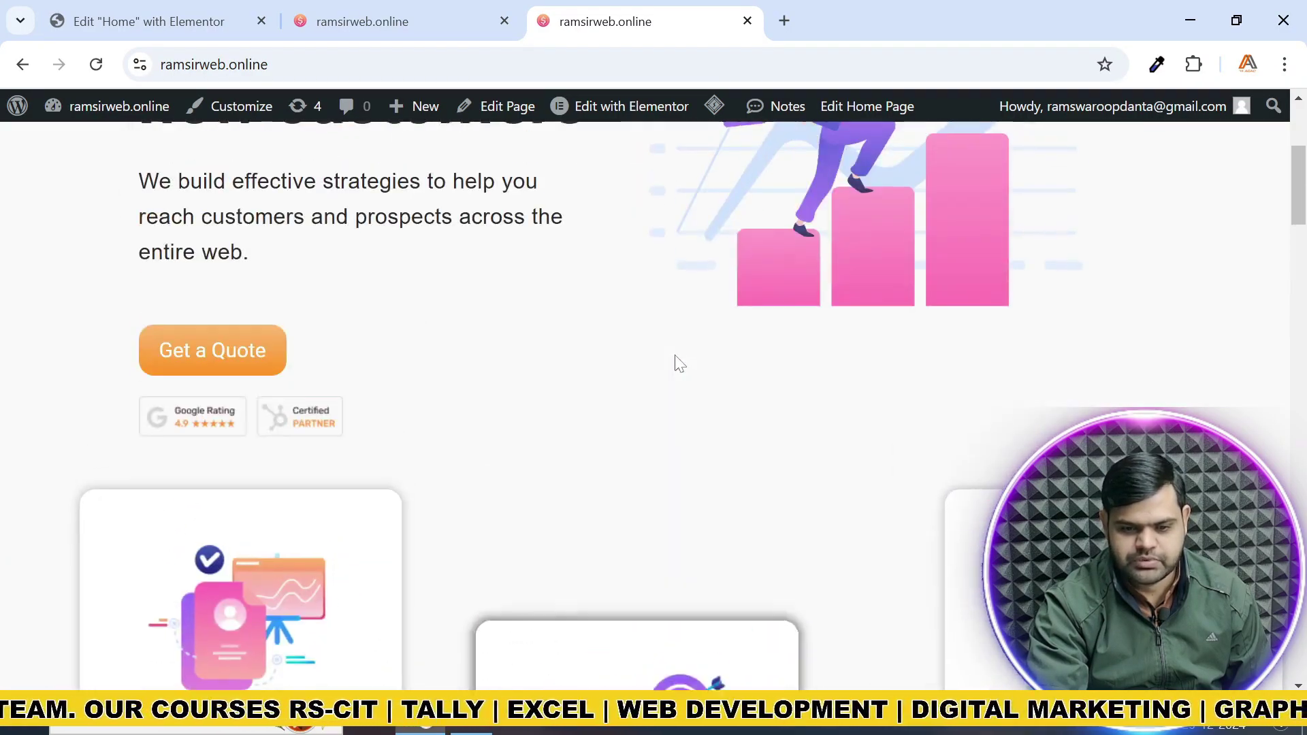
{"action": "scroll", "coordinate": [674, 362], "scroll_direction": "down", "scroll_amount": 8}
{"action": "scroll", "coordinate": [674, 361], "scroll_direction": "up", "scroll_amount": 9}
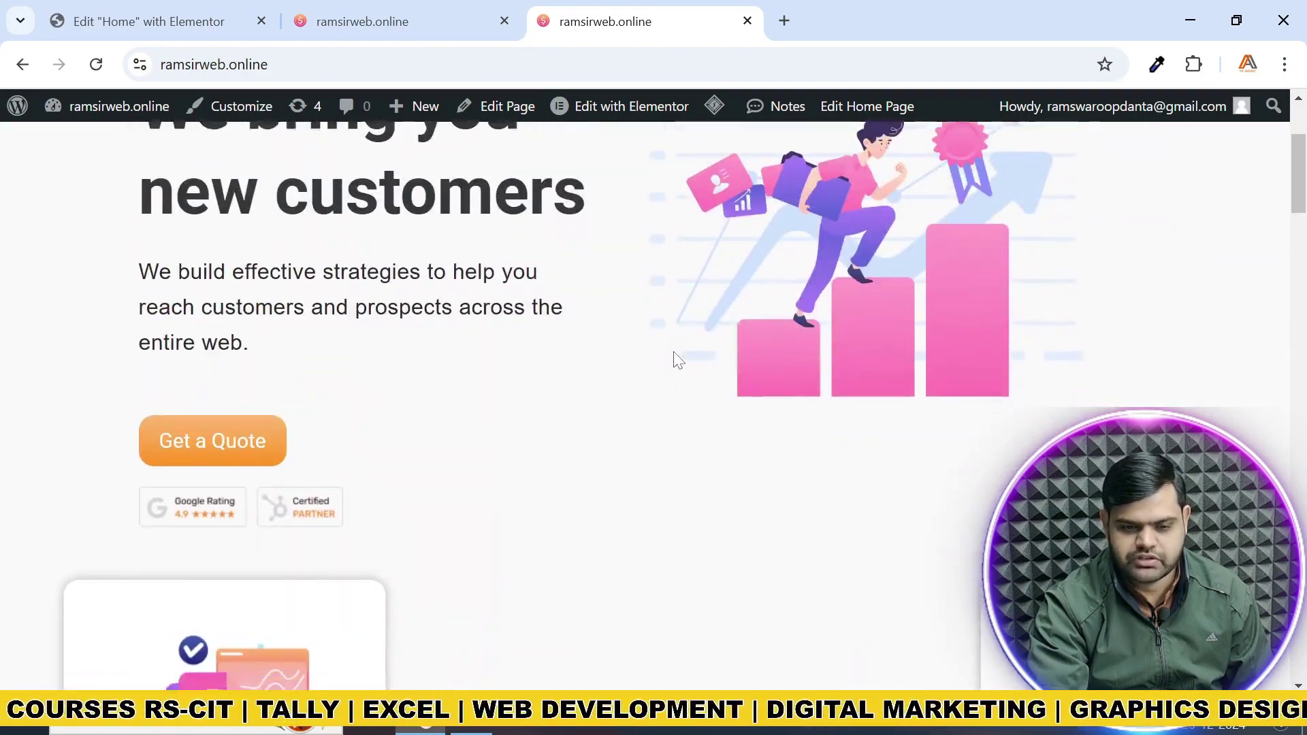
{"action": "scroll", "coordinate": [674, 361], "scroll_direction": "down", "scroll_amount": 7}
{"action": "scroll", "coordinate": [674, 361], "scroll_direction": "up", "scroll_amount": 7}
{"action": "scroll", "coordinate": [677, 358], "scroll_direction": "up", "scroll_amount": 1}
{"action": "scroll", "coordinate": [677, 358], "scroll_direction": "down", "scroll_amount": 7}
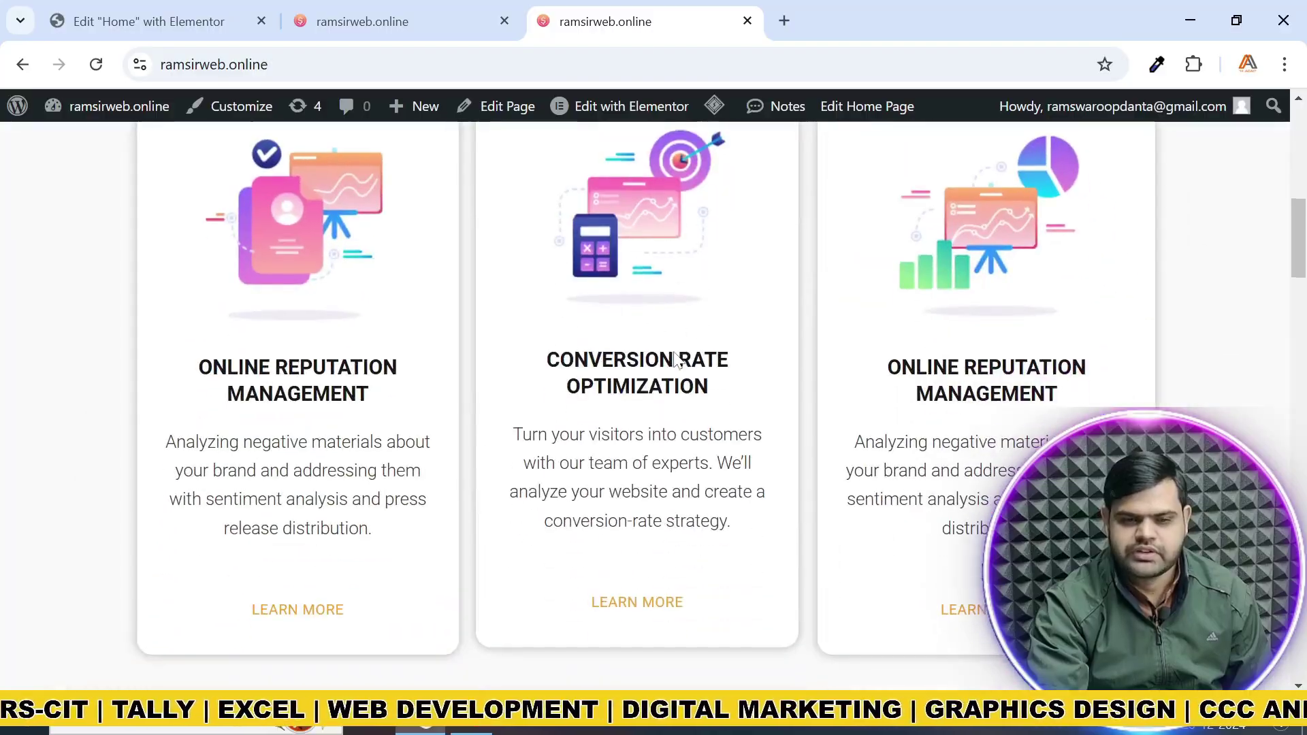
Return to the Elementor editor and review the third column's Motion Effects settings
{"action": "left_click", "coordinate": [198, 24]}
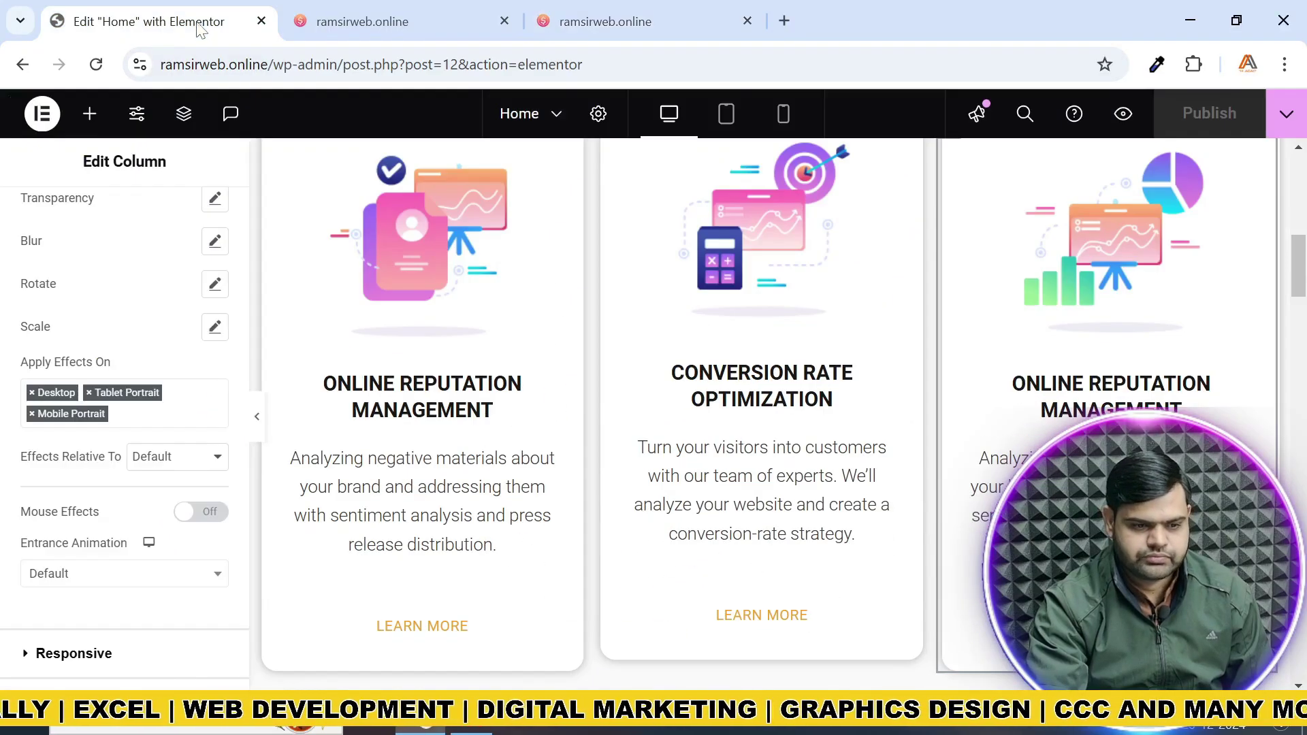
{"action": "scroll", "coordinate": [114, 420], "scroll_direction": "down", "scroll_amount": 3}
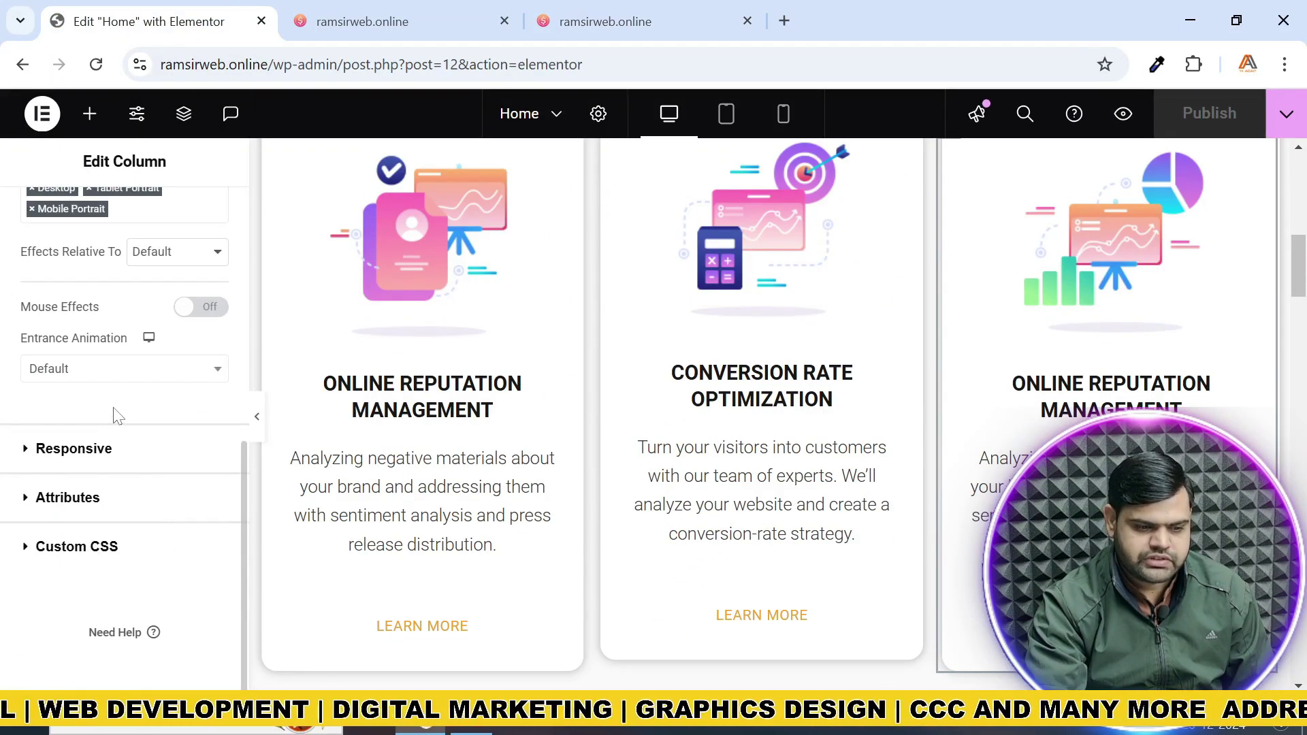
{"action": "scroll", "coordinate": [115, 415], "scroll_direction": "up", "scroll_amount": 5}
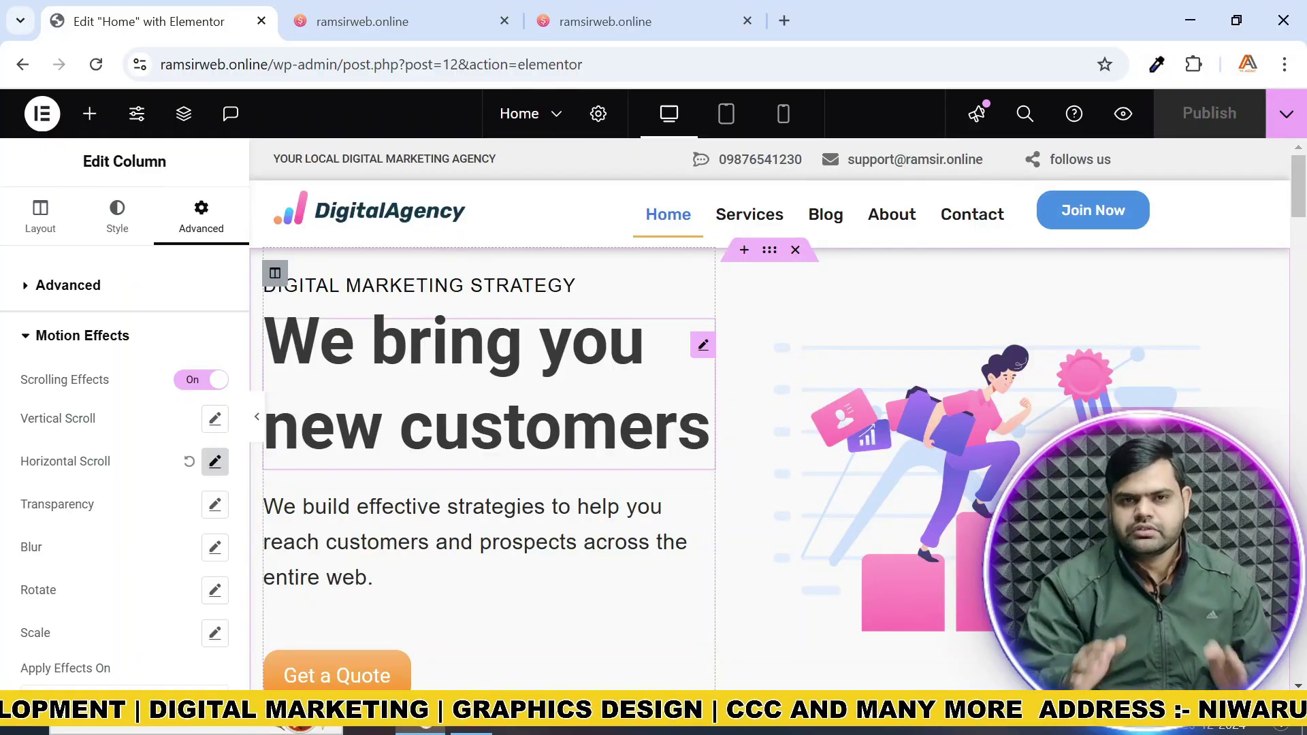